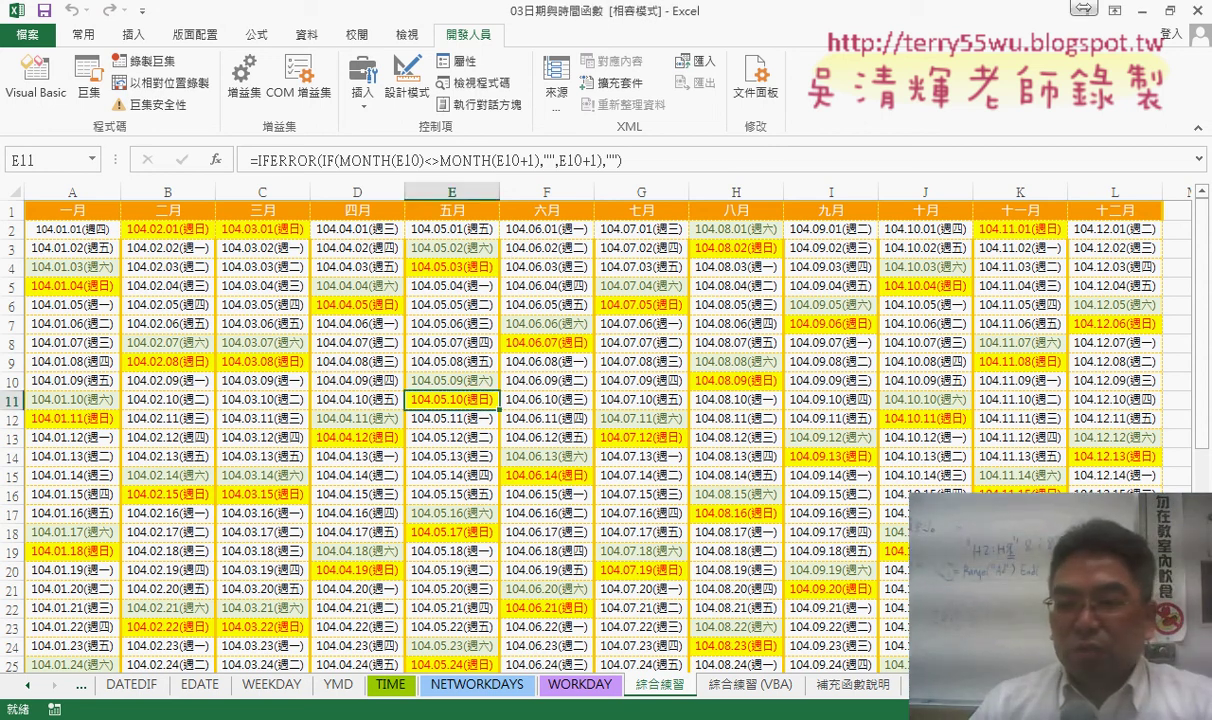
# Add a NUM header in M1 and fill M2:M32 with the series 1 to 31.
pyautogui.hscroll(2, 600, 430)
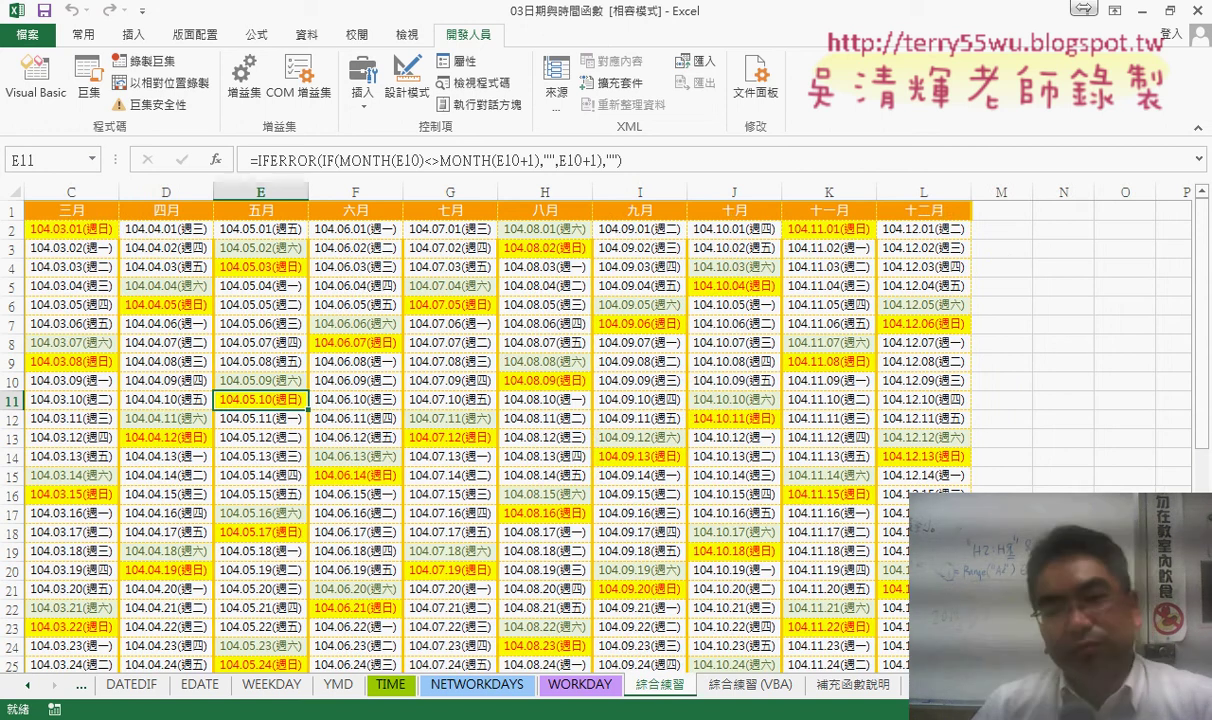
pyautogui.click(1003, 210)
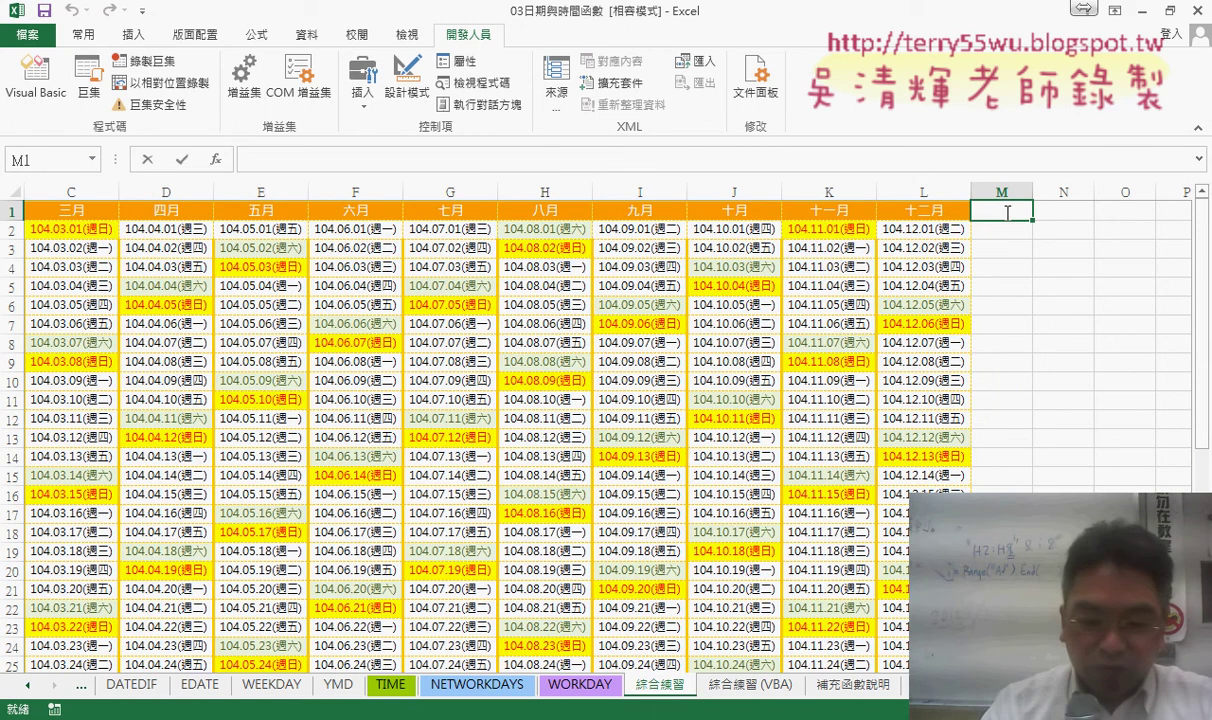
pyautogui.write('NUM')
pyautogui.press('Return')
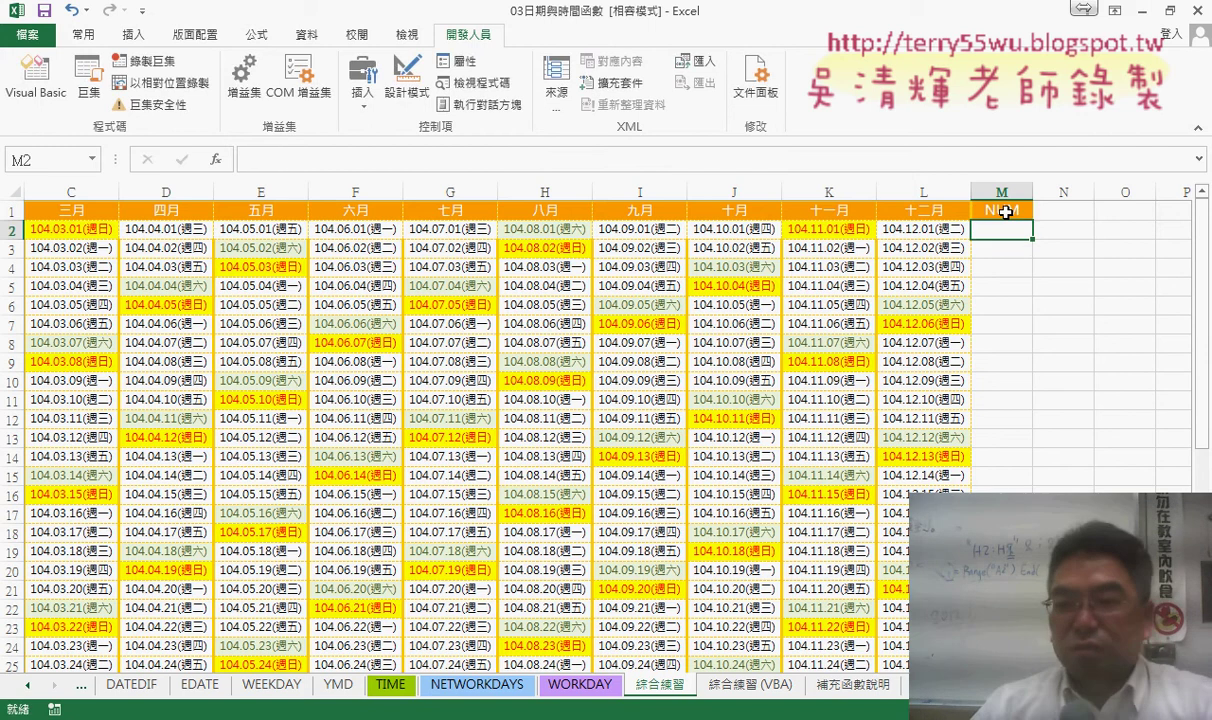
pyautogui.write('1')
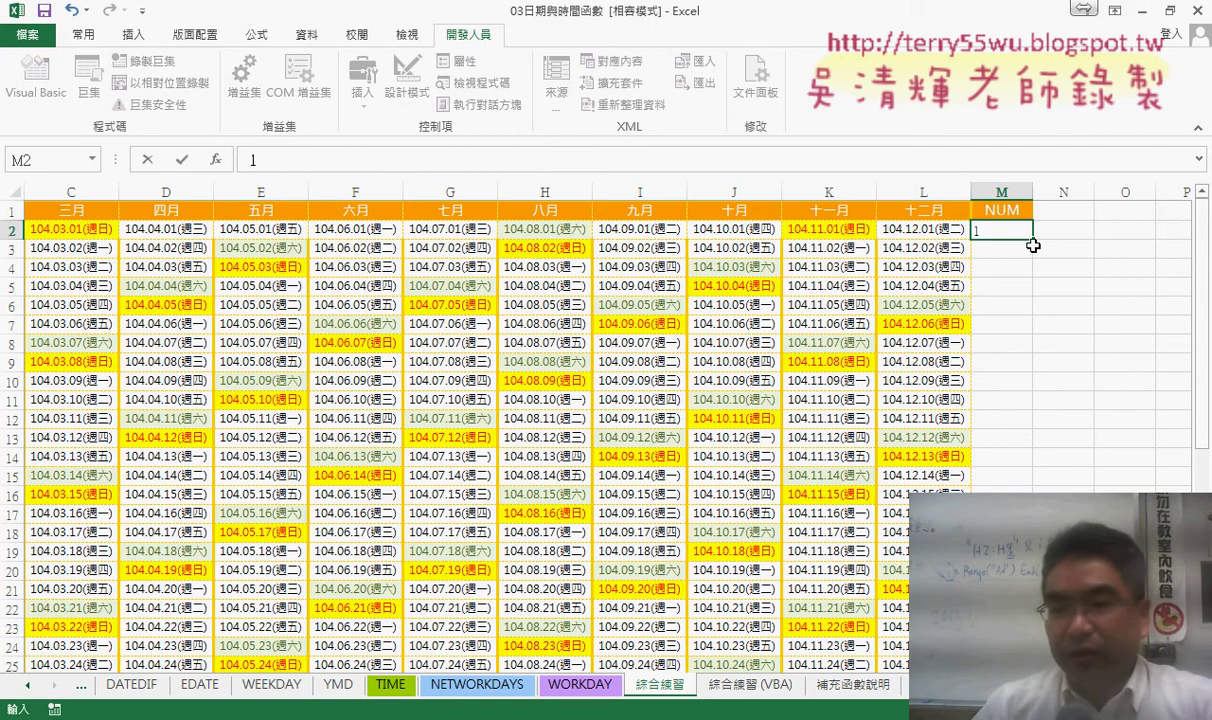
pyautogui.moveTo(1035, 240); pyautogui.dragTo(1001, 665)
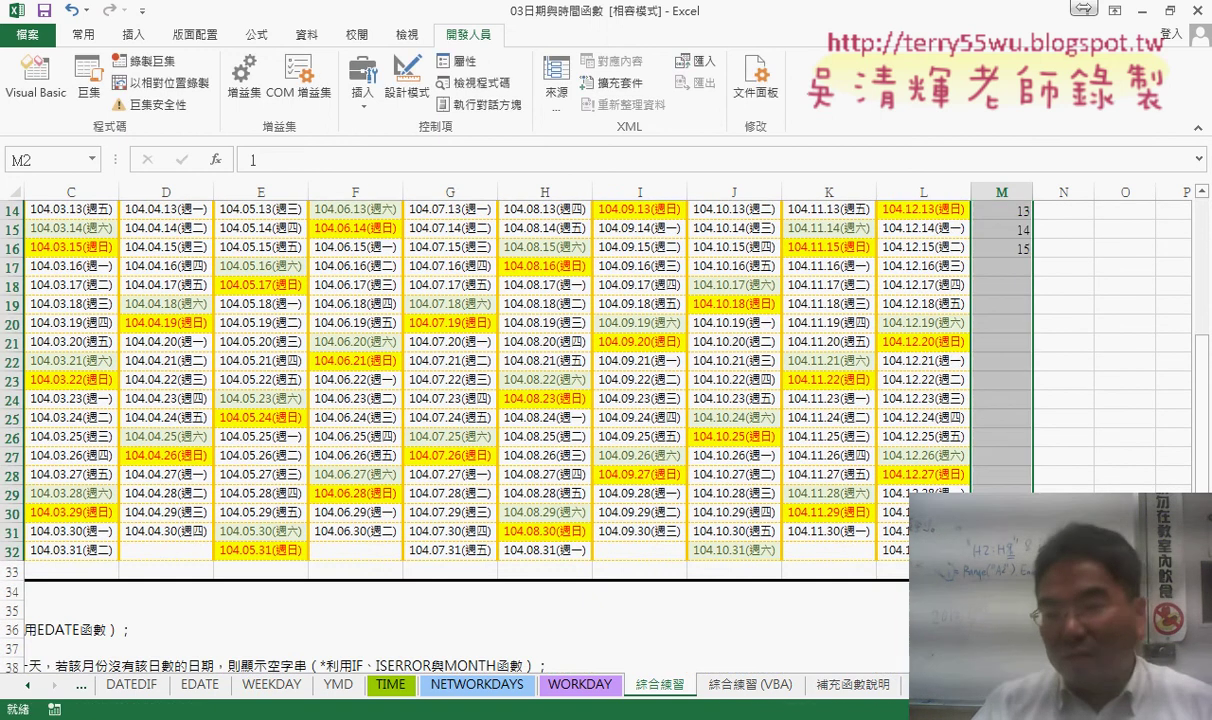
# Clear the note text in rows 34–43 below the calendar.
pyautogui.moveTo(12, 591); pyautogui.dragTo(22, 688)
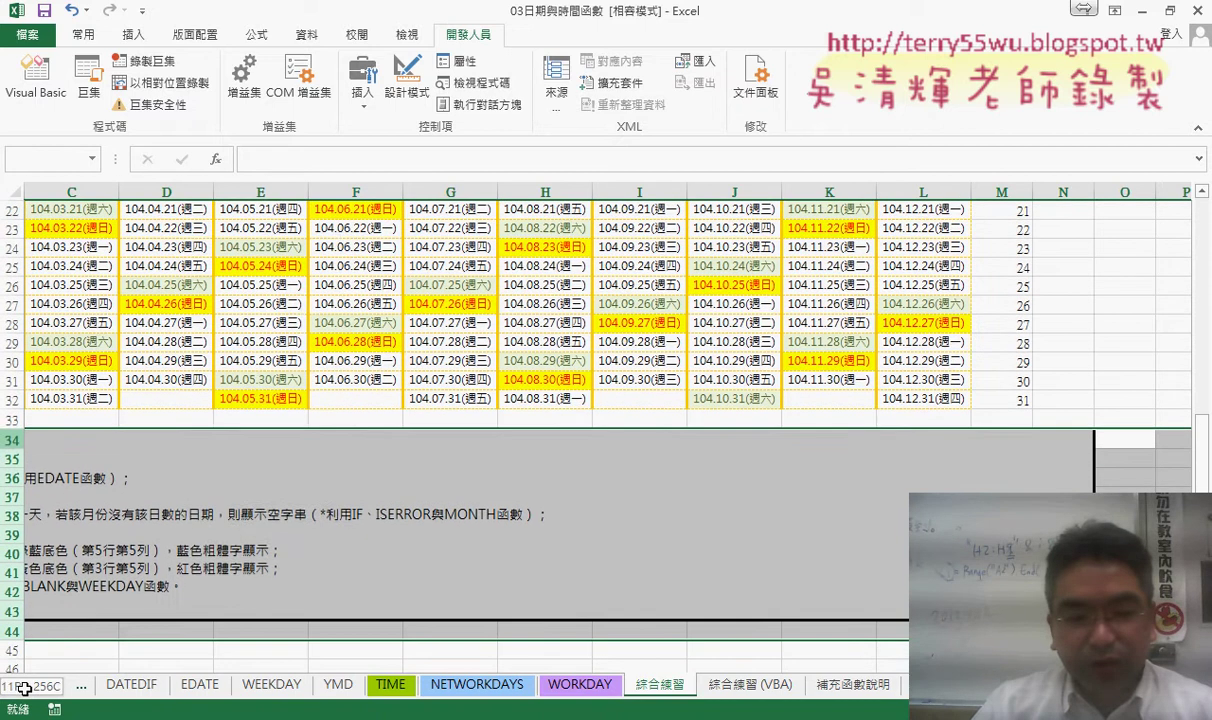
pyautogui.moveTo(22, 688); pyautogui.dragTo(40, 630)
pyautogui.rightClick(205, 517)
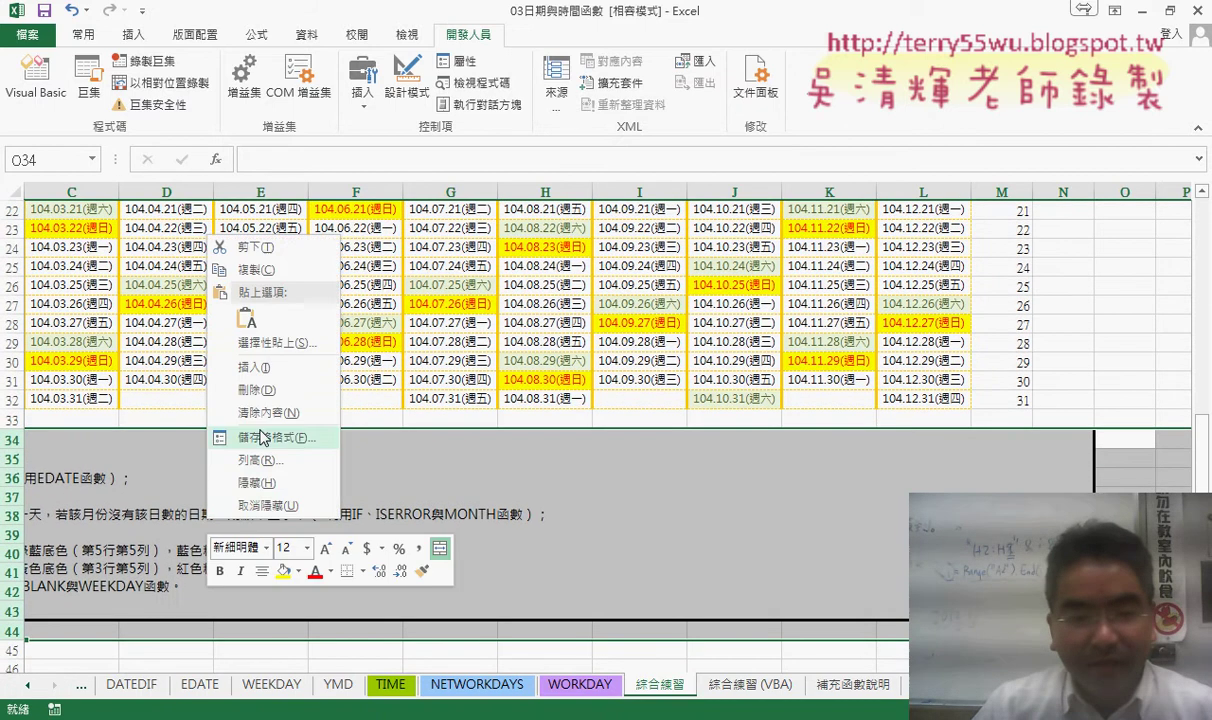
pyautogui.click(255, 390)
pyautogui.scroll(2, 1029, 432)
pyautogui.moveTo(1001, 490)
pyautogui.mouseDown()
pyautogui.moveTo(1007, 118)
pyautogui.moveTo(1001, 229)
pyautogui.mouseUp()
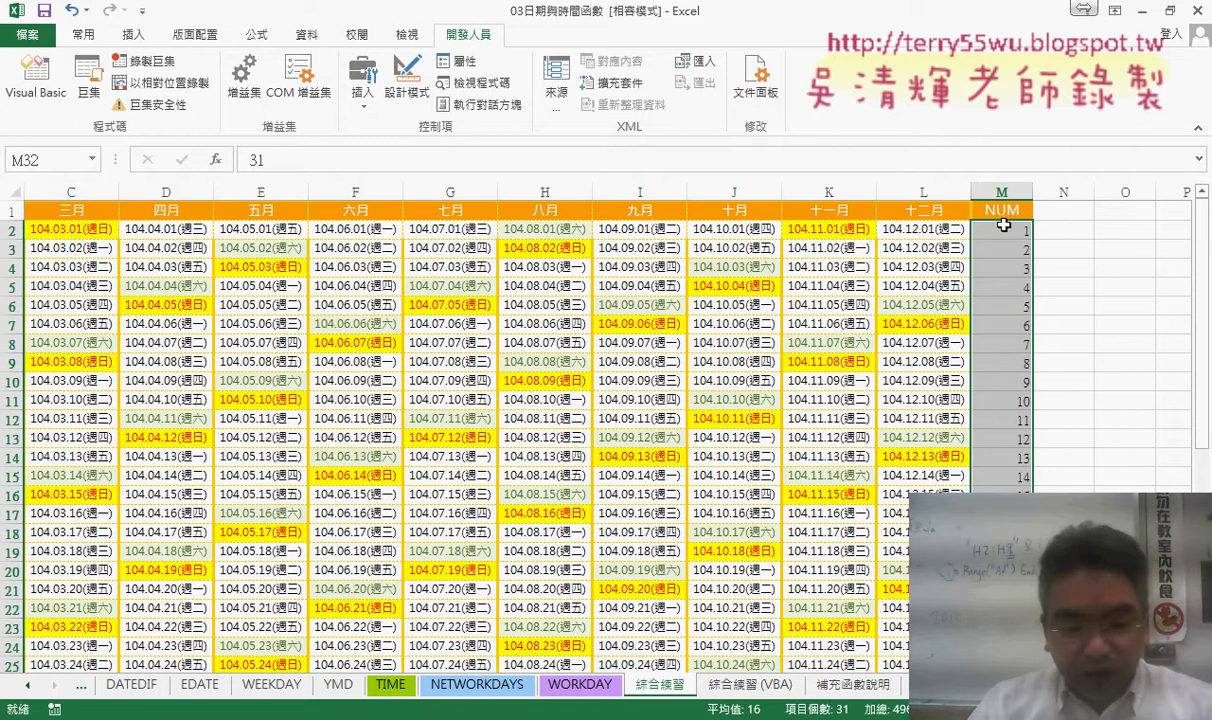
# Copy the numbers 1–31 from M2:M32 and paste them starting at M33.
pyautogui.hotkey('ctrl', 'c')
pyautogui.scroll(-3, 1127, 370)
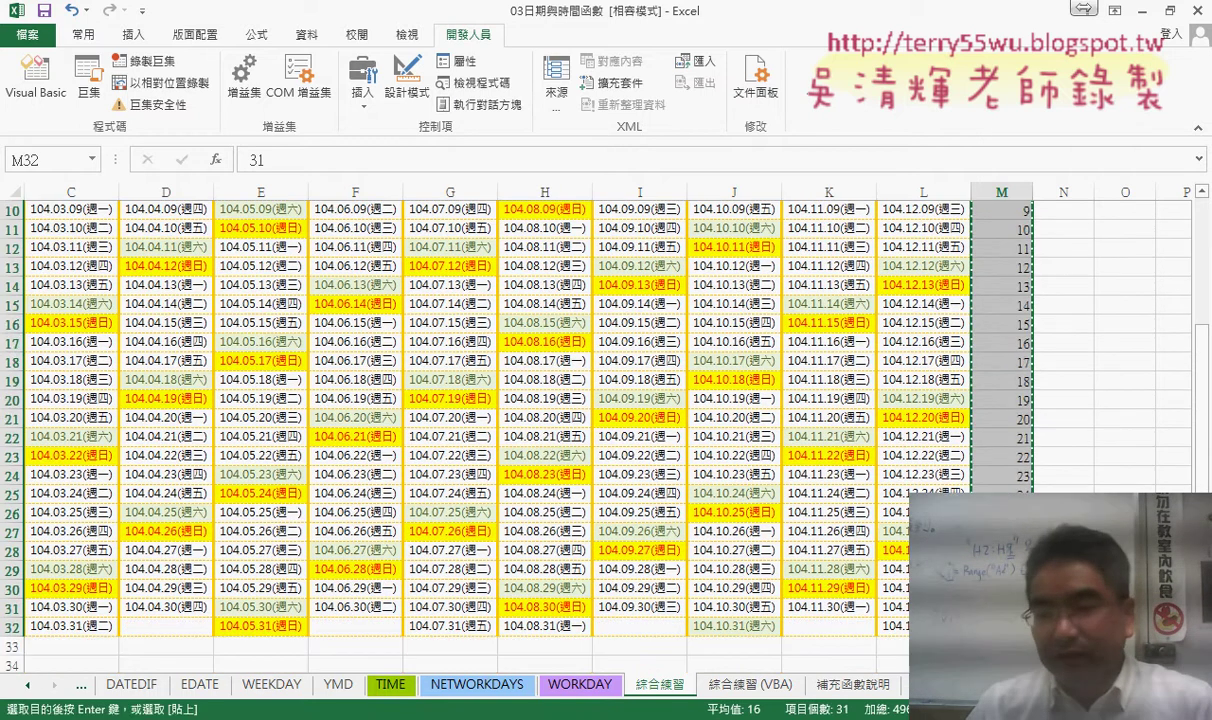
pyautogui.click(1001, 646)
pyautogui.hotkey('ctrl', 'v')
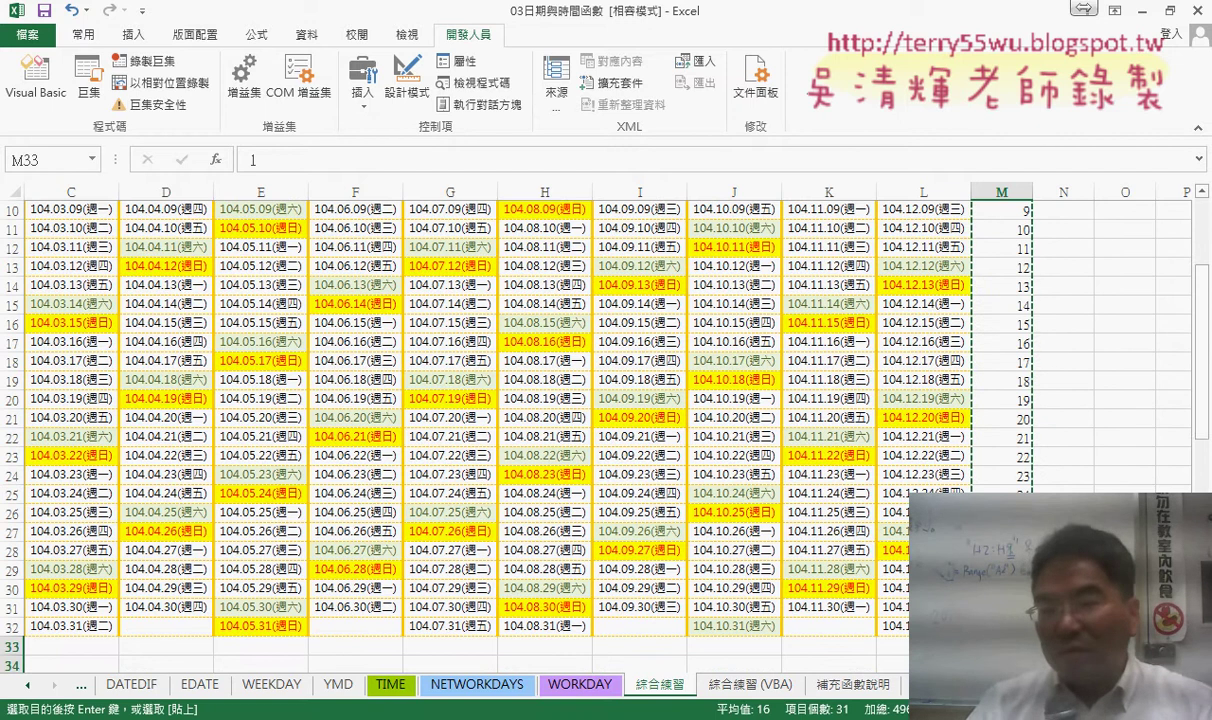
# Check the NUM column from the M1 header down to the last number.
pyautogui.scroll(-6, 455, 430)
pyautogui.scroll(4, 455, 430)
pyautogui.scroll(5, 455, 430)
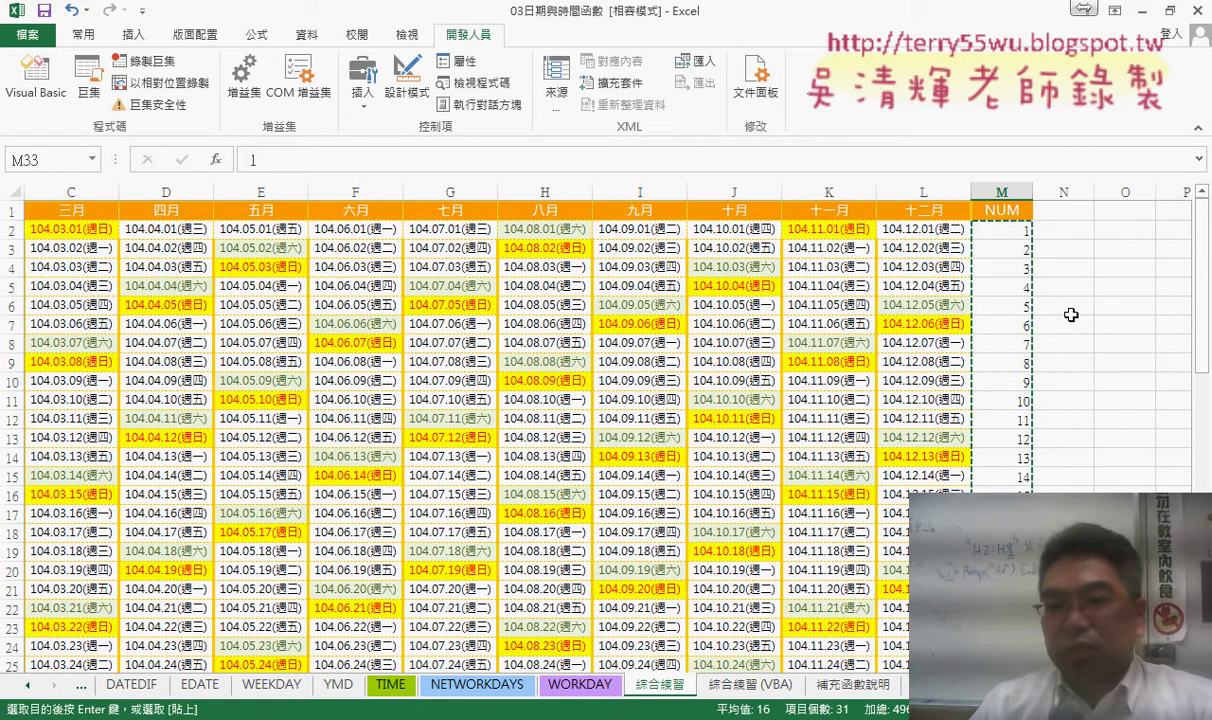
pyautogui.click(1006, 212)
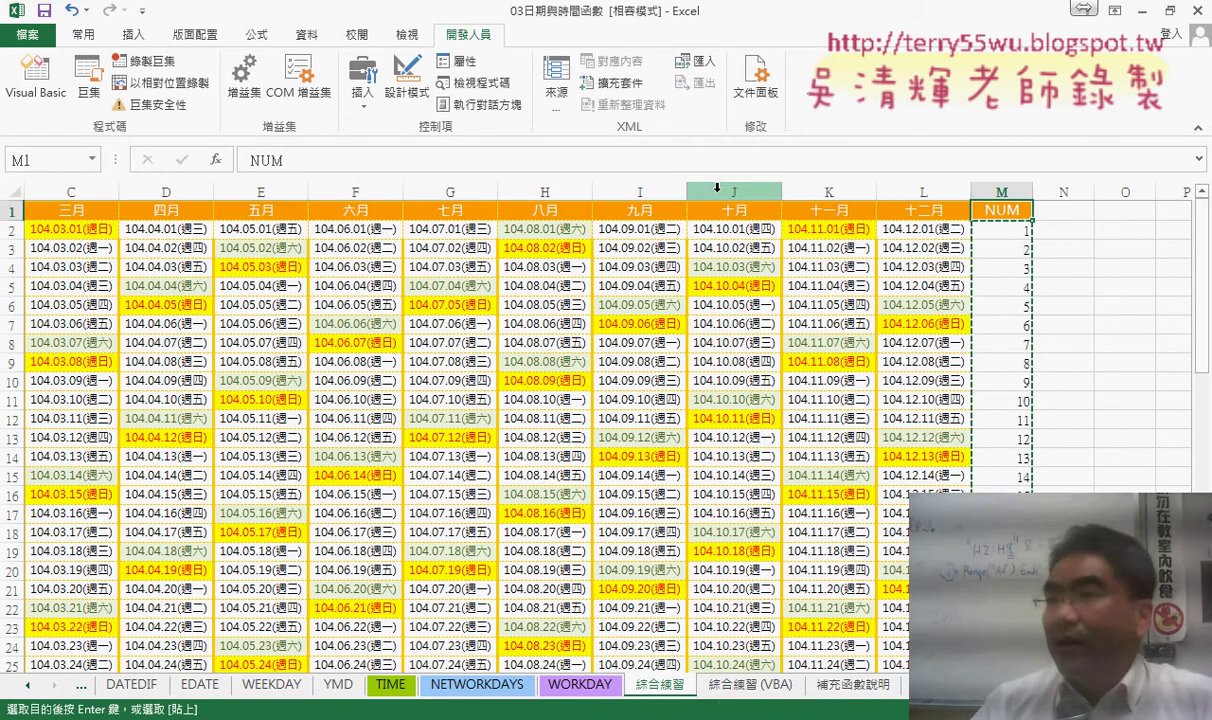
pyautogui.click(1018, 233)
pyautogui.hotkey('ctrl', 'Down')
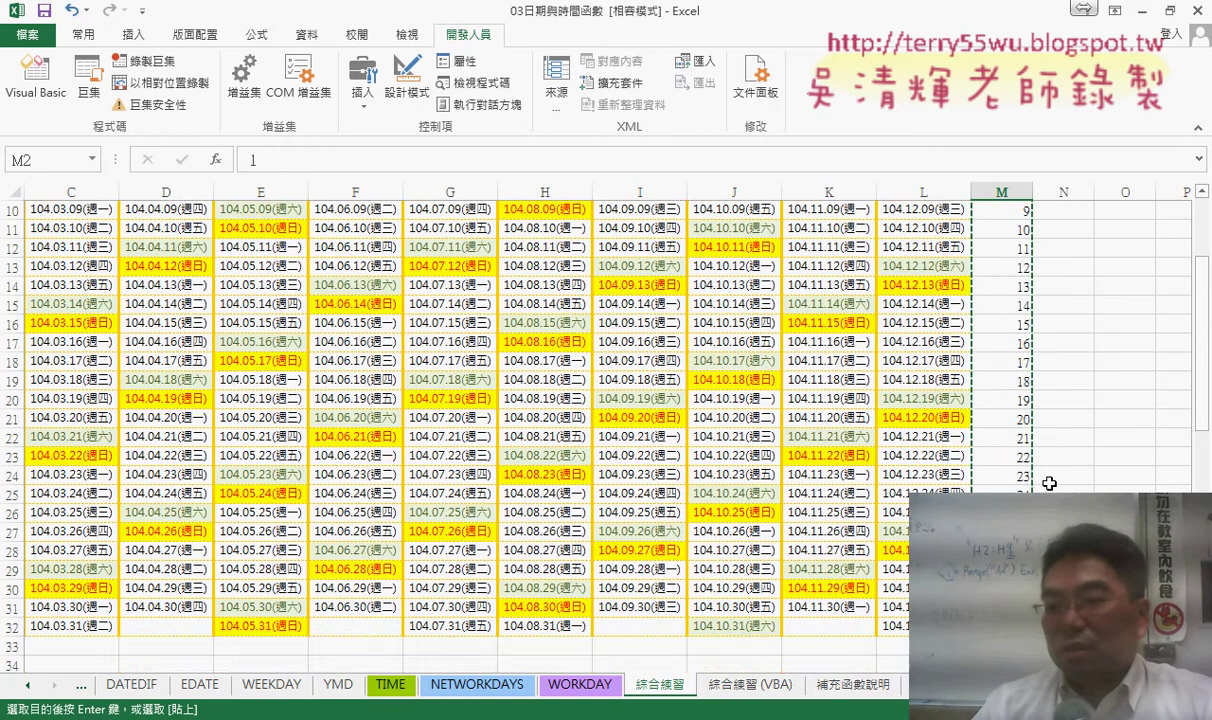
pyautogui.scroll(5, 600, 400)
pyautogui.click(1000, 248)
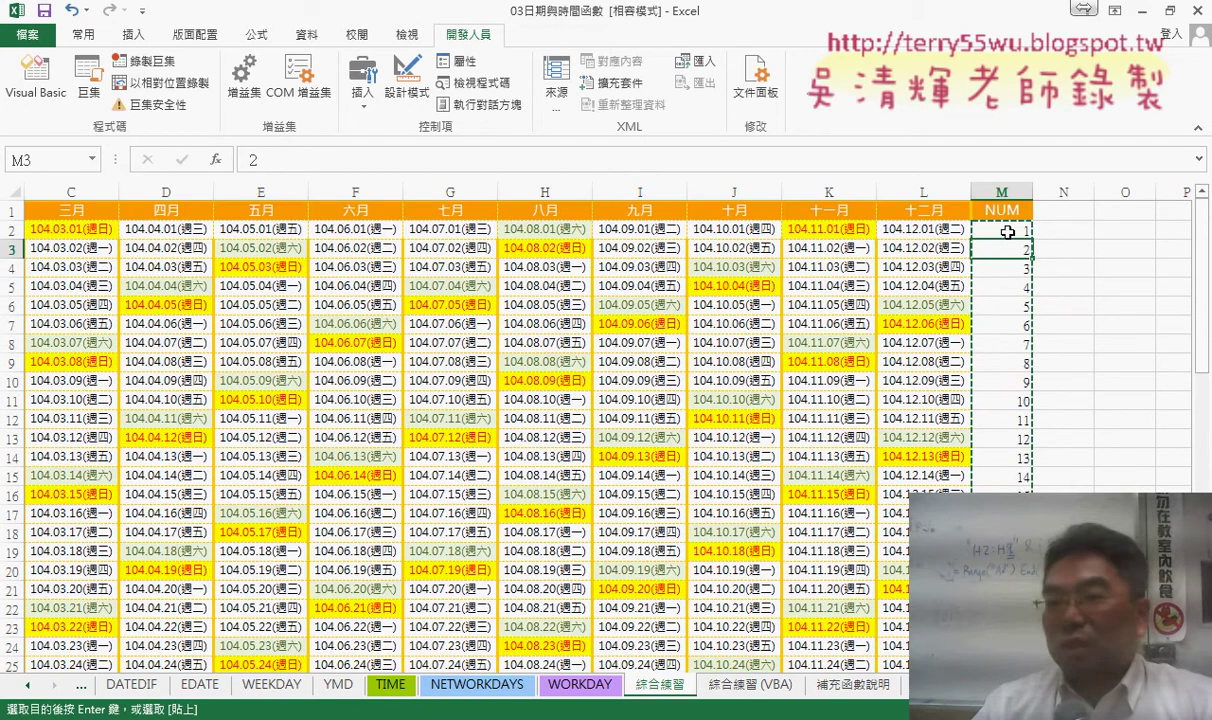
pyautogui.click(1007, 231)
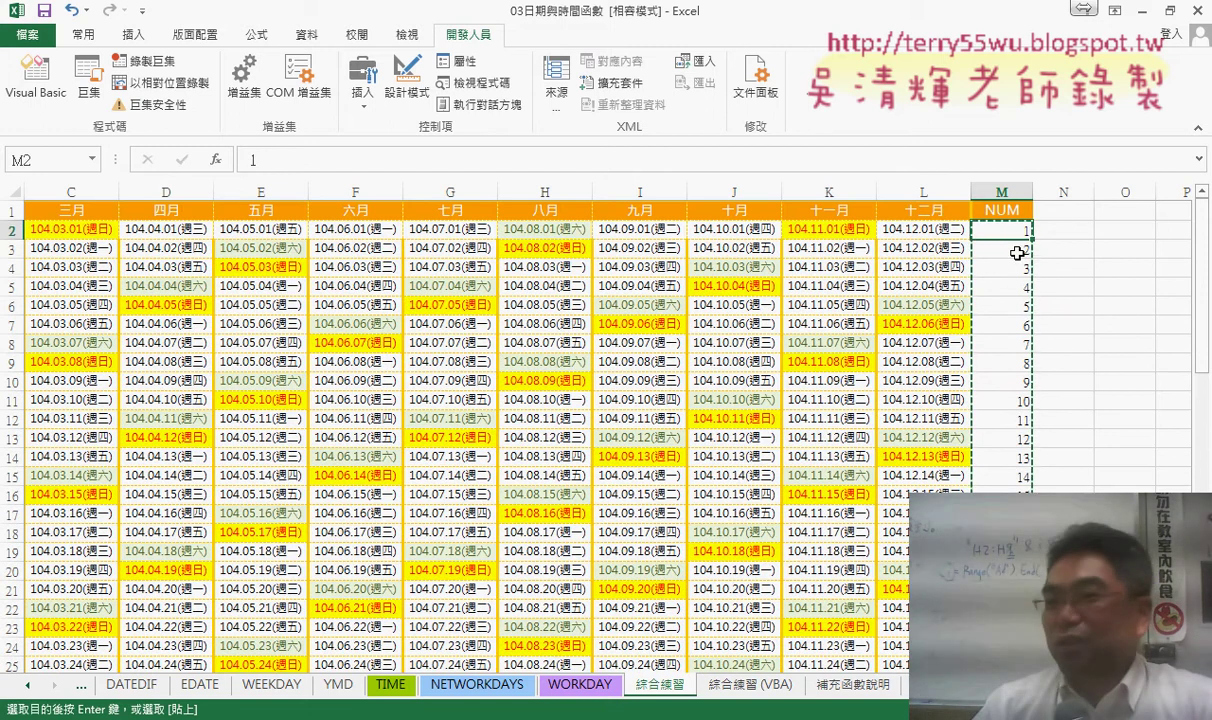
pyautogui.click(1013, 211)
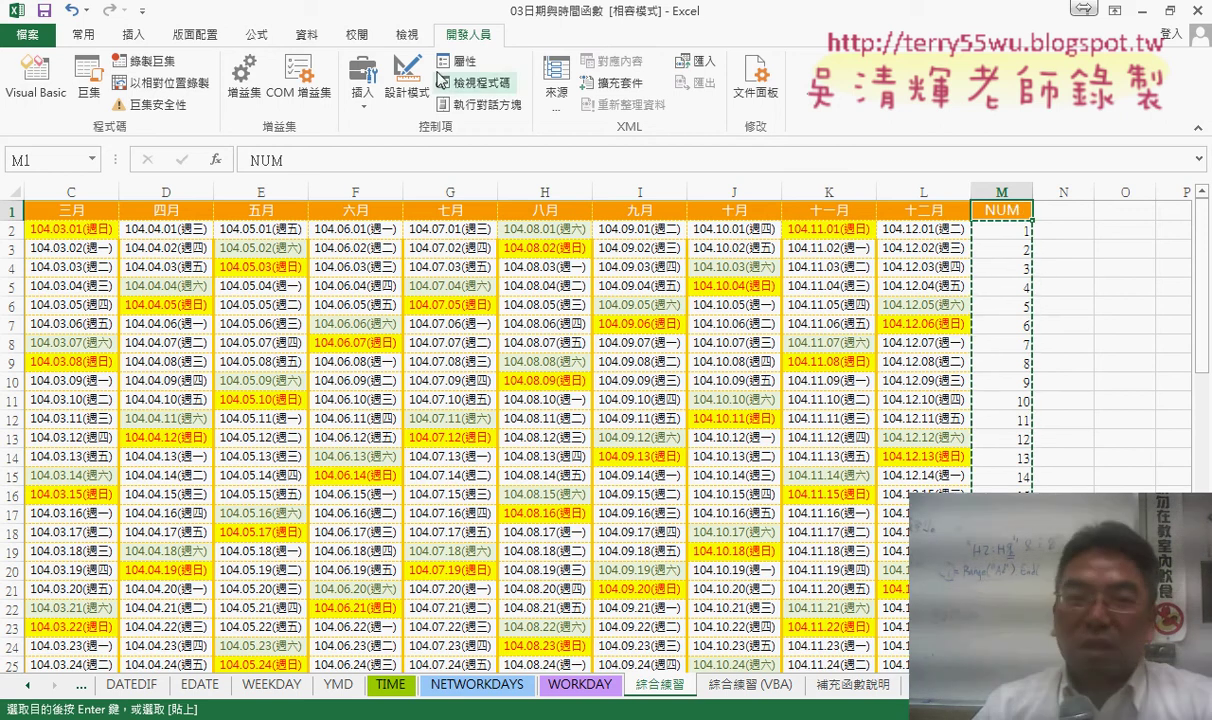
pyautogui.click(316, 40)
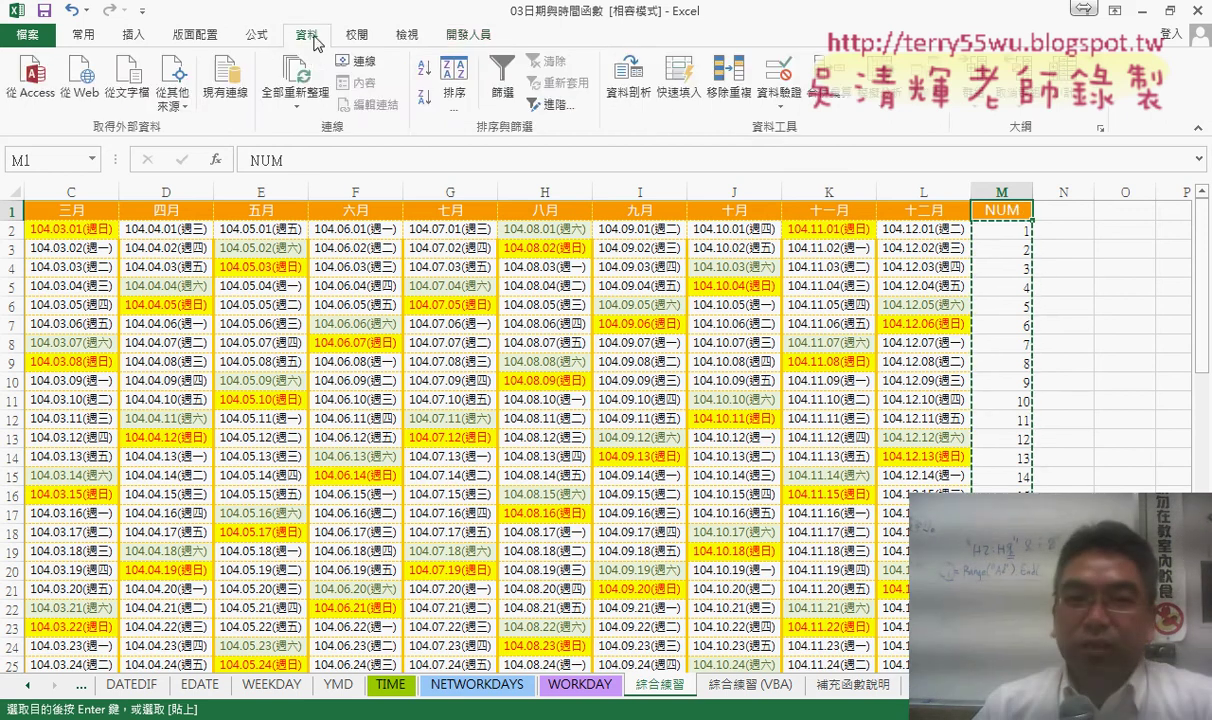
pyautogui.click(454, 78)
pyautogui.click(481, 222)
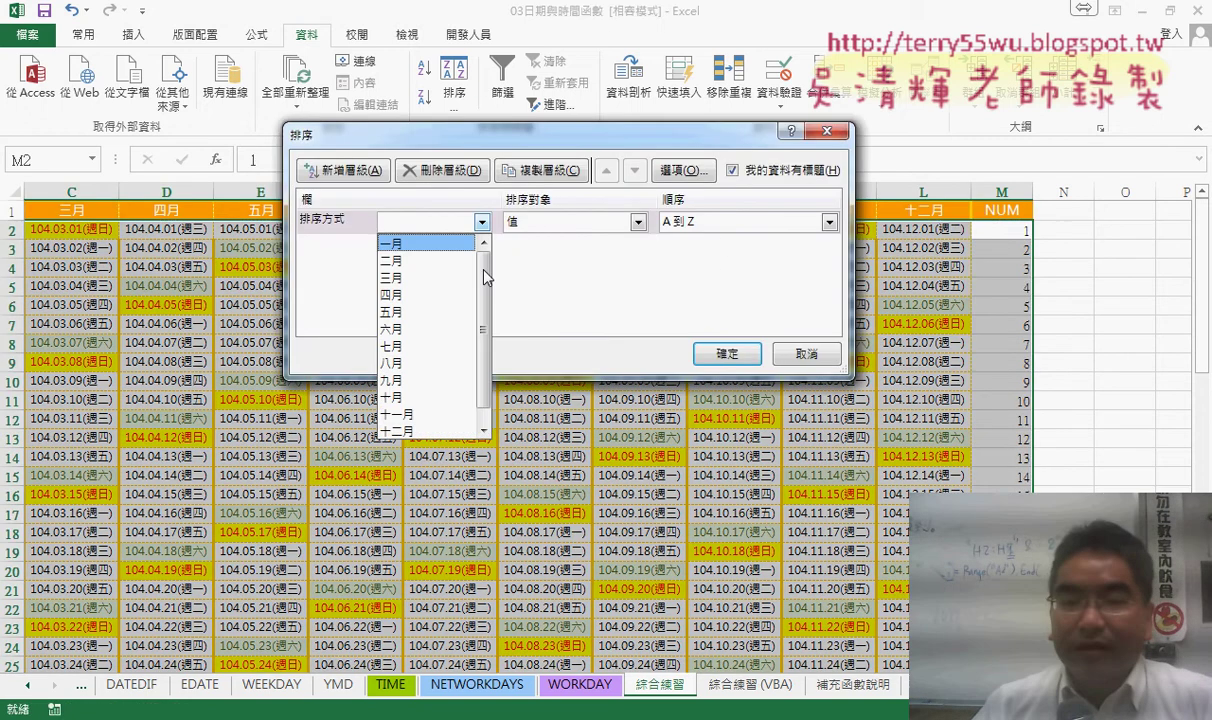
pyautogui.click(447, 432)
pyautogui.click(726, 353)
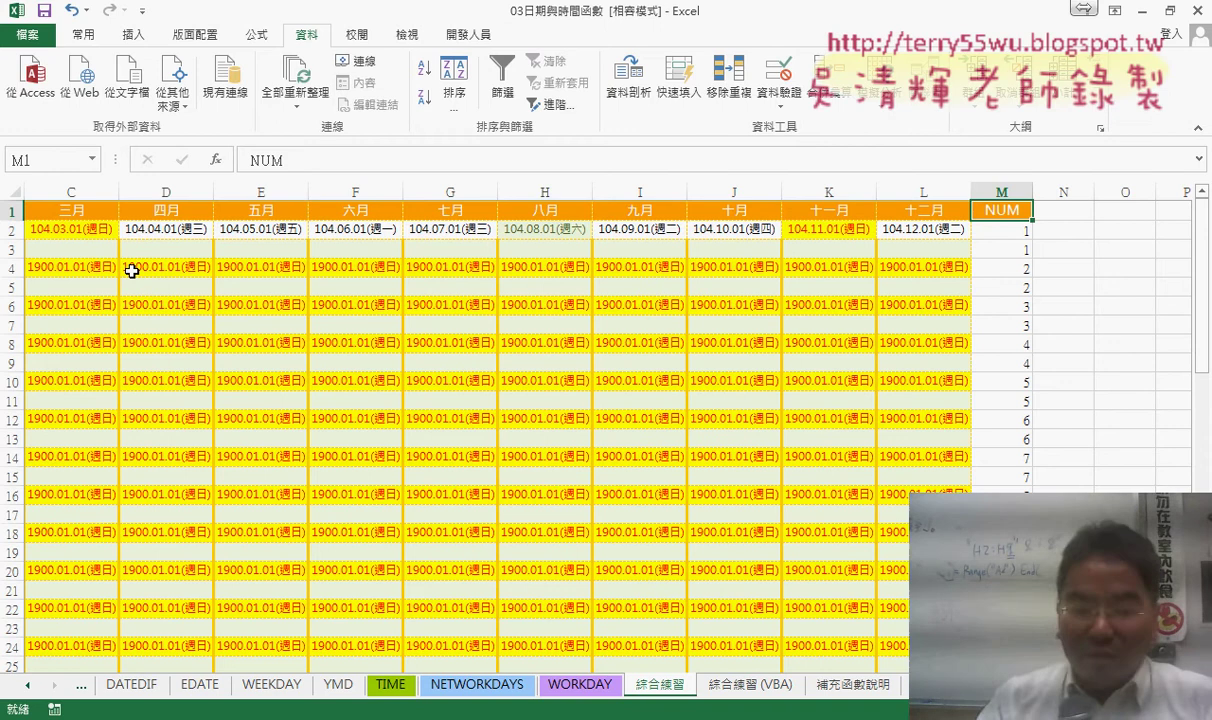
pyautogui.hotkey('ctrl', 'z')
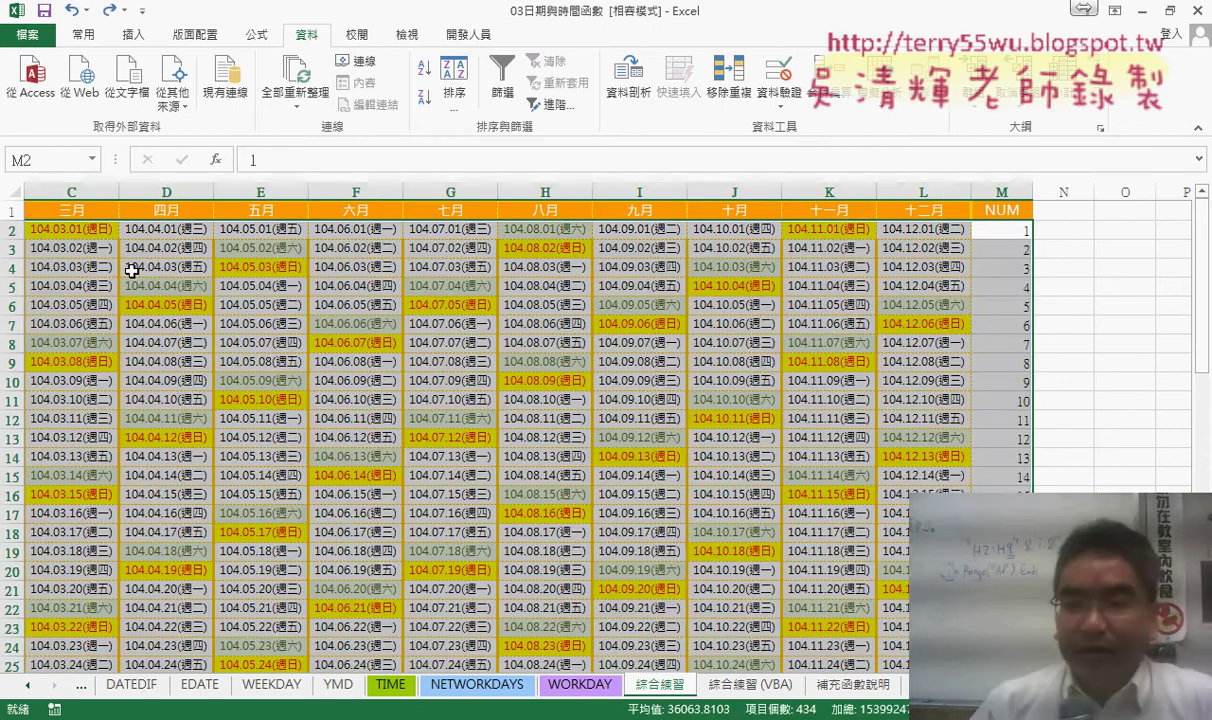
# Change the start date in A2 from 2015/1/1 to 2017/1/1.
pyautogui.hscroll(-2, 580, 440)
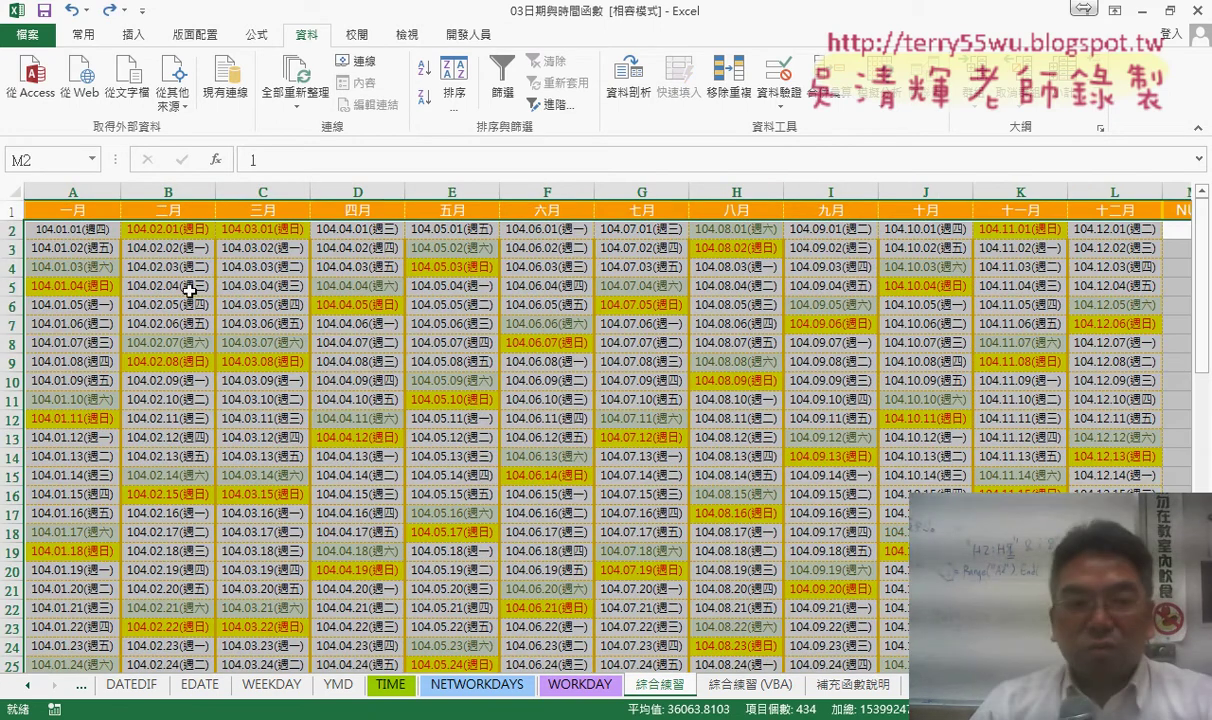
pyautogui.click(66, 229)
pyautogui.click(262, 160)
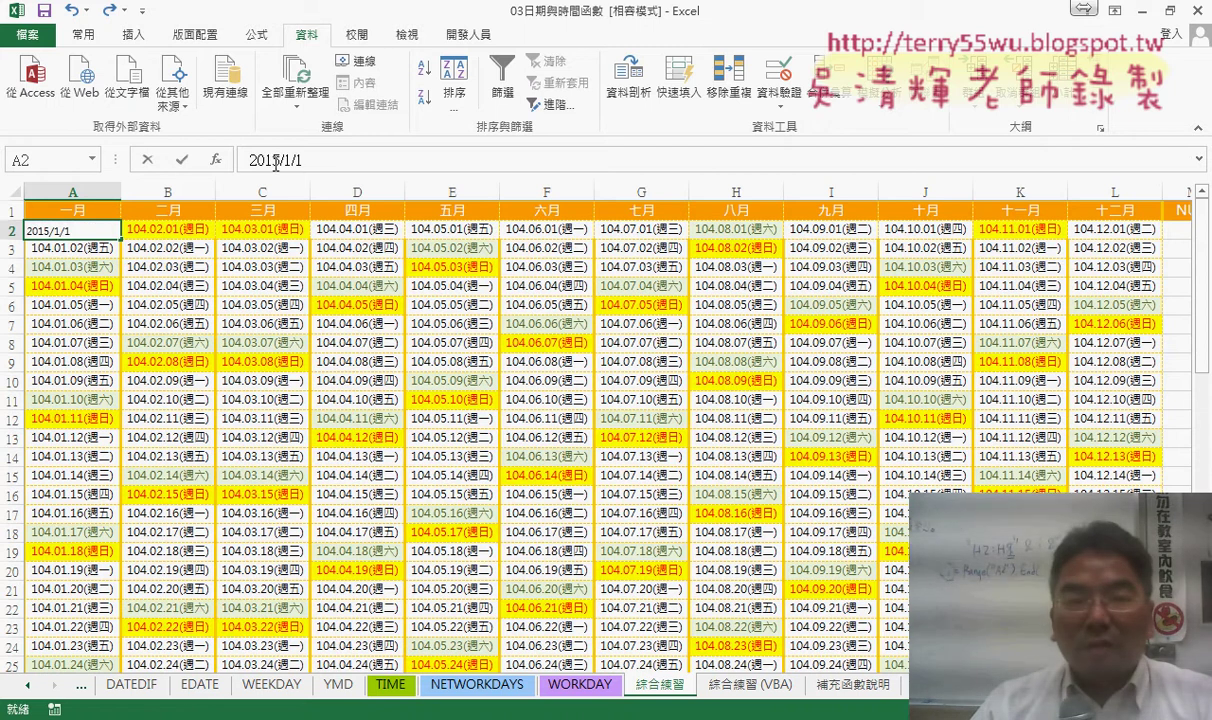
pyautogui.write('7')
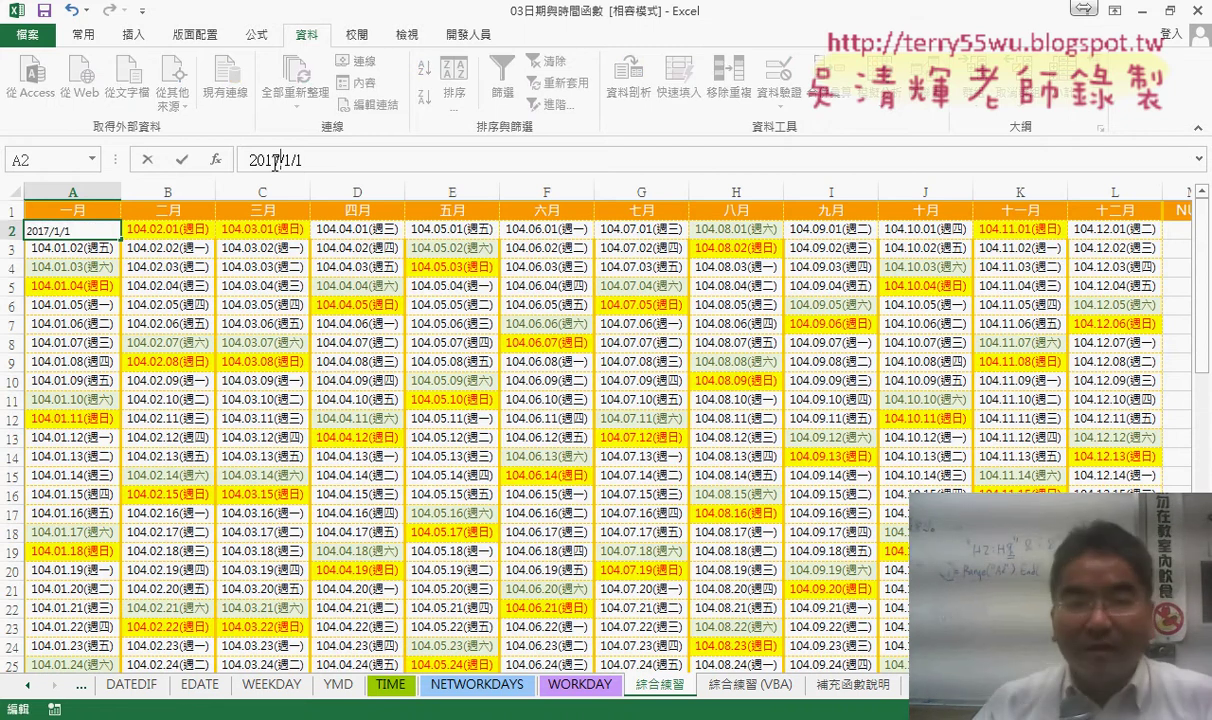
pyautogui.press('Return')
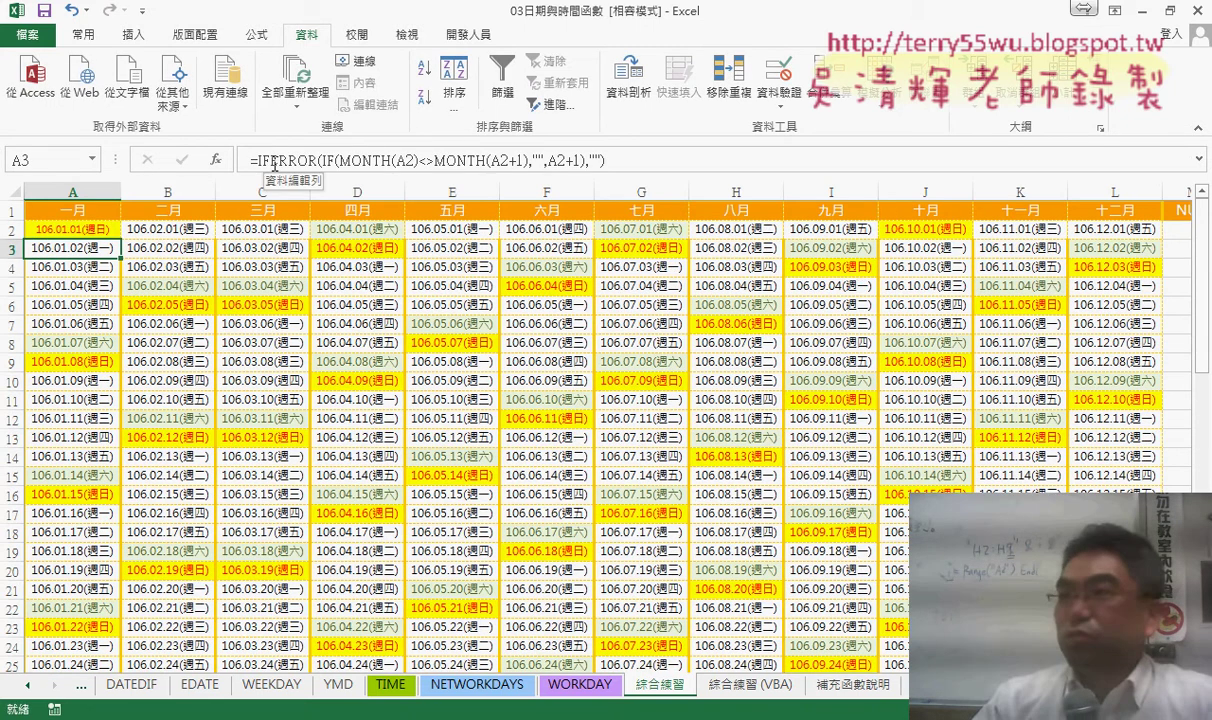
# Select the row 3 calendar dates from A3 across the month columns.
pyautogui.moveTo(168, 230); pyautogui.dragTo(925, 230)
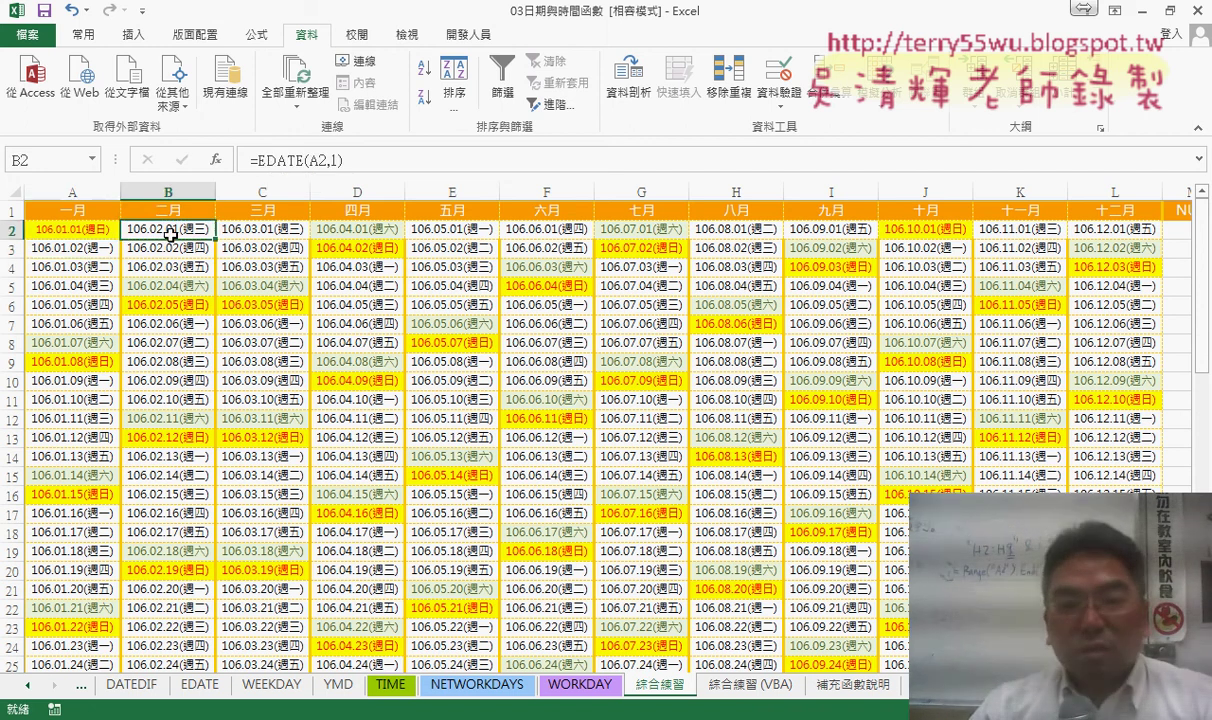
pyautogui.click(89, 229)
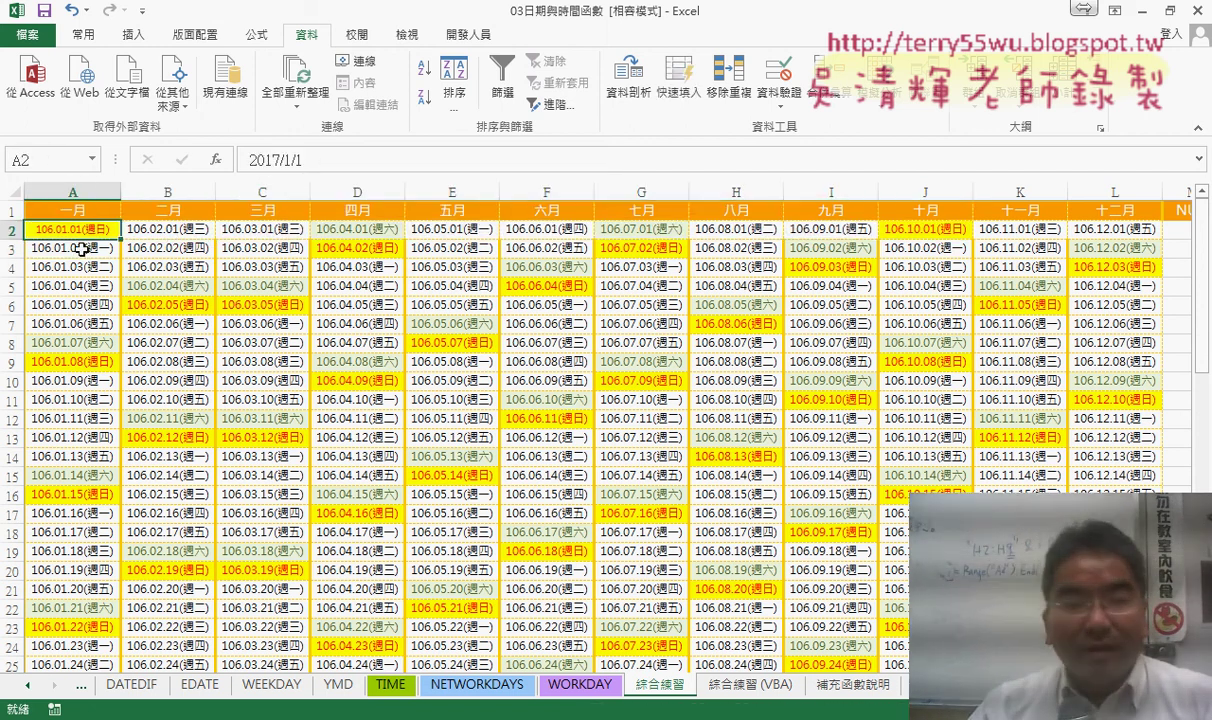
pyautogui.click(92, 250)
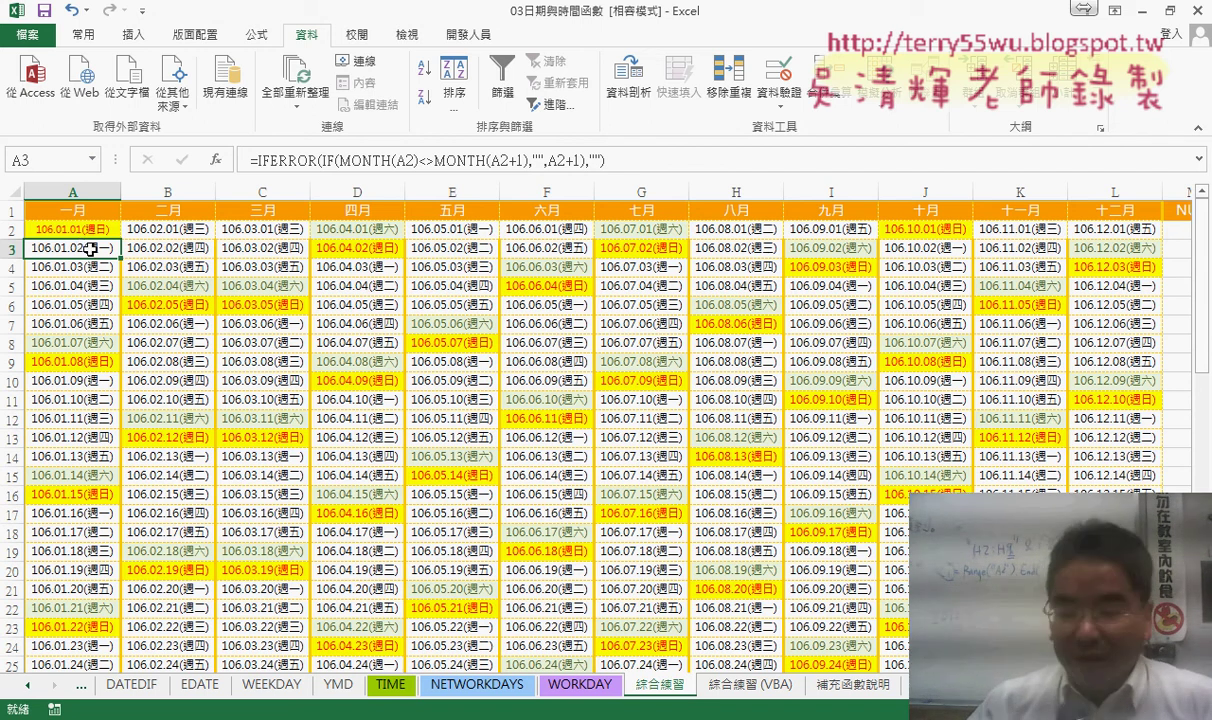
pyautogui.hotkey('ctrl', 'shift', 'Right')
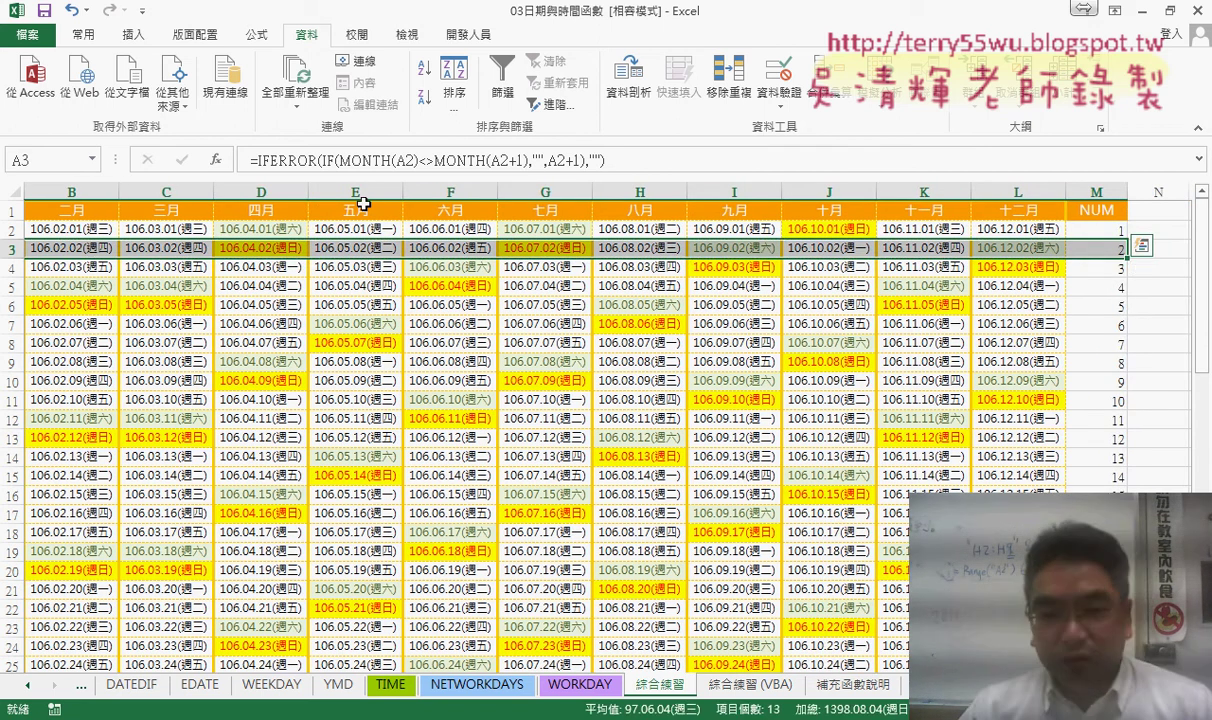
# Copy the formula-driven dates in A3:L32.
pyautogui.hotkey('shift', 'Left')
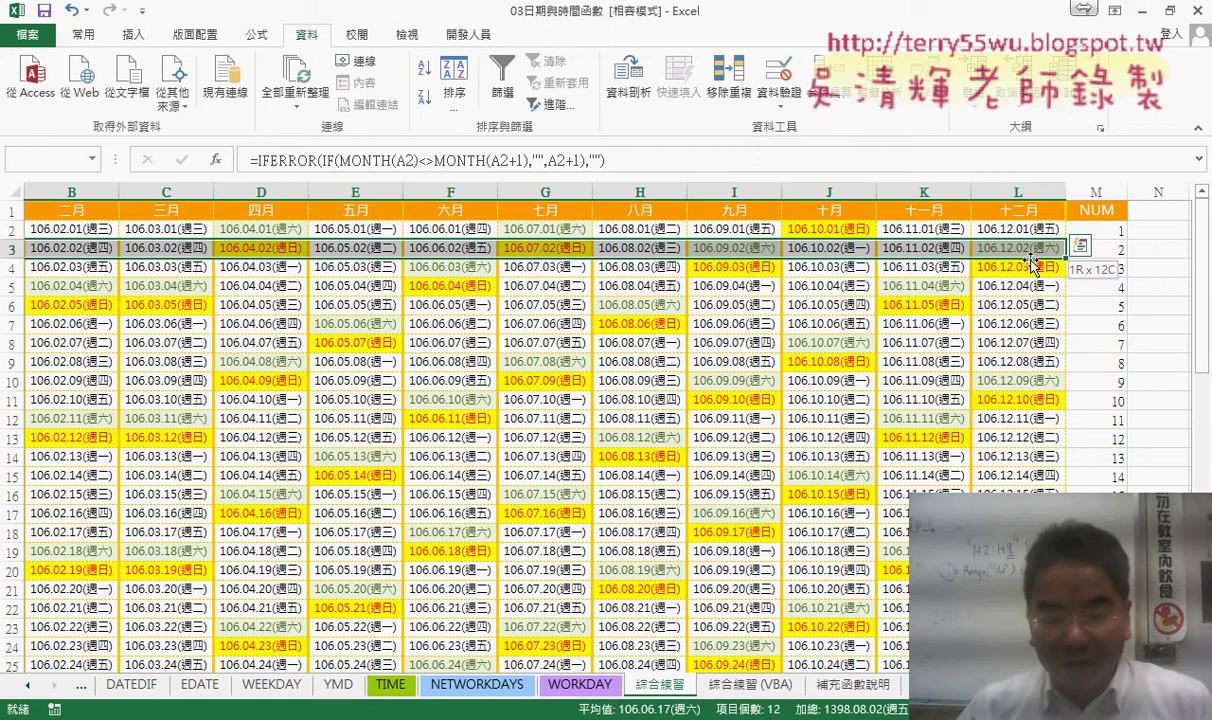
pyautogui.scroll(-4, 1017, 337)
pyautogui.hotkey('ctrl', 'shift', 'Down')
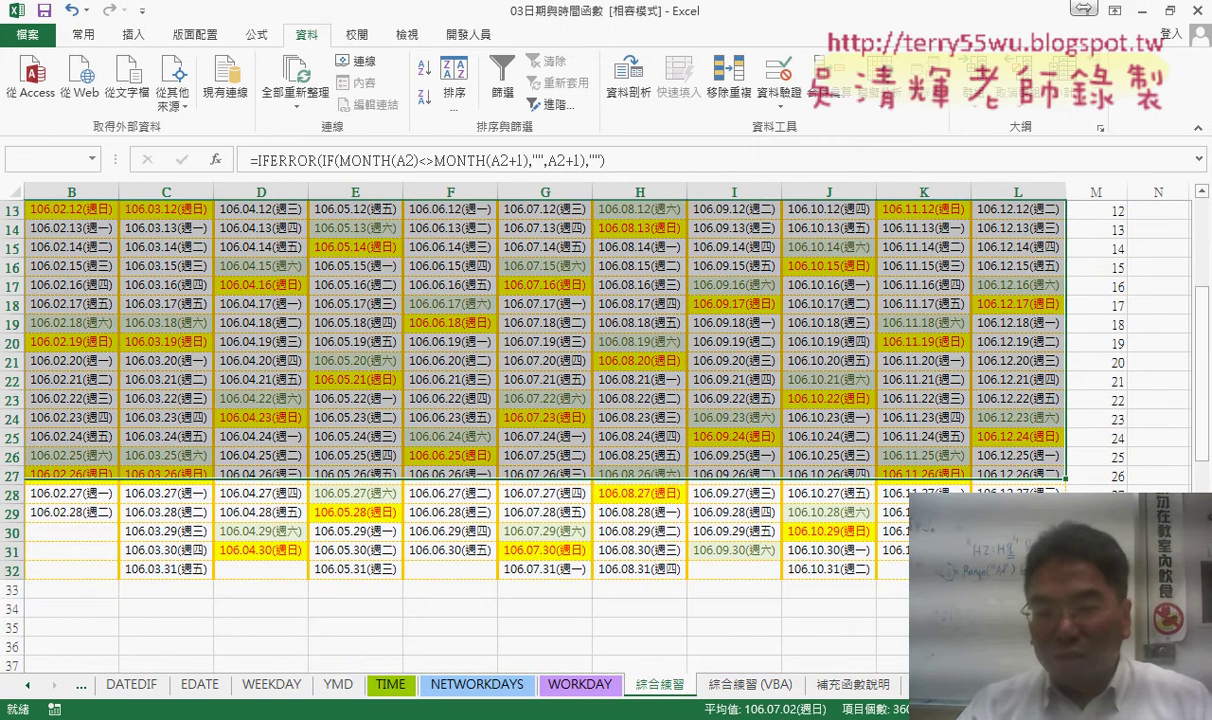
pyautogui.hotkey('ctrl', 'c')
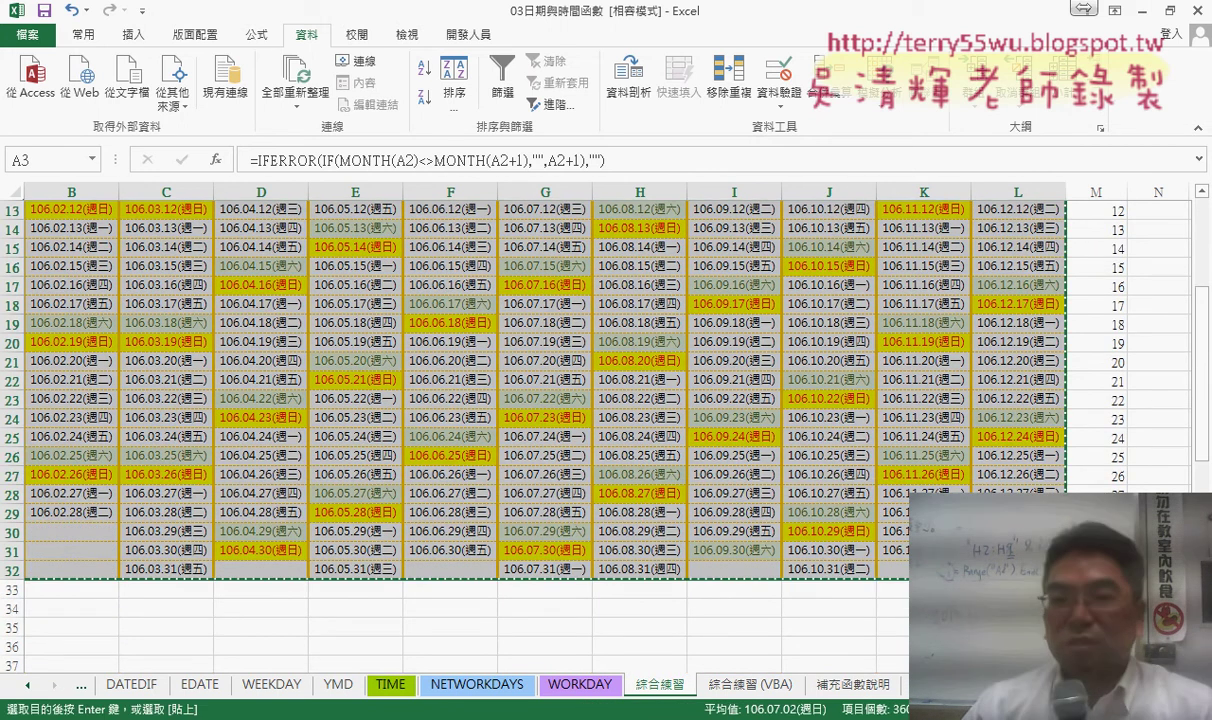
pyautogui.scroll(4, 335, 264)
# Paste Special the copied dates back as Values only.
pyautogui.click(83, 34)
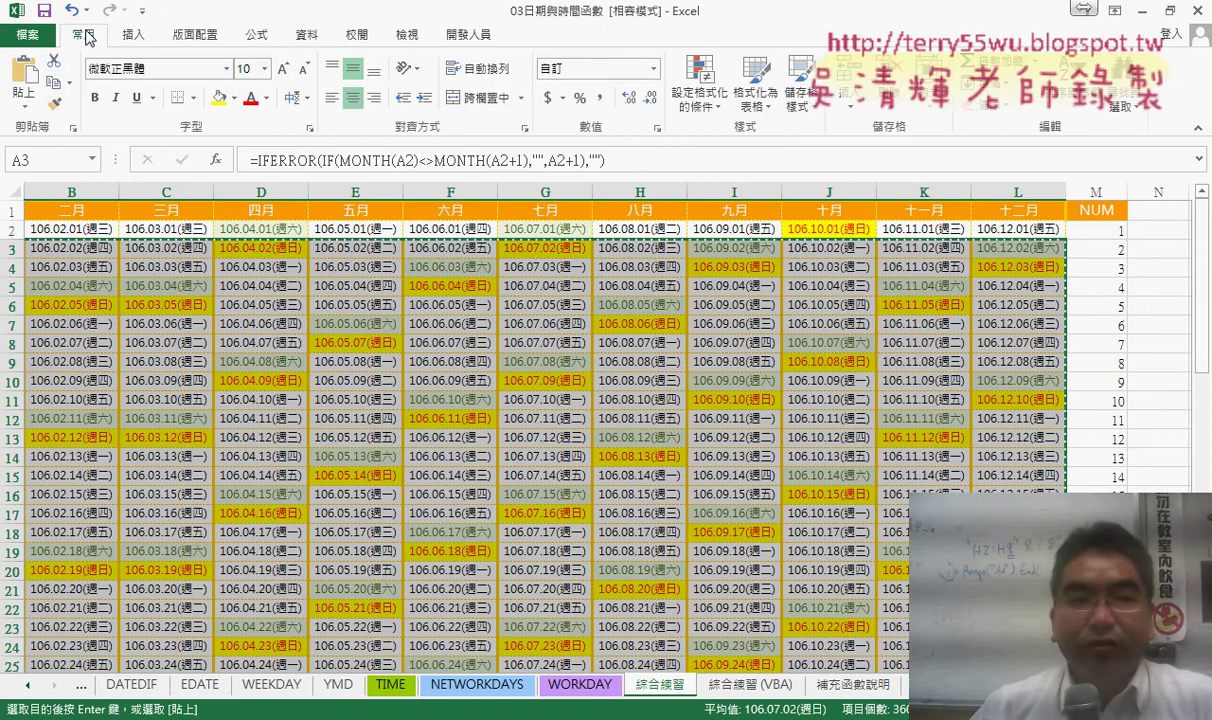
pyautogui.rightClick(220, 272)
pyautogui.moveTo(292, 384)
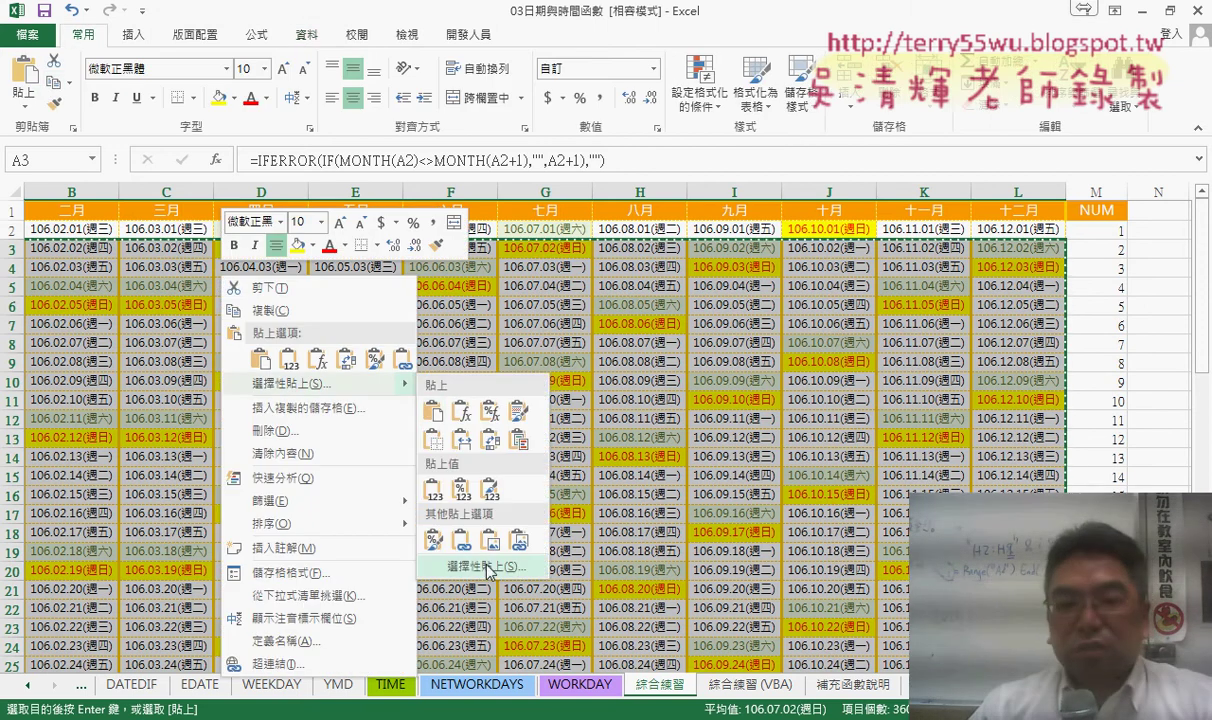
pyautogui.click(487, 568)
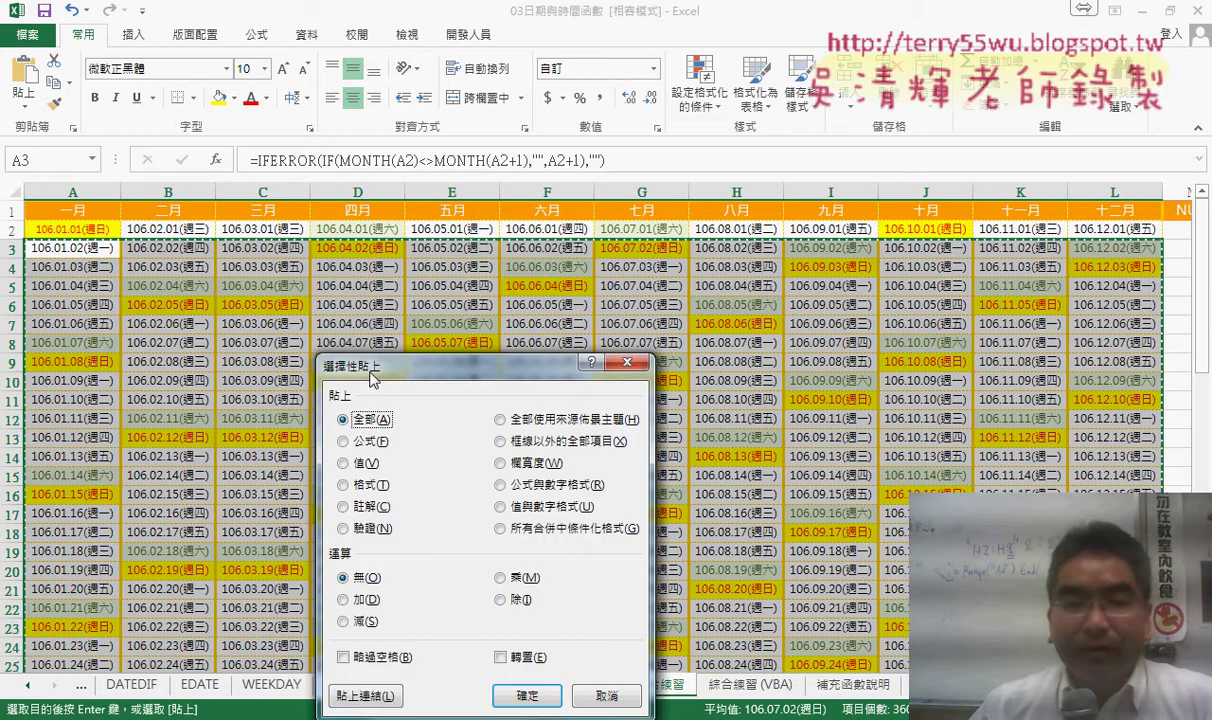
pyautogui.click(346, 464)
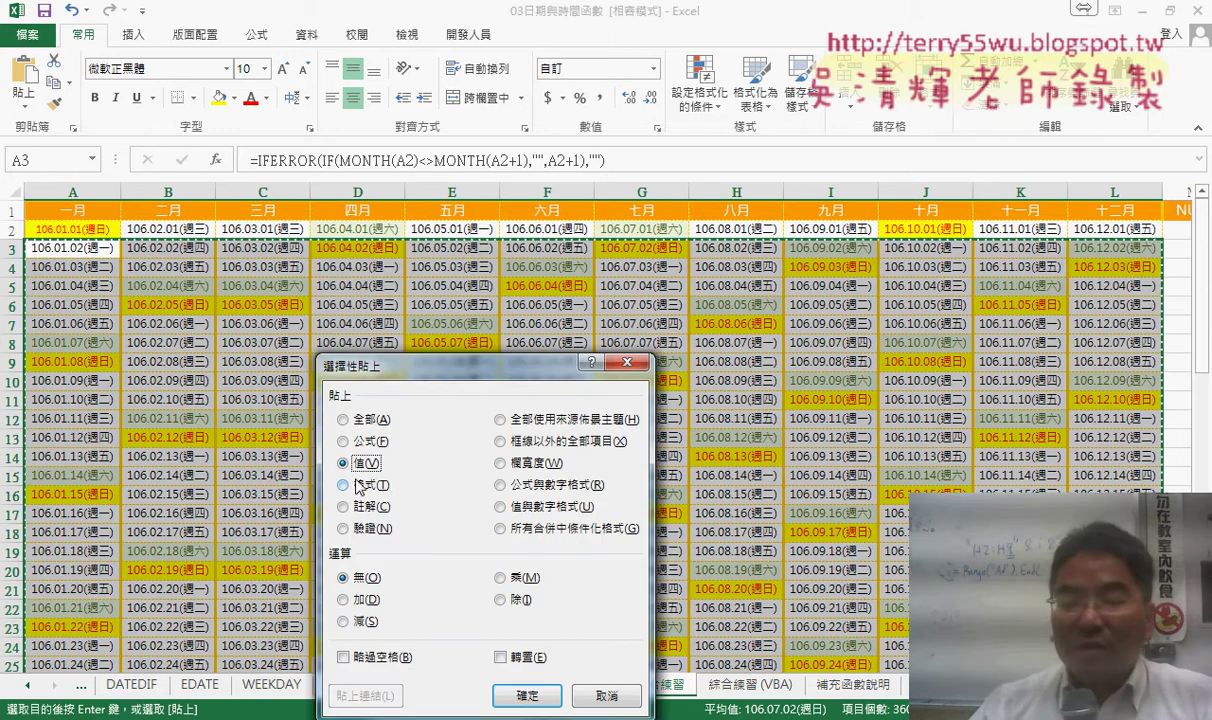
pyautogui.click(530, 698)
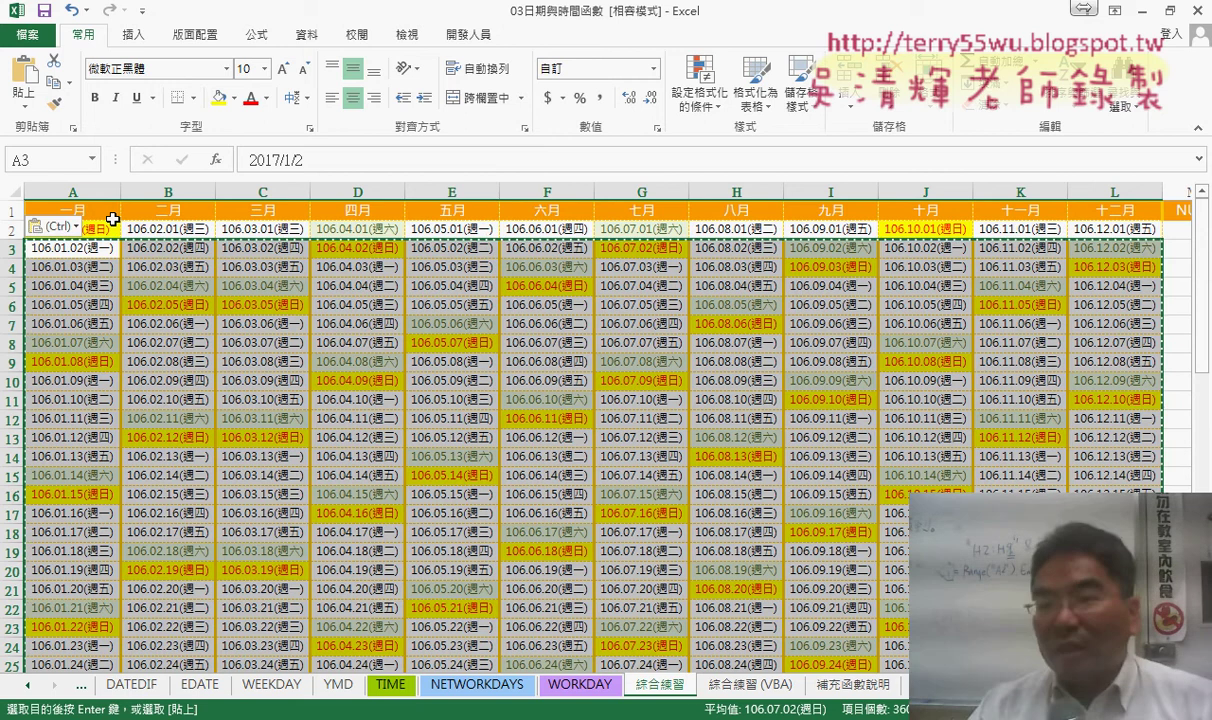
pyautogui.hscroll(2, 113, 219)
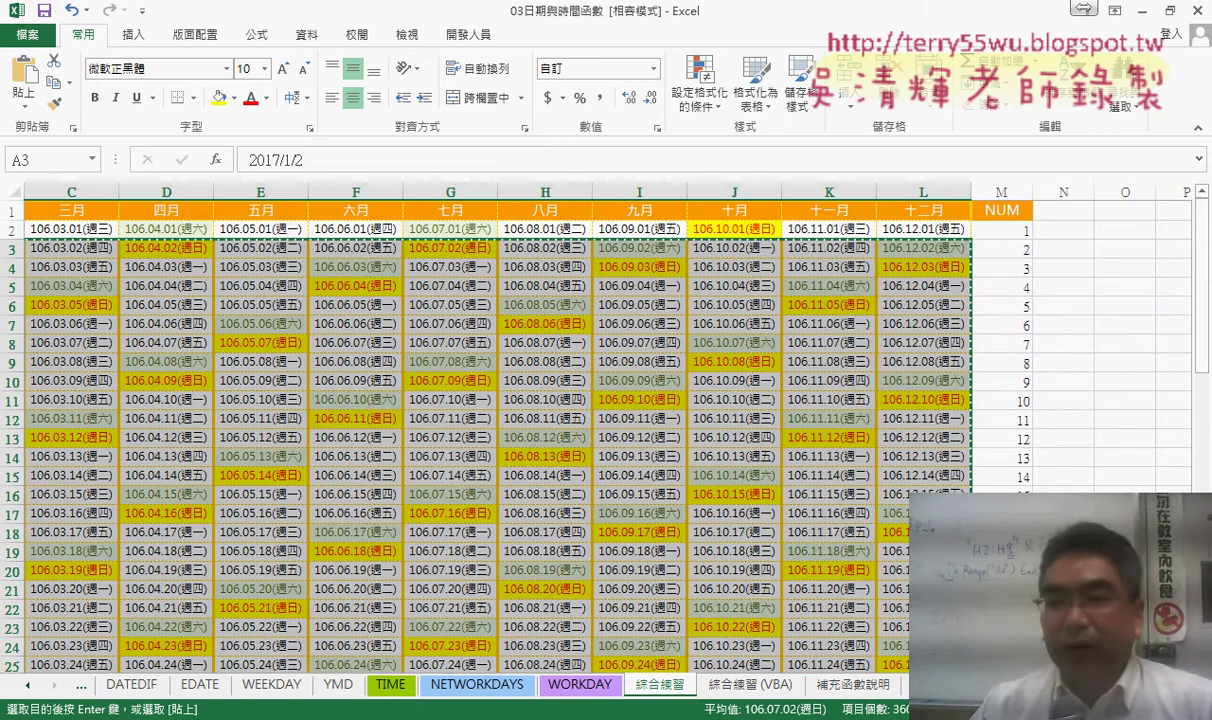
# Sort the calendar by the NUM column, smallest to largest.
pyautogui.hscroll(-2, 1103, 347)
pyautogui.click(1175, 210)
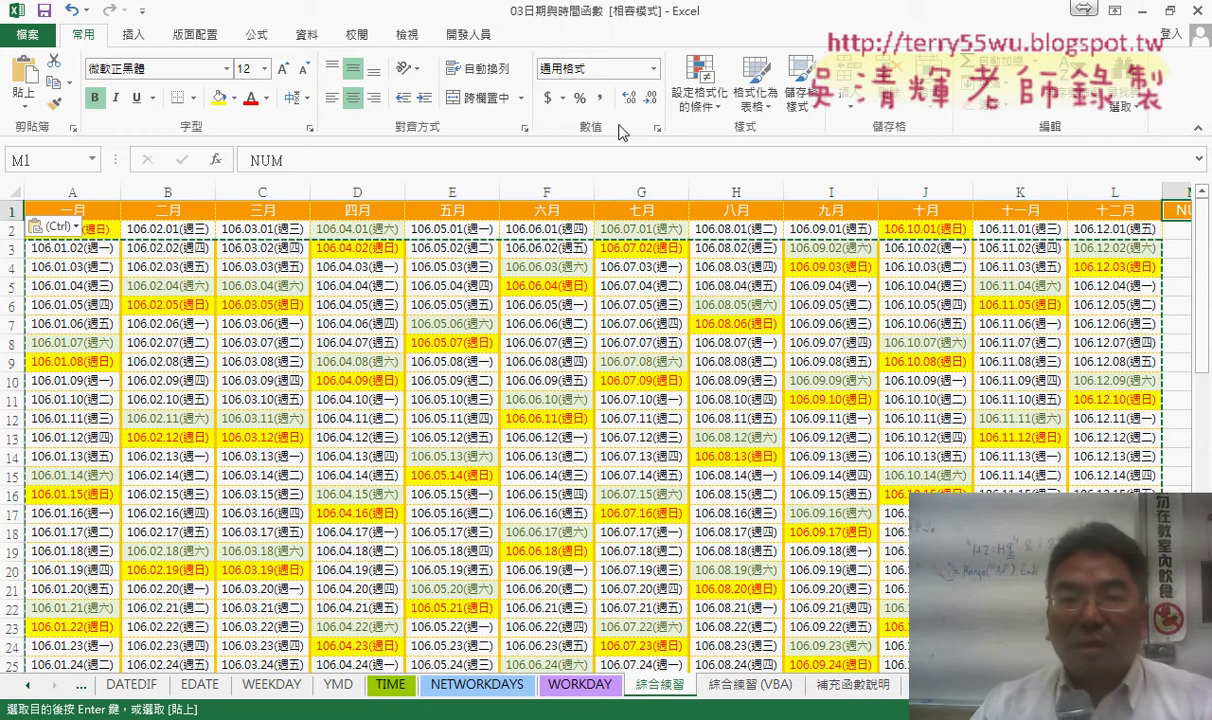
pyautogui.click(306, 34)
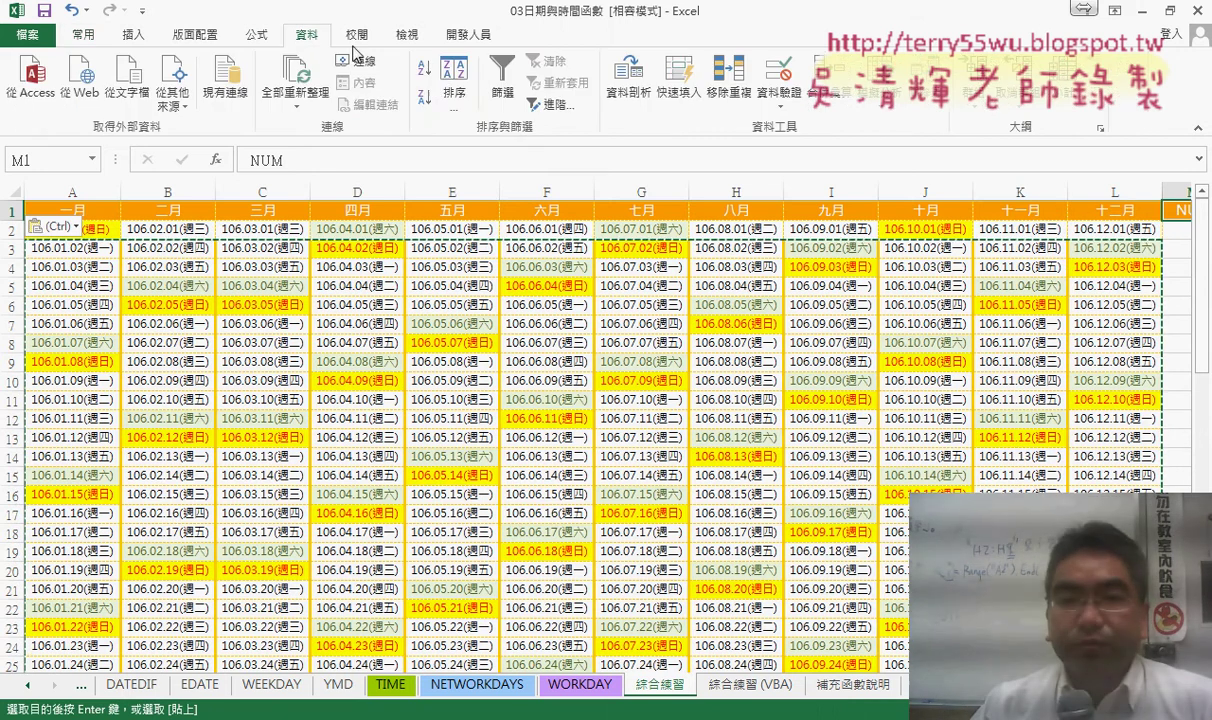
pyautogui.click(452, 80)
pyautogui.click(482, 221)
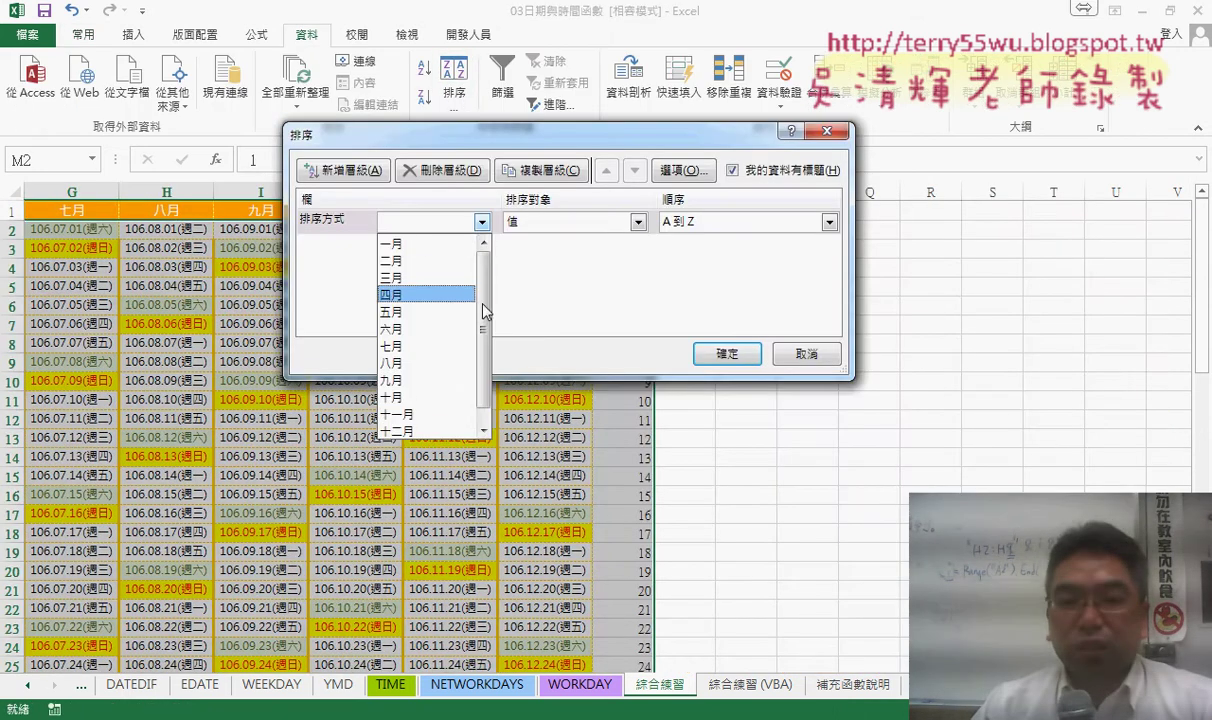
pyautogui.scroll(-1, 412, 380)
pyautogui.click(412, 413)
pyautogui.click(727, 355)
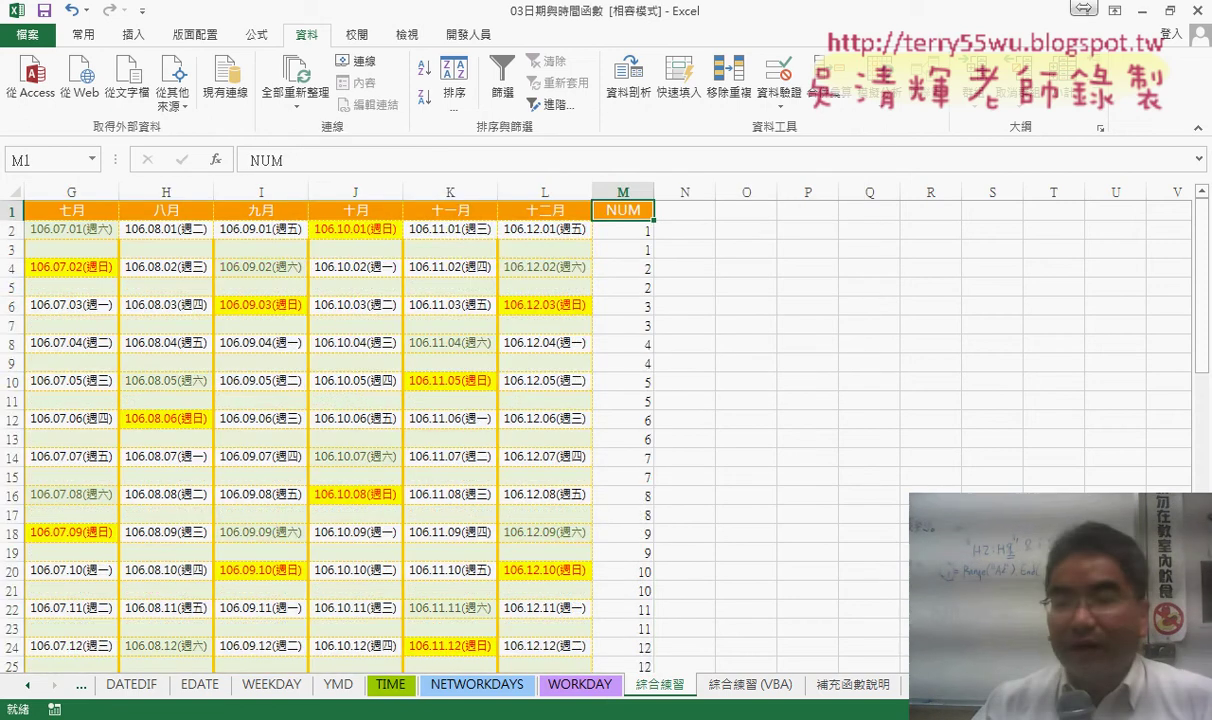
pyautogui.click(597, 193)
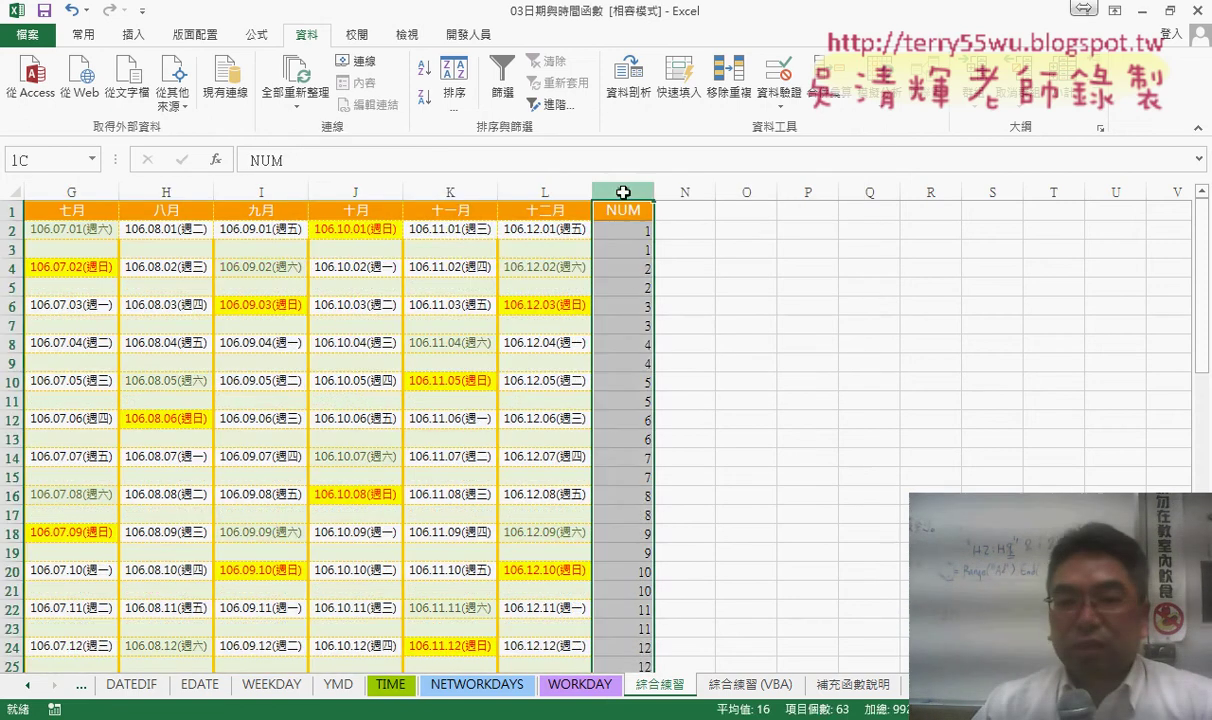
# Delete the NUM helper column M and select cell A3.
pyautogui.rightClick(638, 279)
pyautogui.click(700, 436)
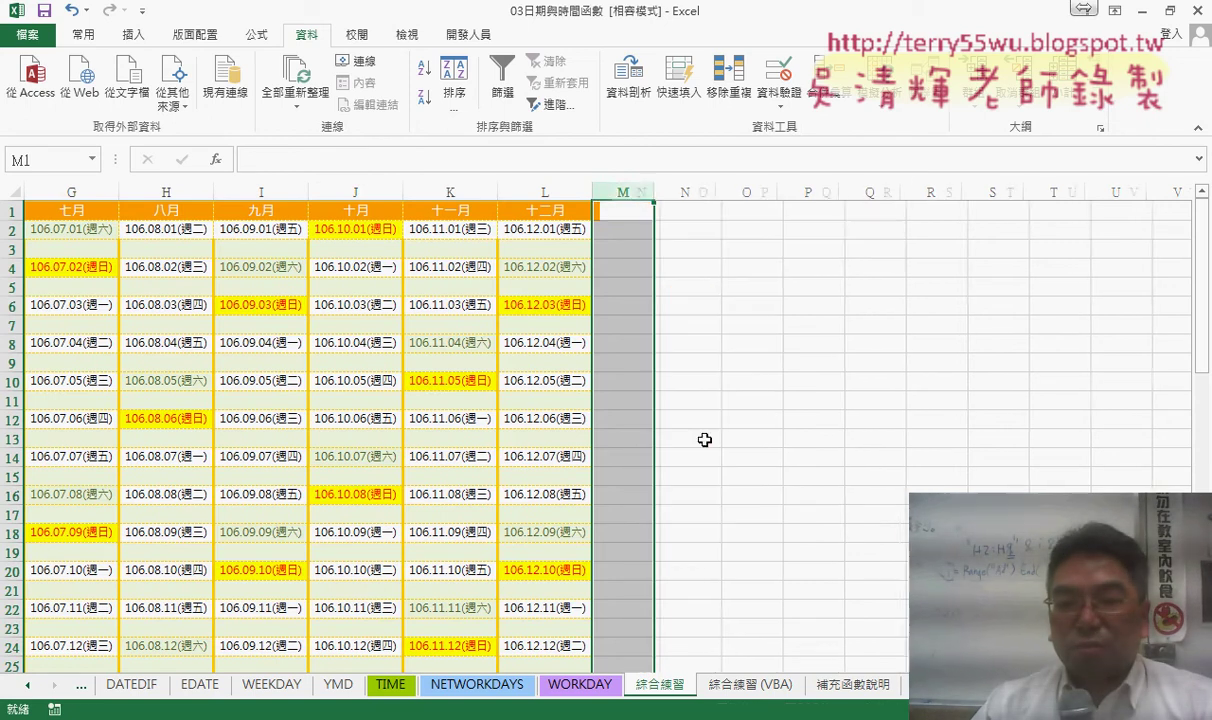
pyautogui.hscroll(-3, 600, 430)
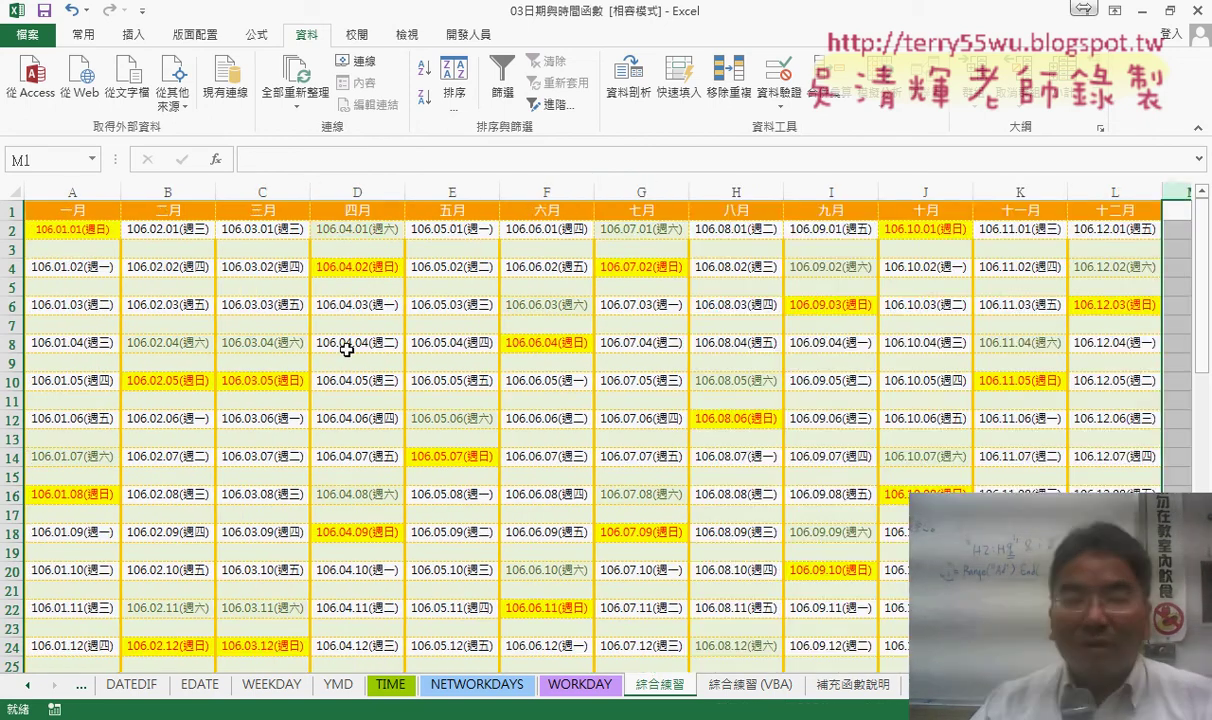
pyautogui.click(78, 249)
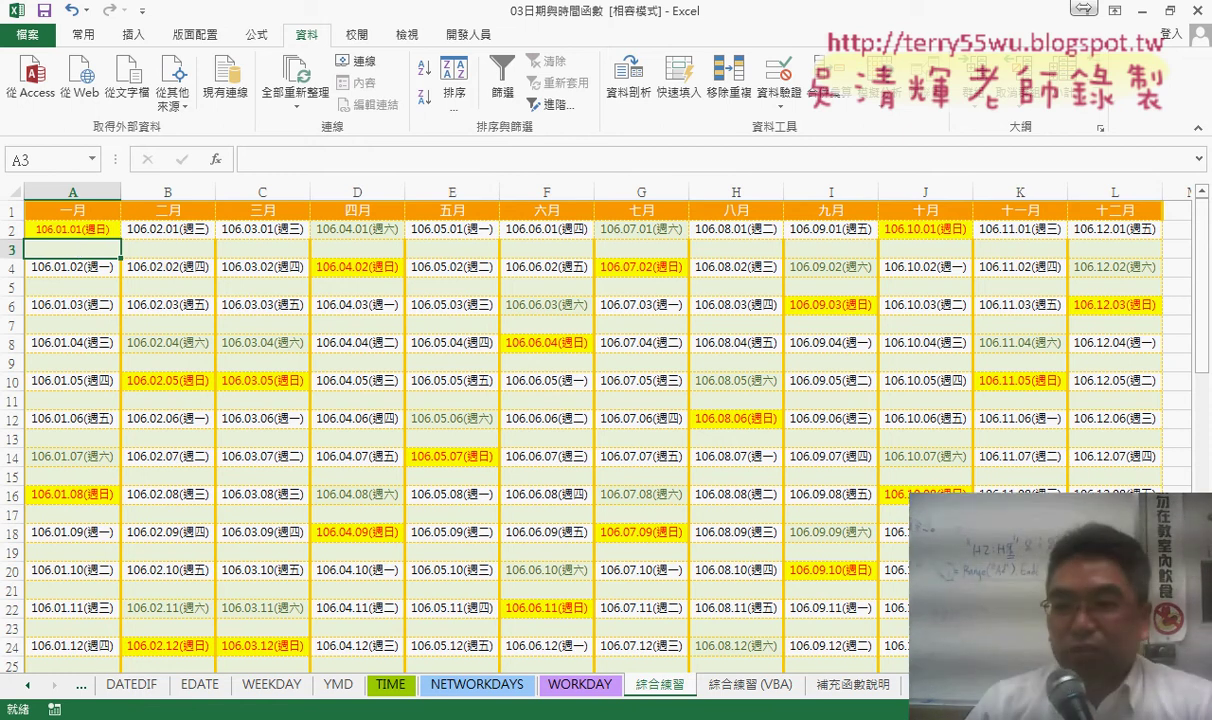
pyautogui.hscroll(2, 576, 430)
# Build =WEEKDAY(N1) in N2 using the empty cell N1 as the serial number.
pyautogui.click(1063, 229)
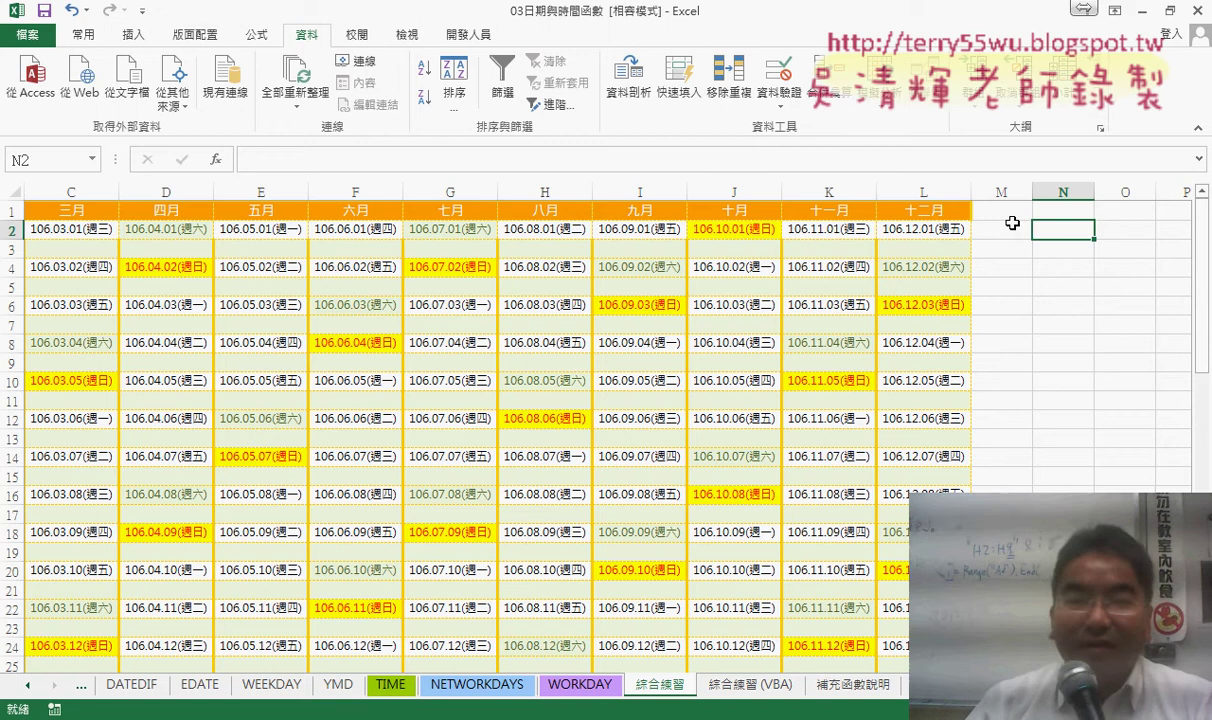
pyautogui.write('=')
pyautogui.click(217, 161)
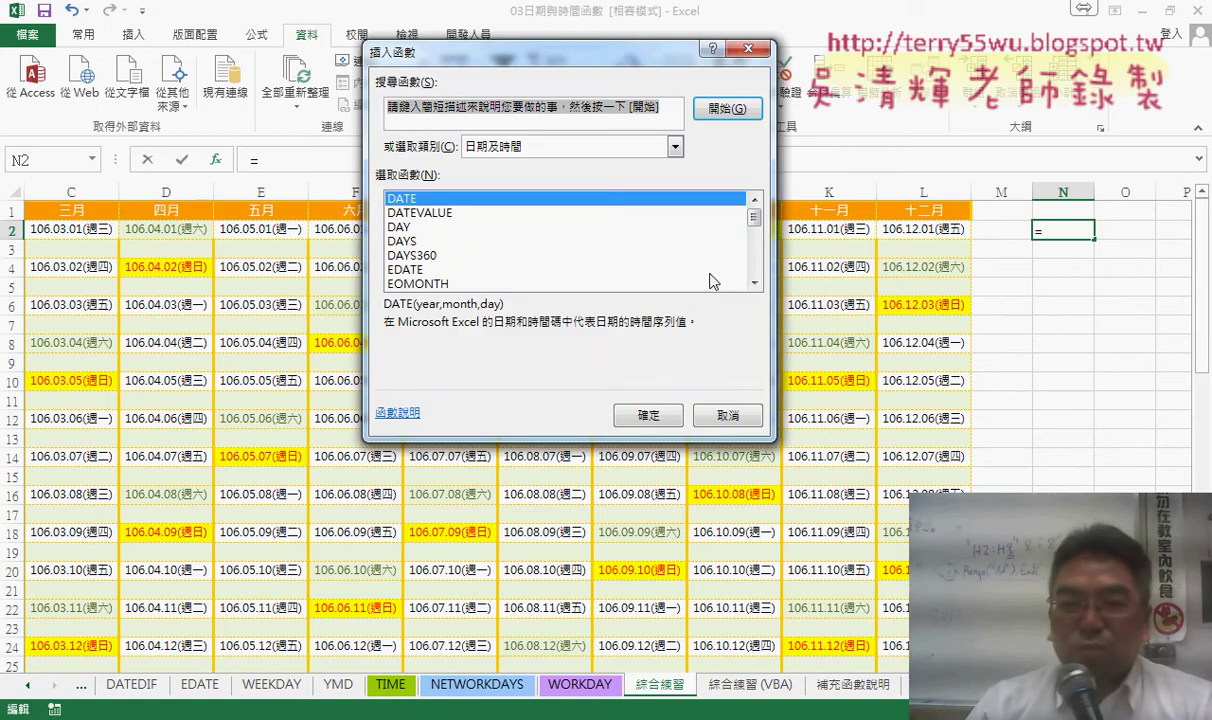
pyautogui.scroll(-1, 713, 282)
pyautogui.scroll(-5, 713, 270)
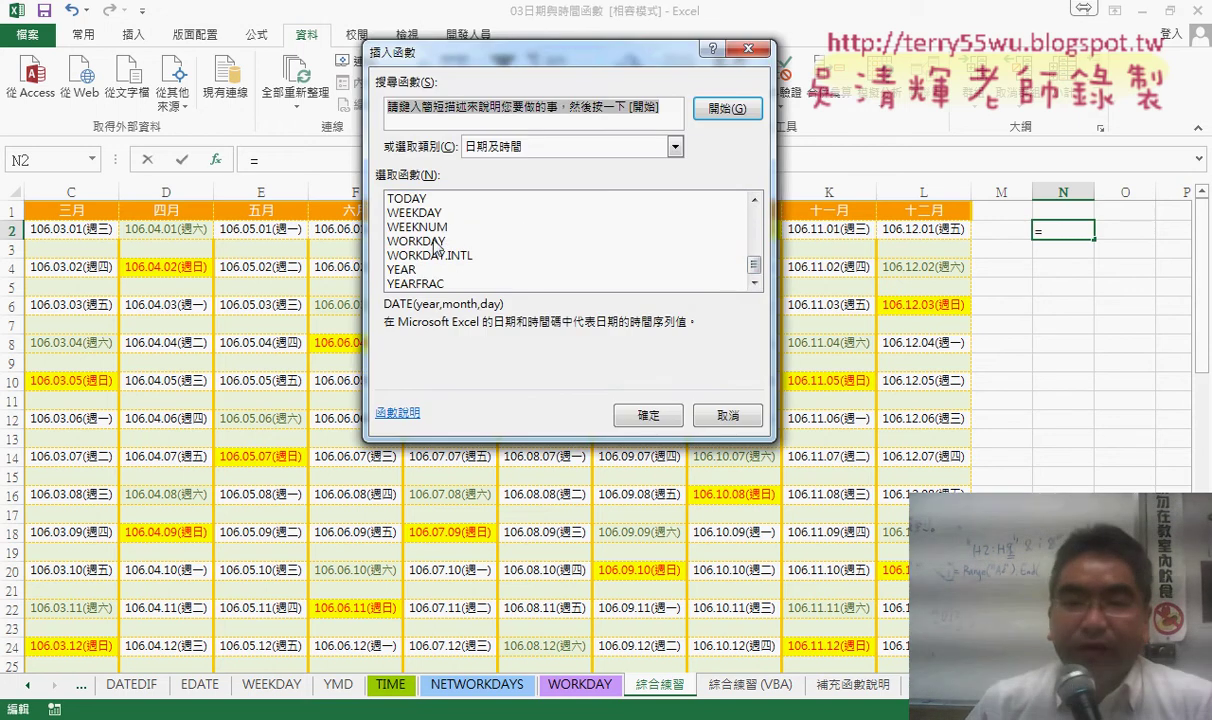
pyautogui.doubleClick(420, 212)
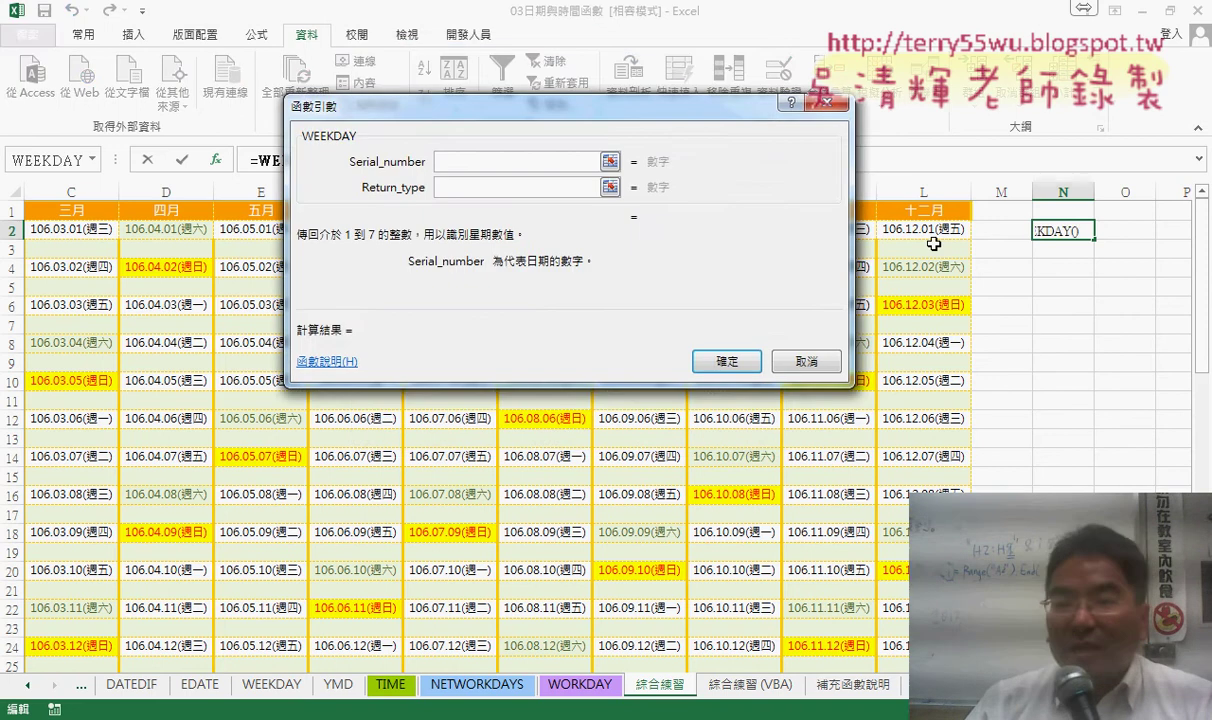
pyautogui.click(1045, 209)
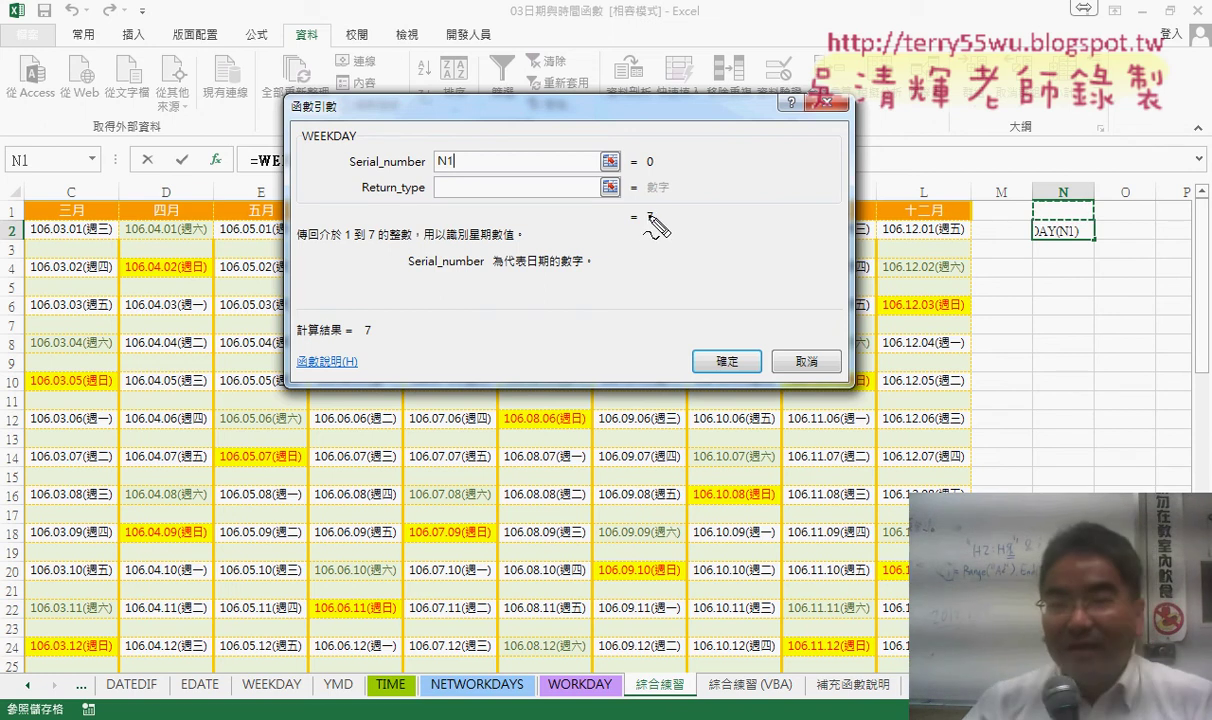
# Highlight the result 7 and the blank under 106.03.01, then confirm the formula.
pyautogui.moveTo(649, 238)
pyautogui.mouseDown()
pyautogui.moveTo(657, 216)
pyautogui.moveTo(660, 248)
pyautogui.mouseUp()
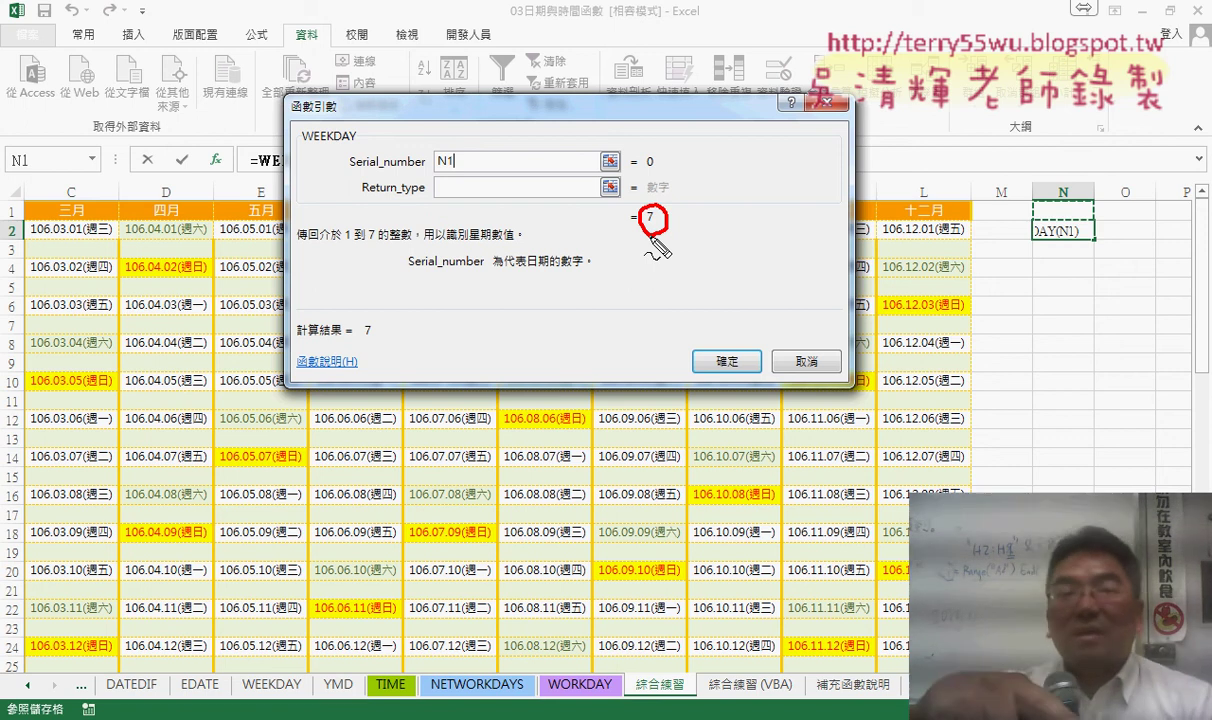
pyautogui.moveTo(112, 242)
pyautogui.mouseDown()
pyautogui.moveTo(42, 256)
pyautogui.moveTo(97, 276)
pyautogui.mouseUp()
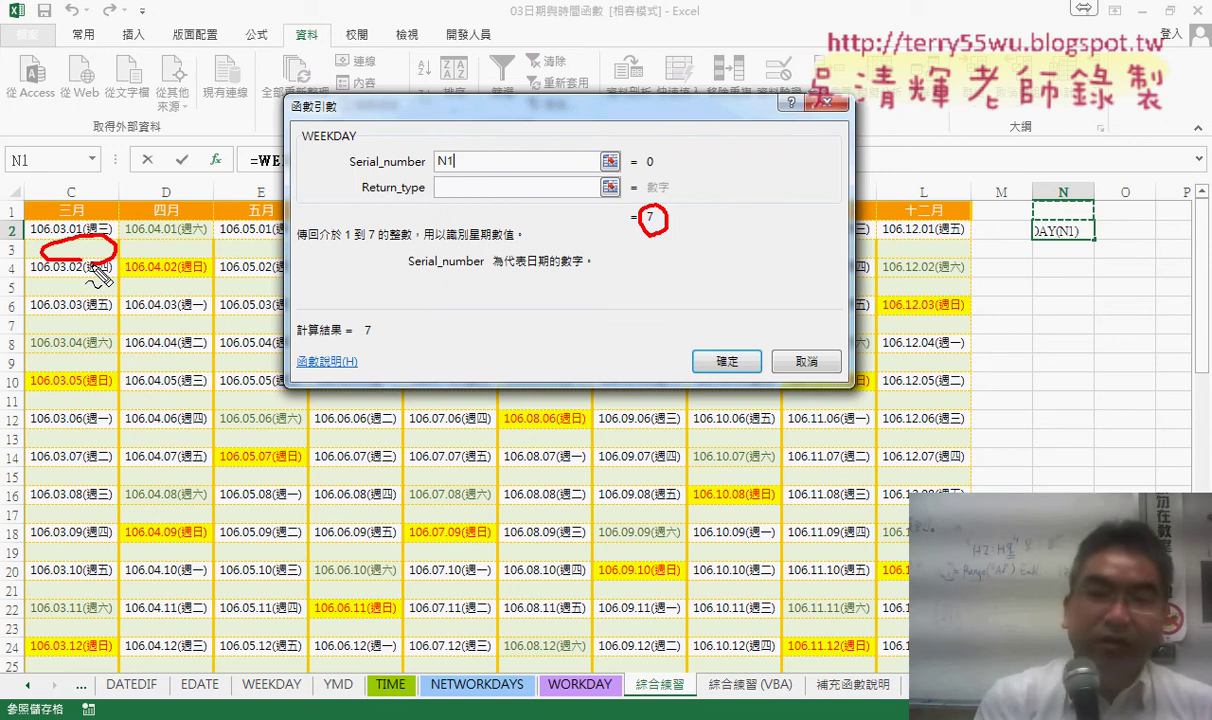
pyautogui.press('Escape')
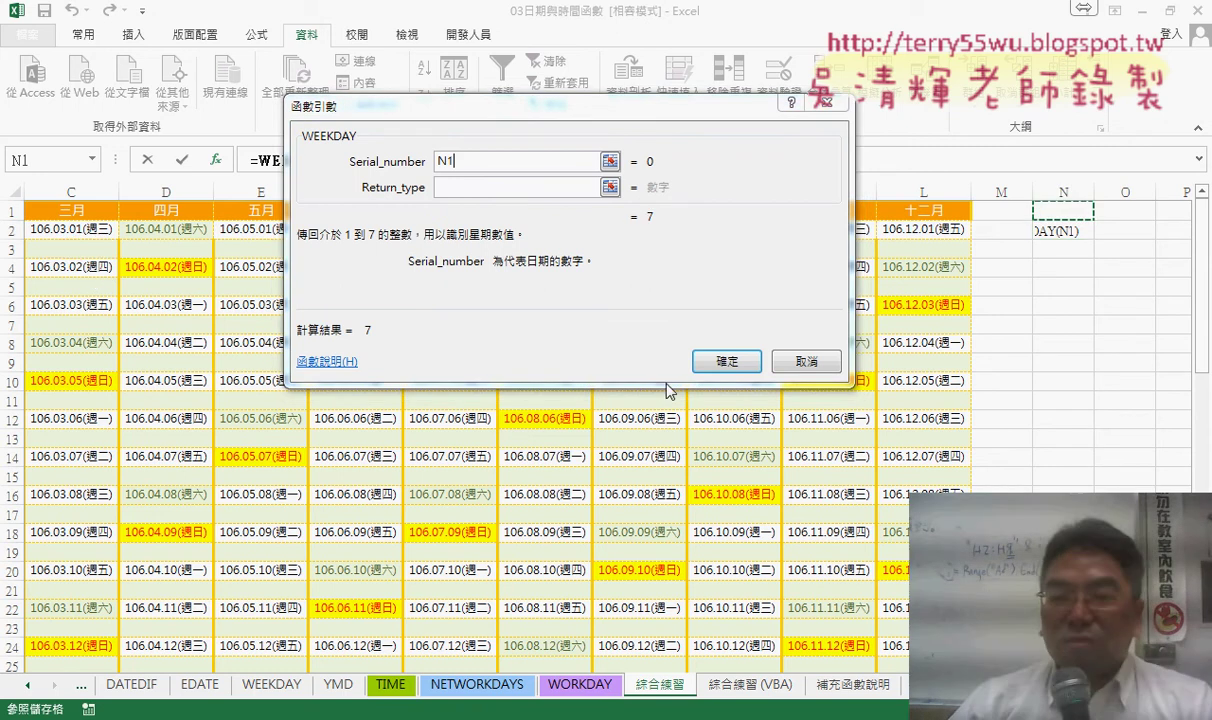
pyautogui.click(718, 361)
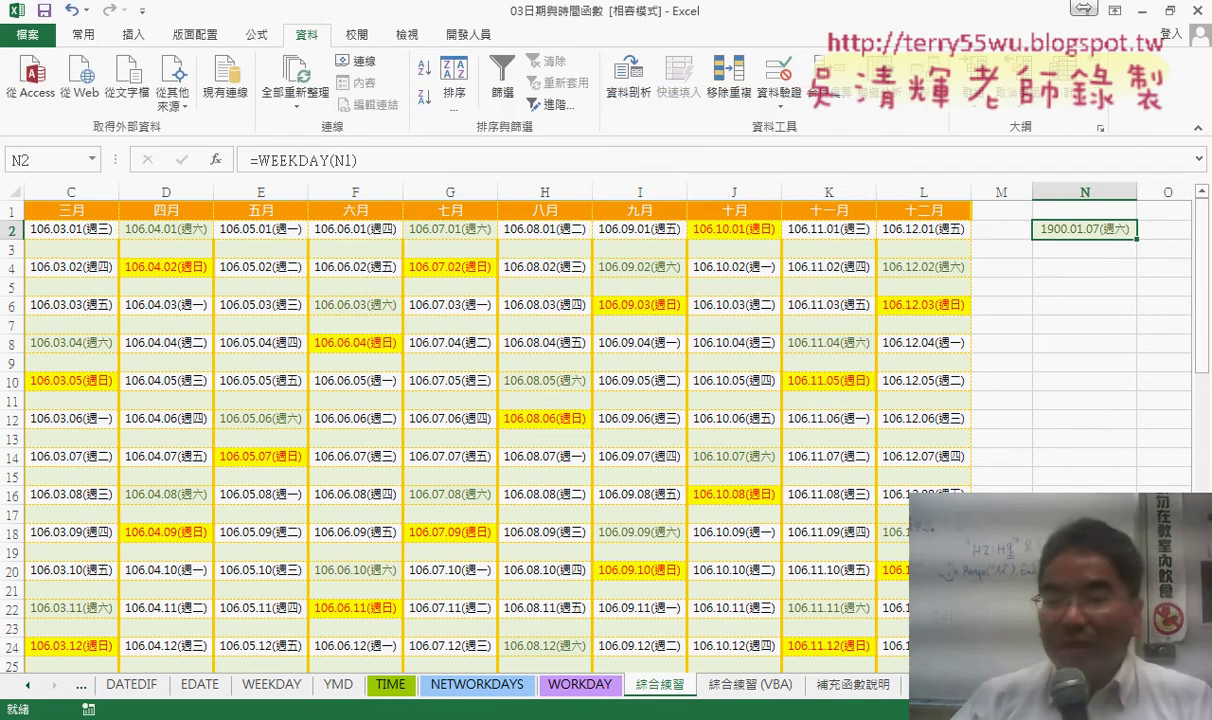
pyautogui.hscroll(-2, 90, 260)
# Open Conditional Formatting Manage Rules and show rules for This Worksheet.
pyautogui.click(83, 248)
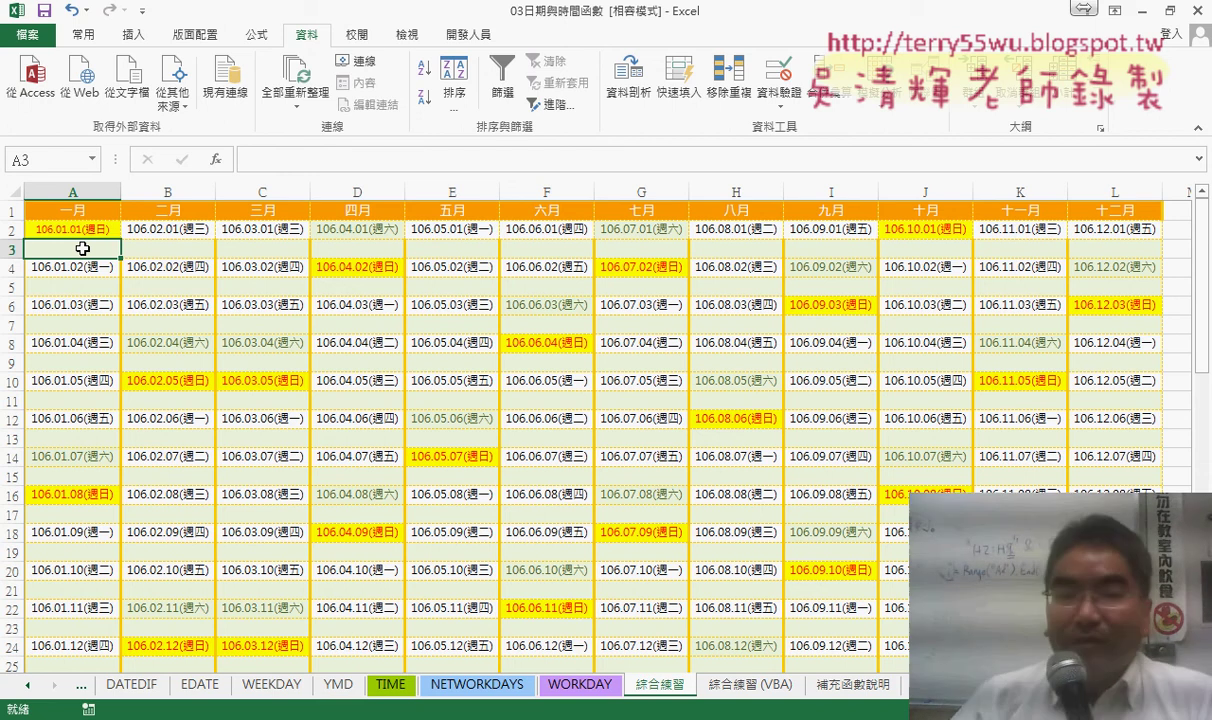
pyautogui.click(88, 216)
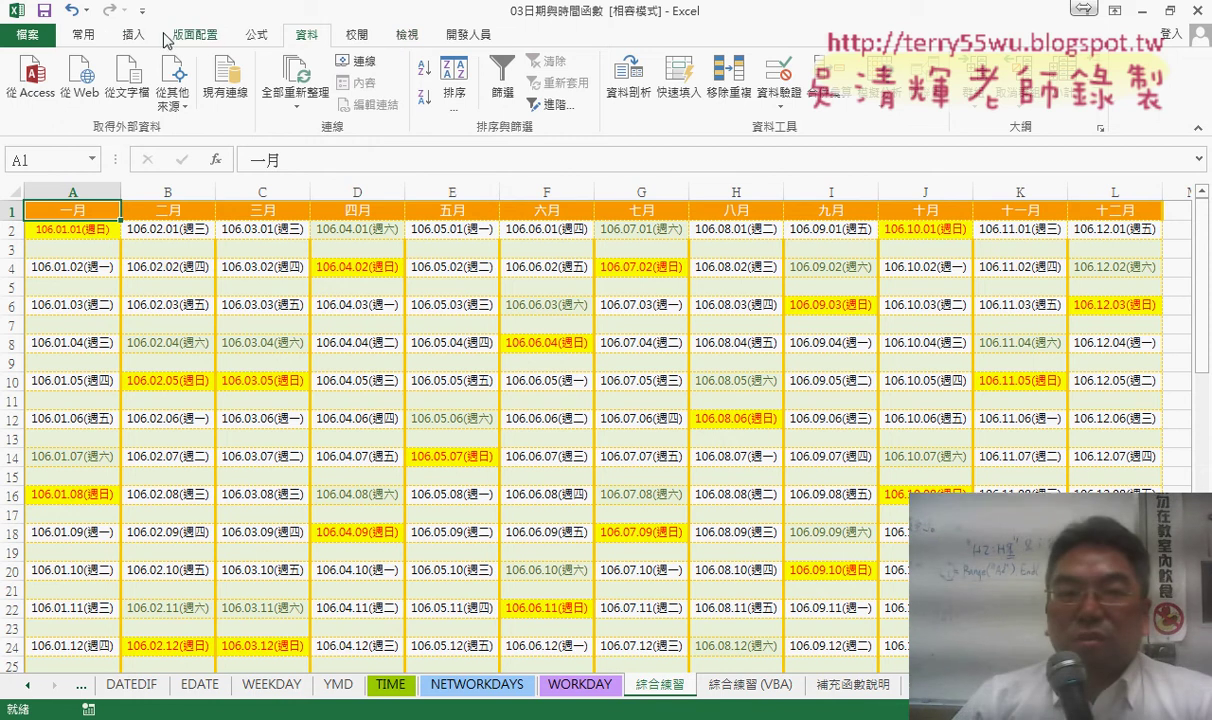
pyautogui.click(85, 34)
pyautogui.click(700, 90)
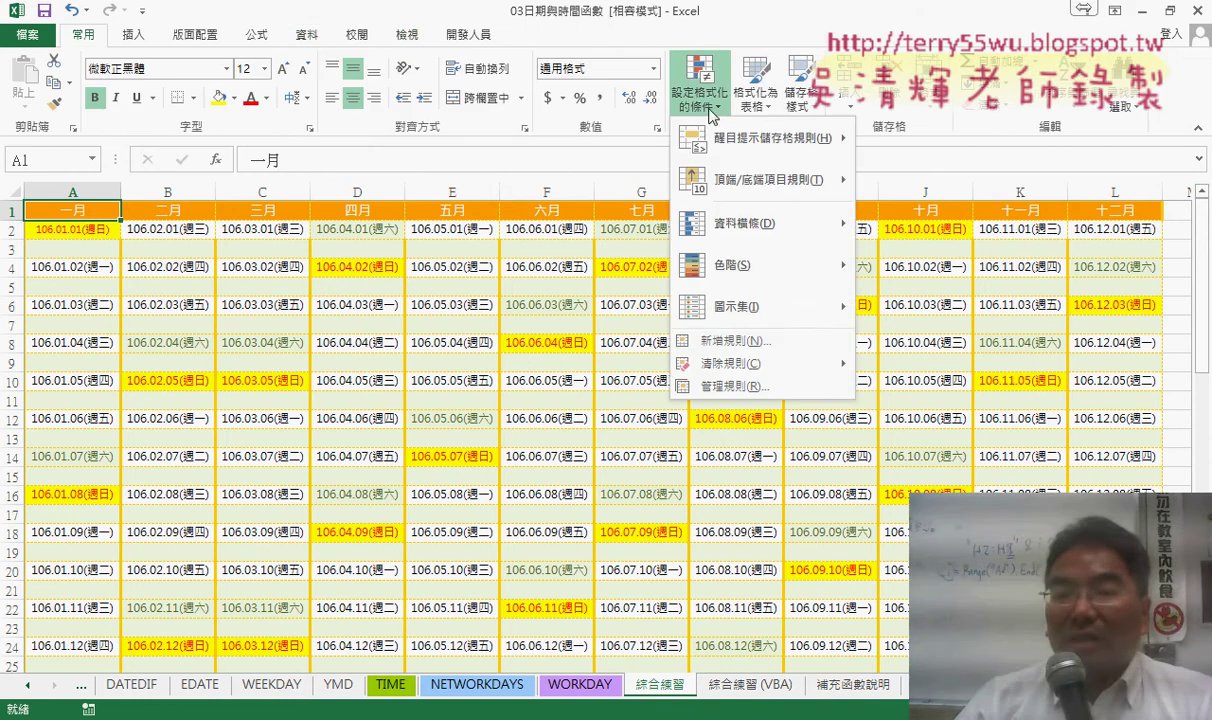
pyautogui.click(738, 387)
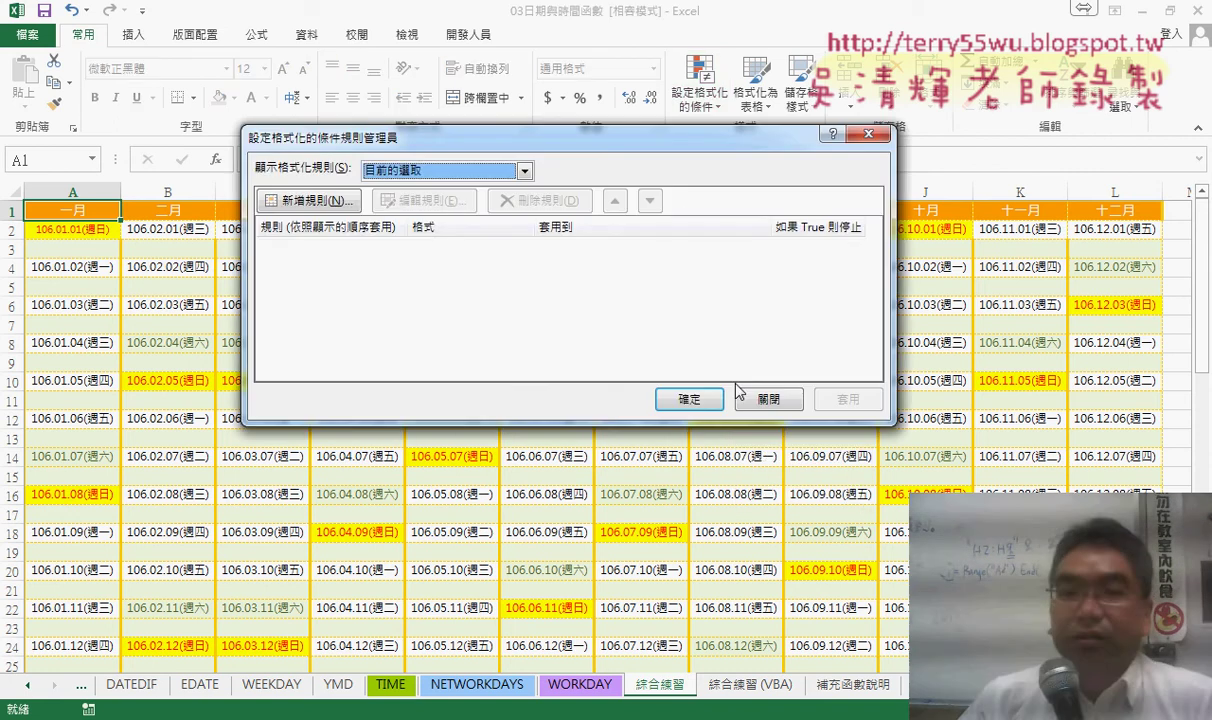
pyautogui.click(461, 171)
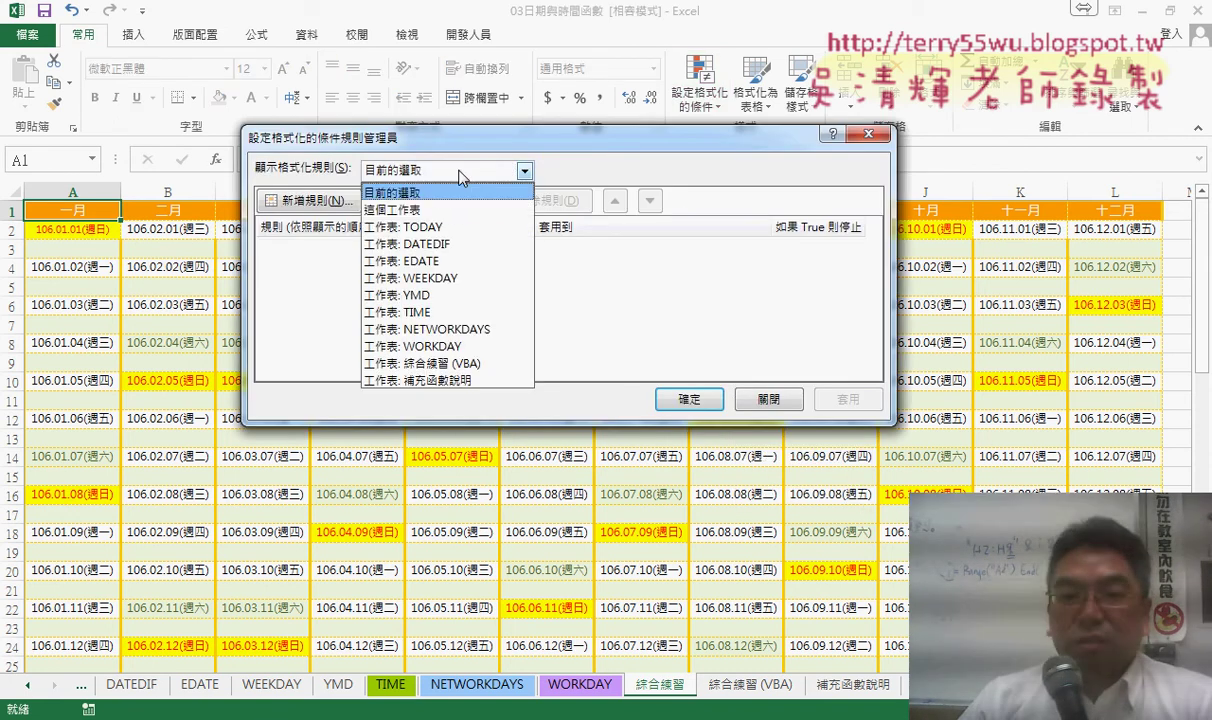
pyautogui.click(430, 209)
# Edit the =WEEKDAY(A2)=7 rule and mark up its formula where AND( will go.
pyautogui.click(500, 255)
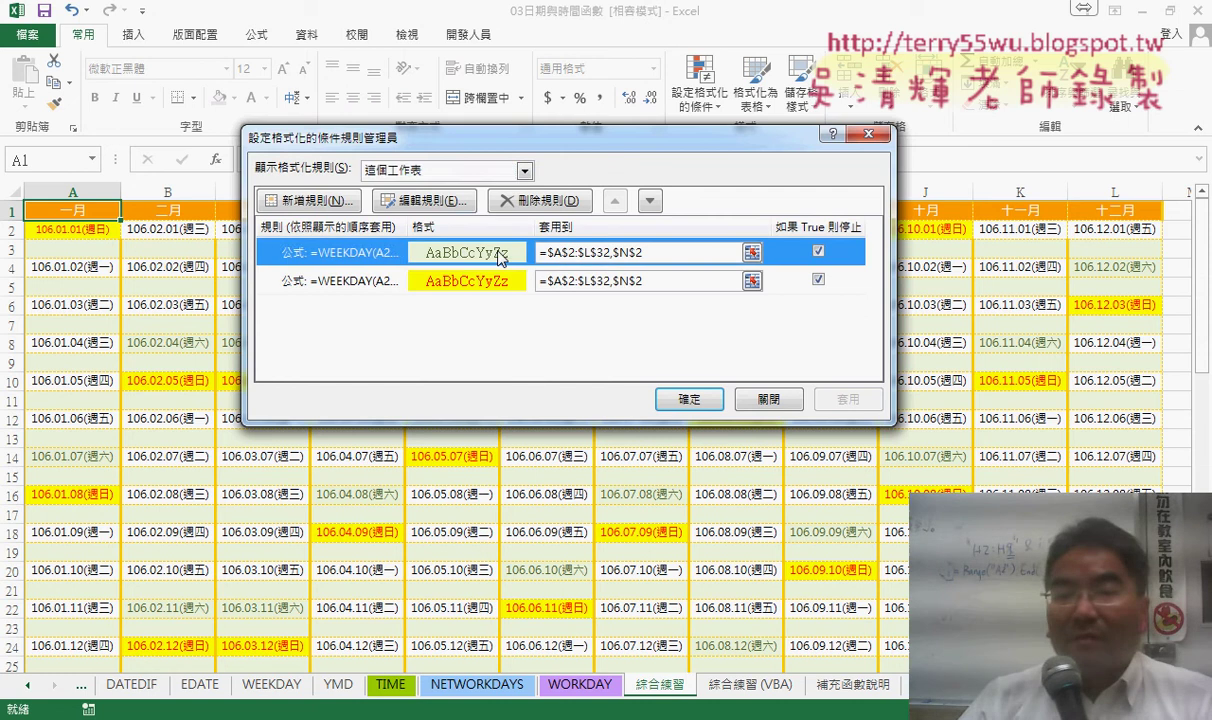
pyautogui.doubleClick(500, 255)
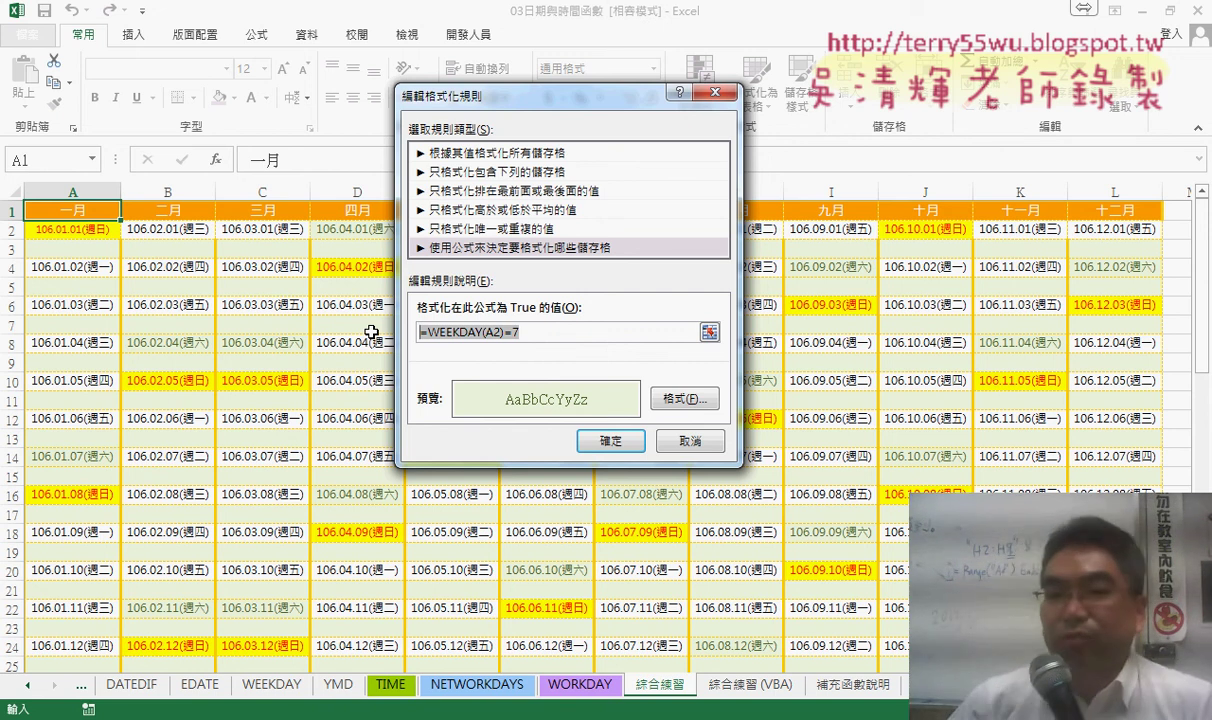
pyautogui.click(440, 333)
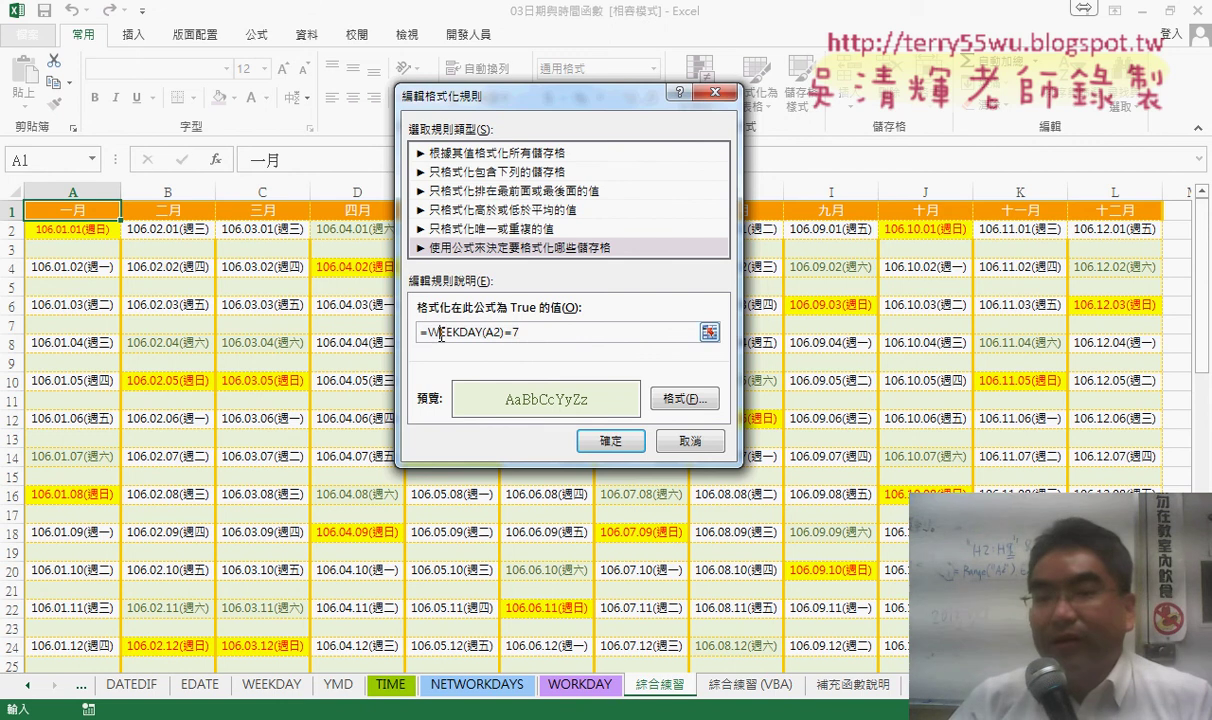
pyautogui.moveTo(430, 333); pyautogui.dragTo(562, 329)
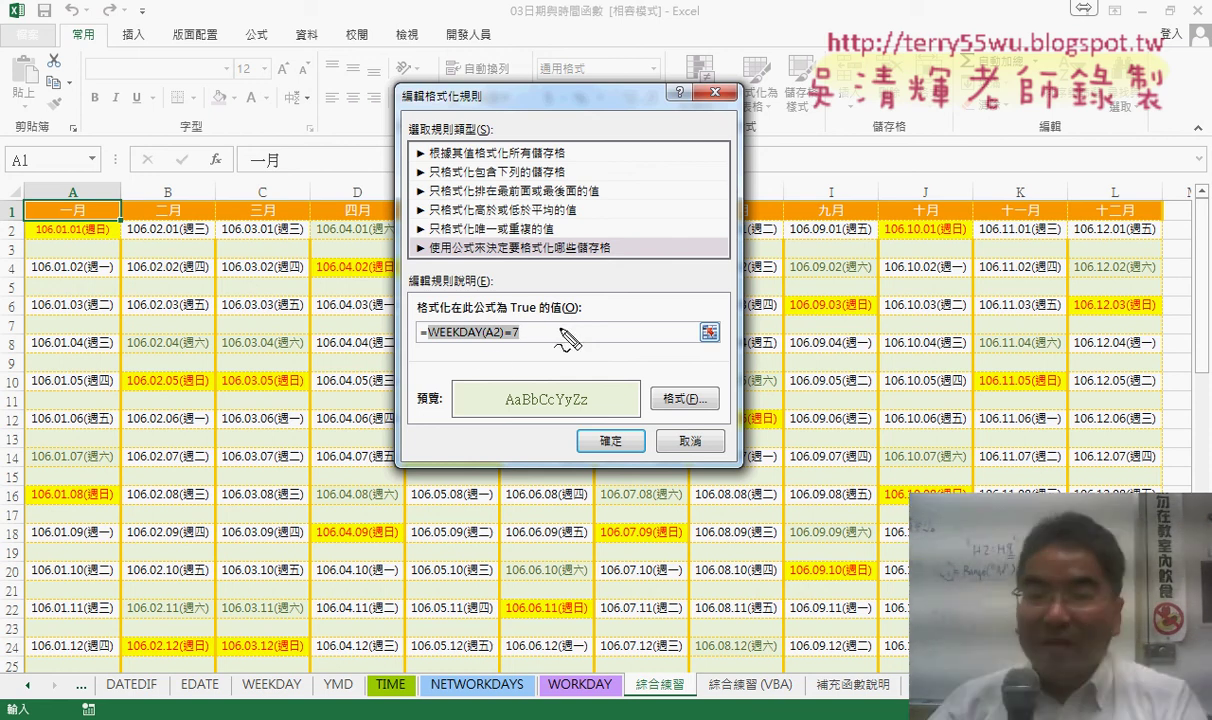
pyautogui.moveTo(430, 339); pyautogui.dragTo(520, 339)
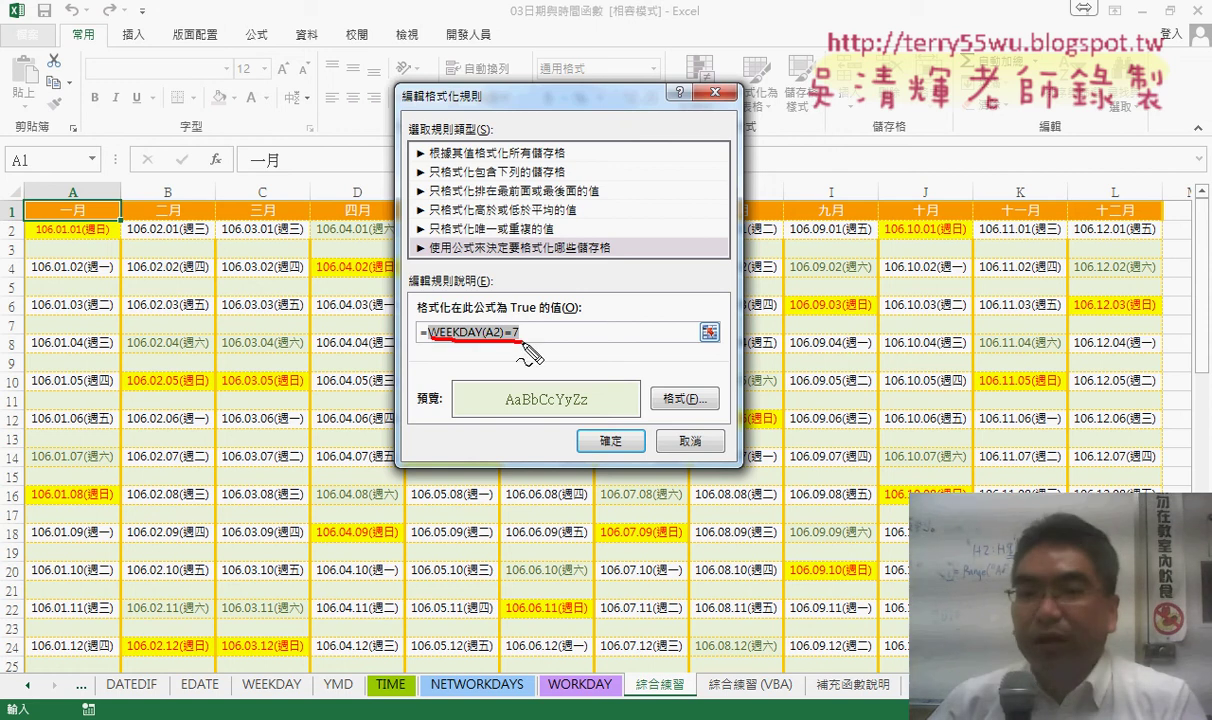
pyautogui.moveTo(462, 285)
pyautogui.mouseDown()
pyautogui.moveTo(476, 236)
pyautogui.moveTo(490, 278)
pyautogui.moveTo(490, 258)
pyautogui.moveTo(528, 278)
pyautogui.moveTo(530, 238)
pyautogui.moveTo(548, 295)
pyautogui.mouseUp()
pyautogui.moveTo(629, 298); pyautogui.dragTo(641, 291)
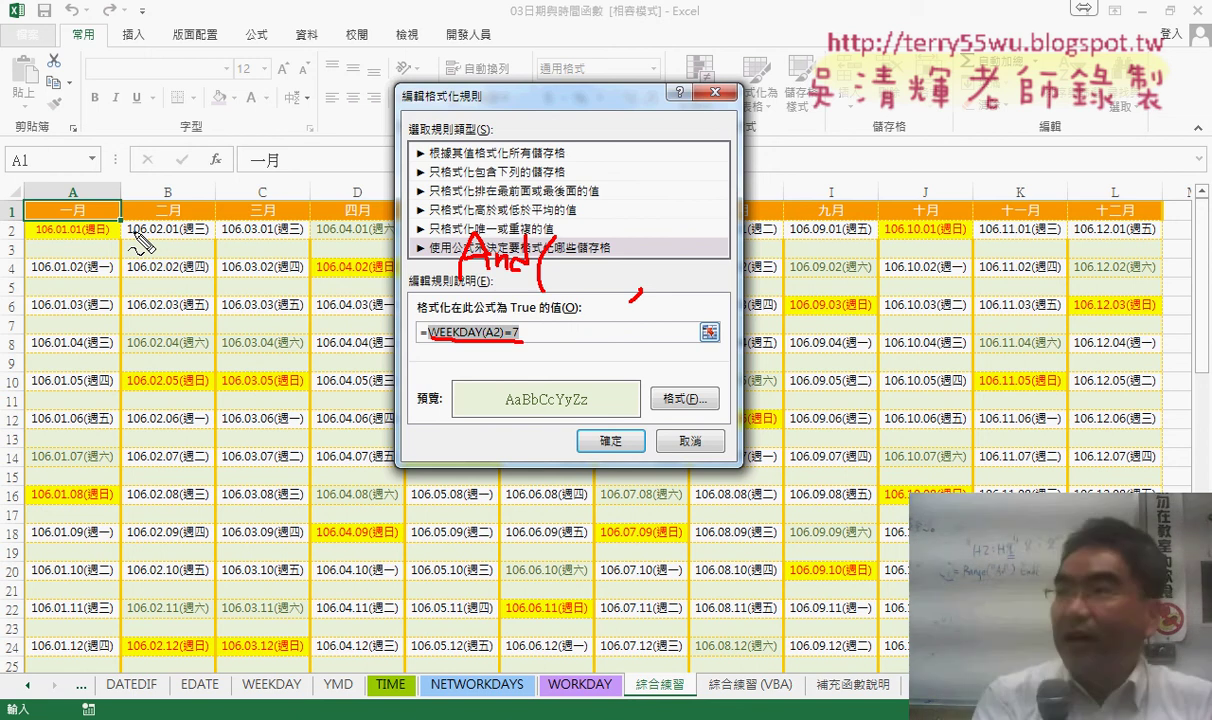
# Rewrite the rule formula as =and(WEEKDAY(A2)=7,A2<>"") and highlight both conditions.
pyautogui.press('Escape')
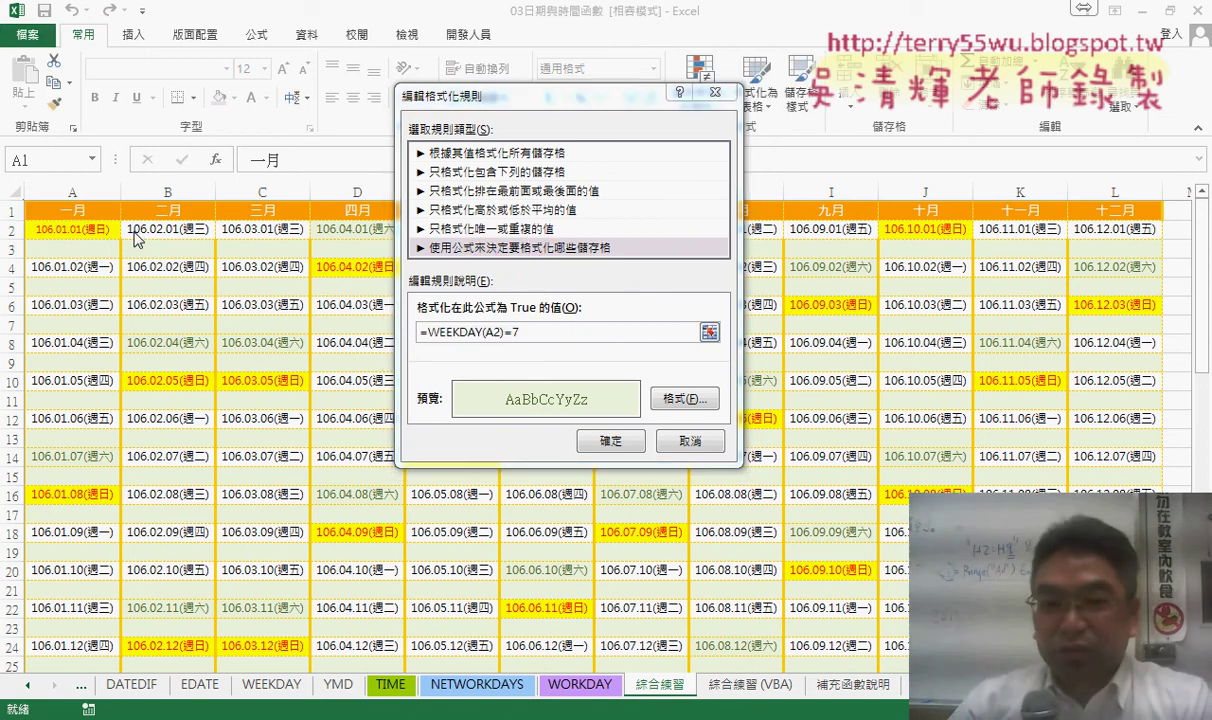
pyautogui.click(457, 335)
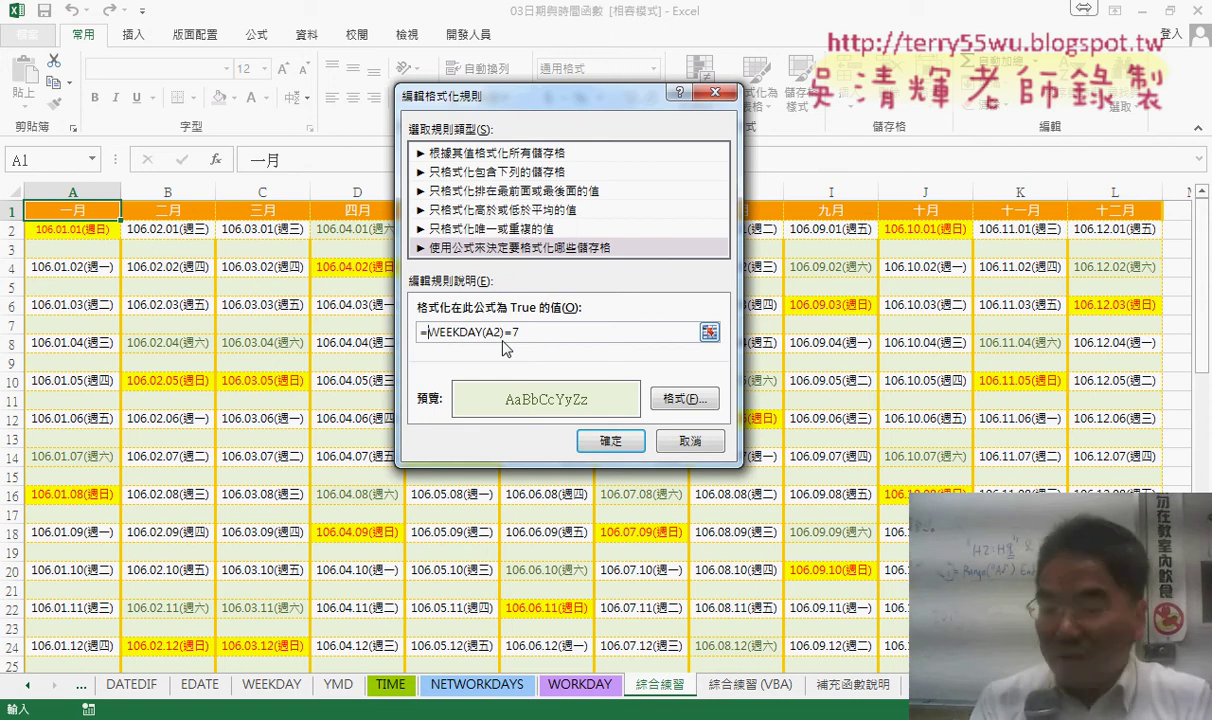
pyautogui.write('and')
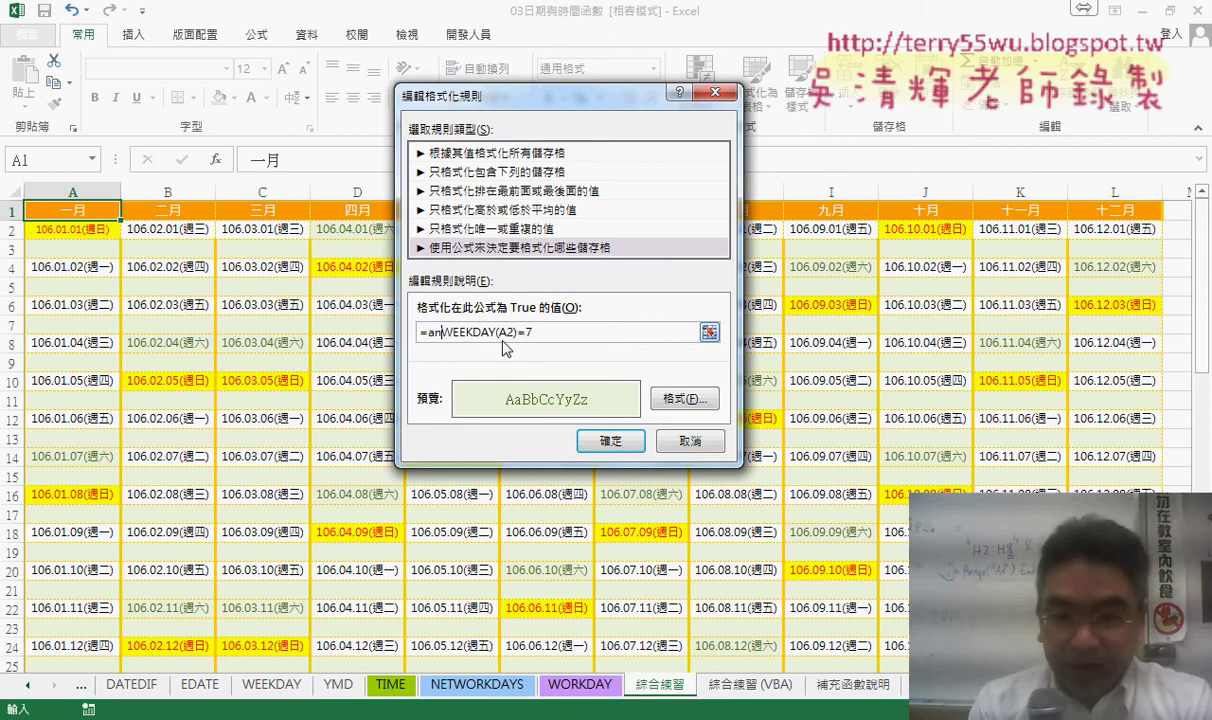
pyautogui.write('(')
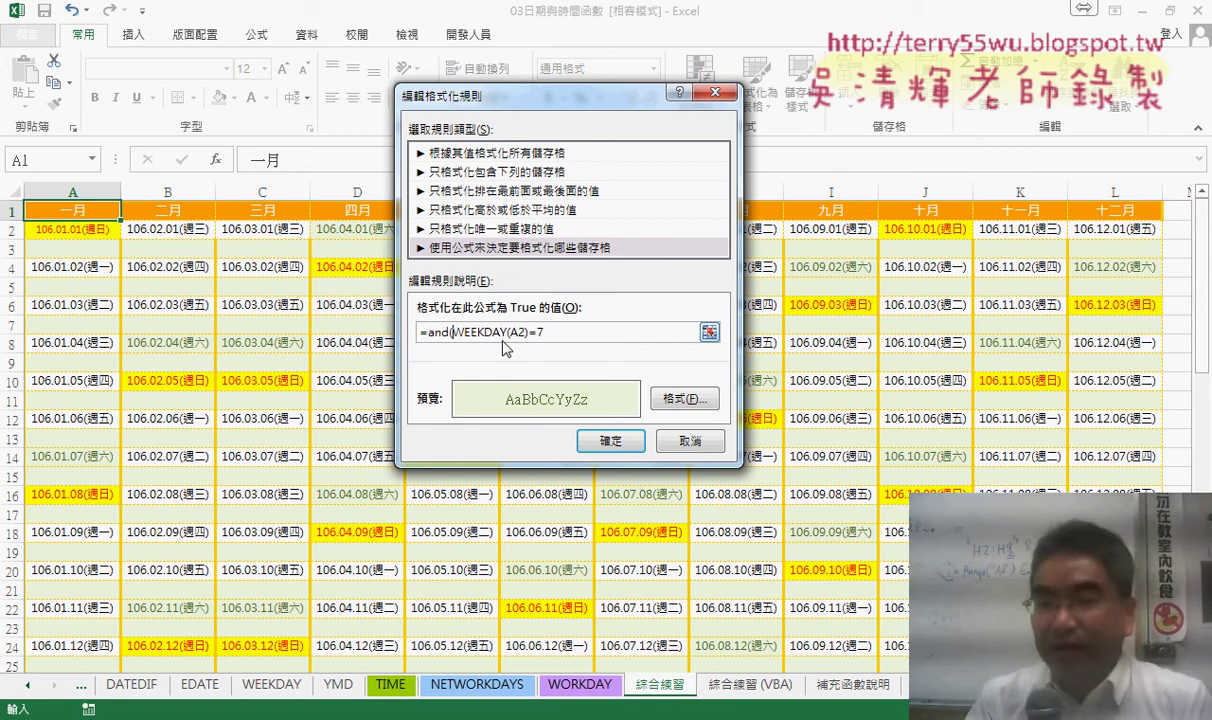
pyautogui.write(',')
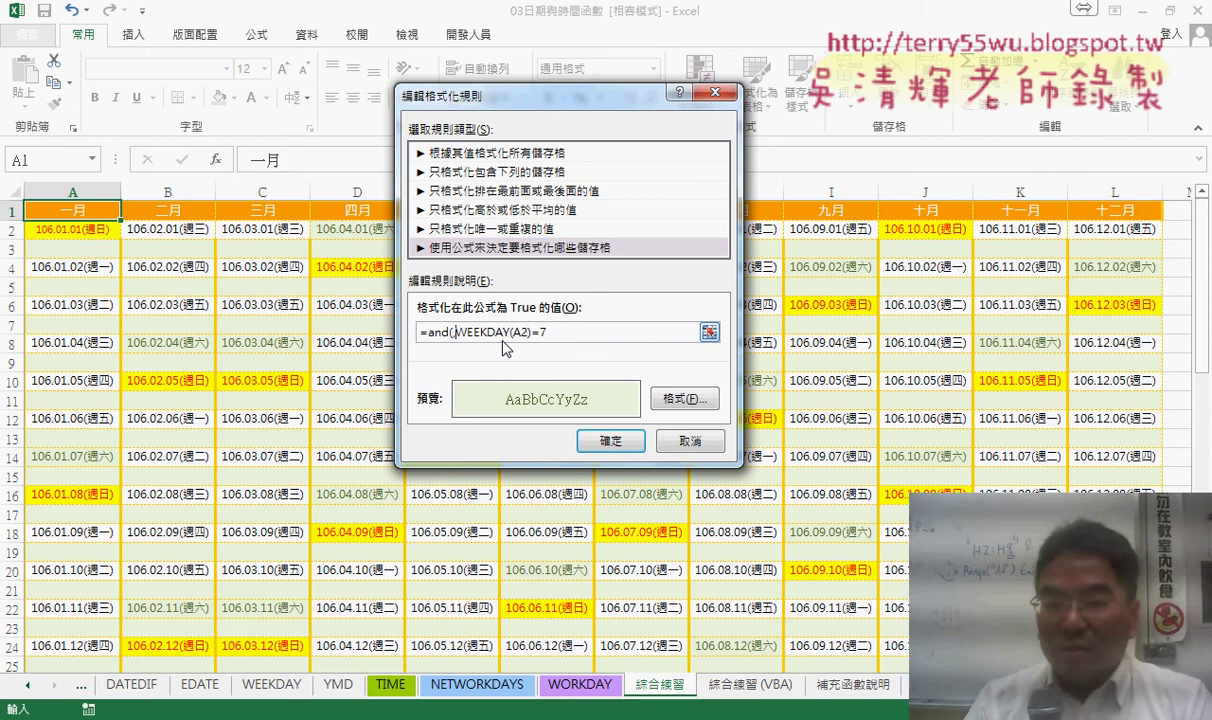
pyautogui.press('BackSpace')
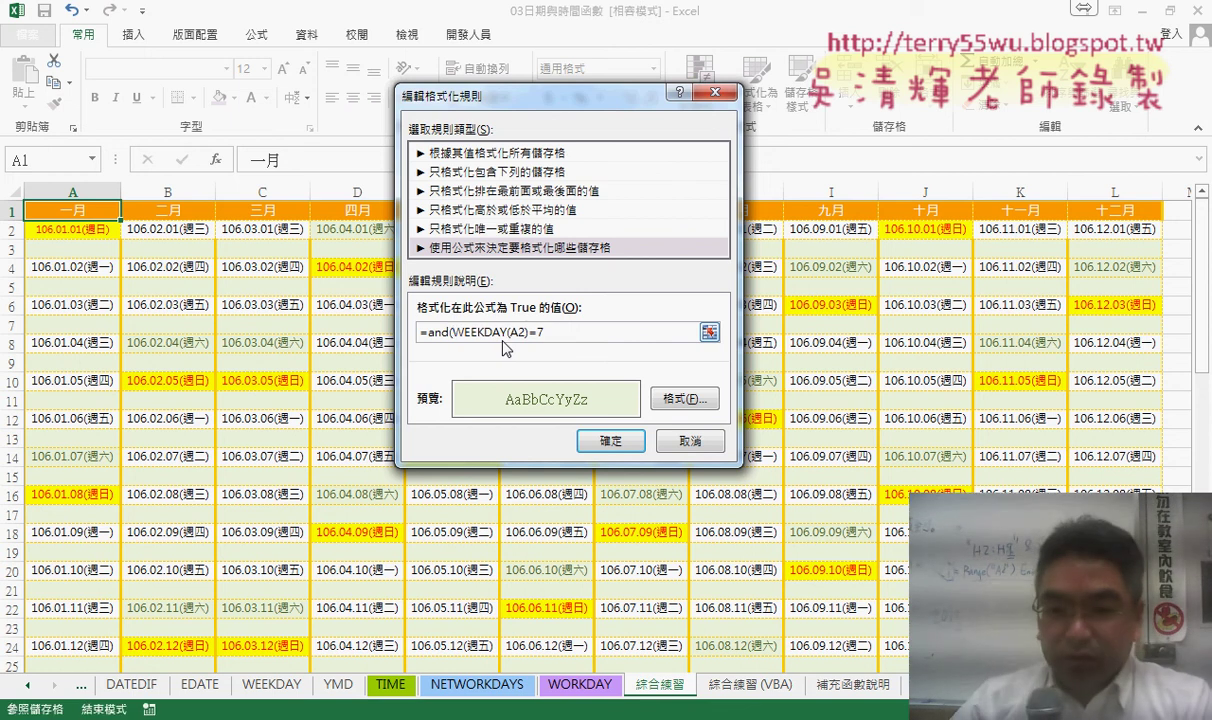
pyautogui.click(578, 337)
pyautogui.write(',')
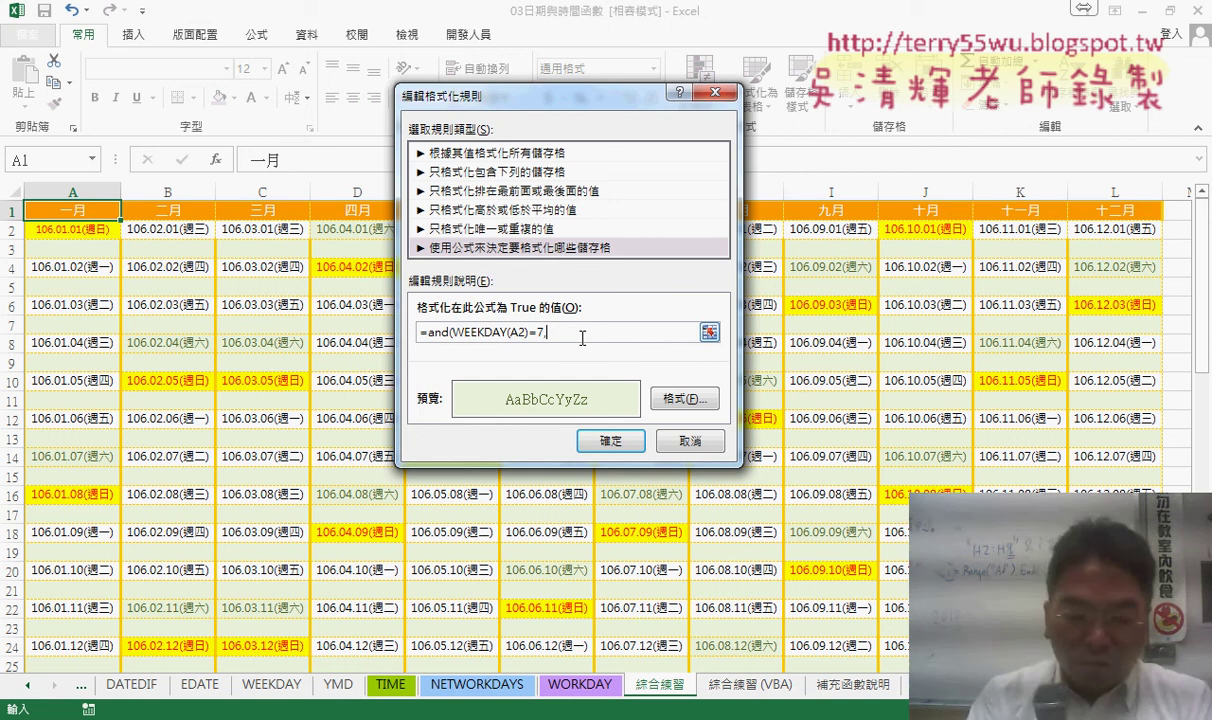
pyautogui.write('A')
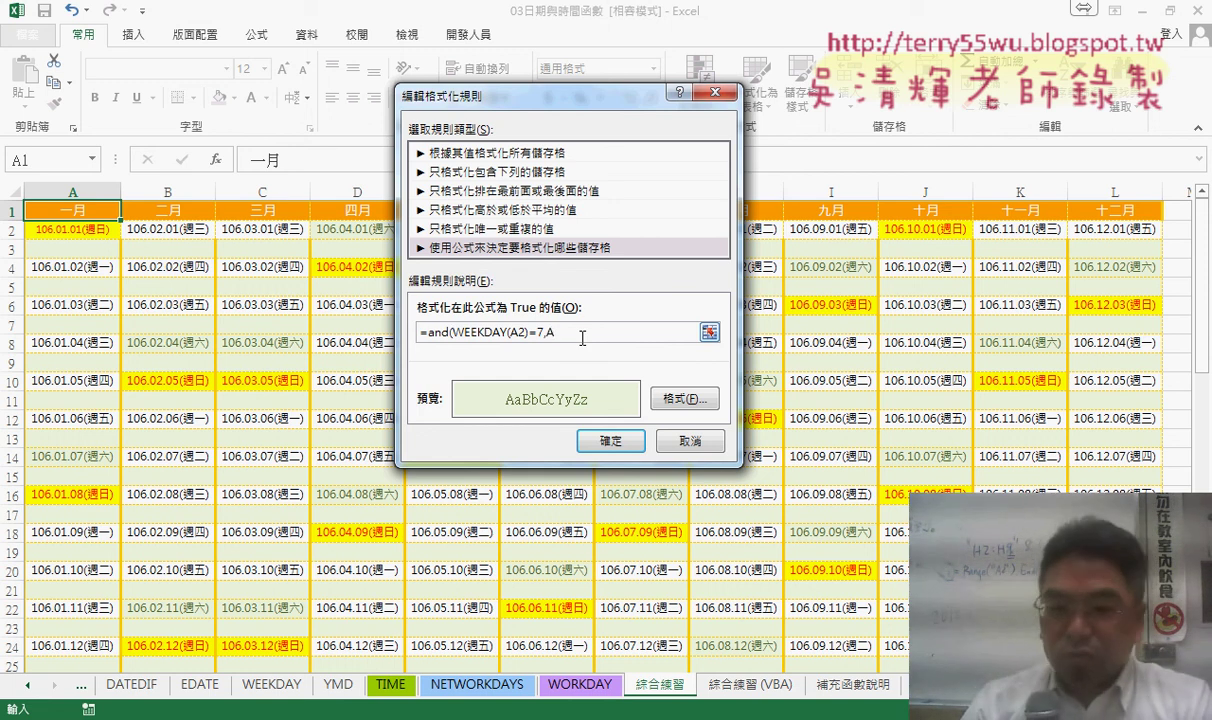
pyautogui.write('2<>')
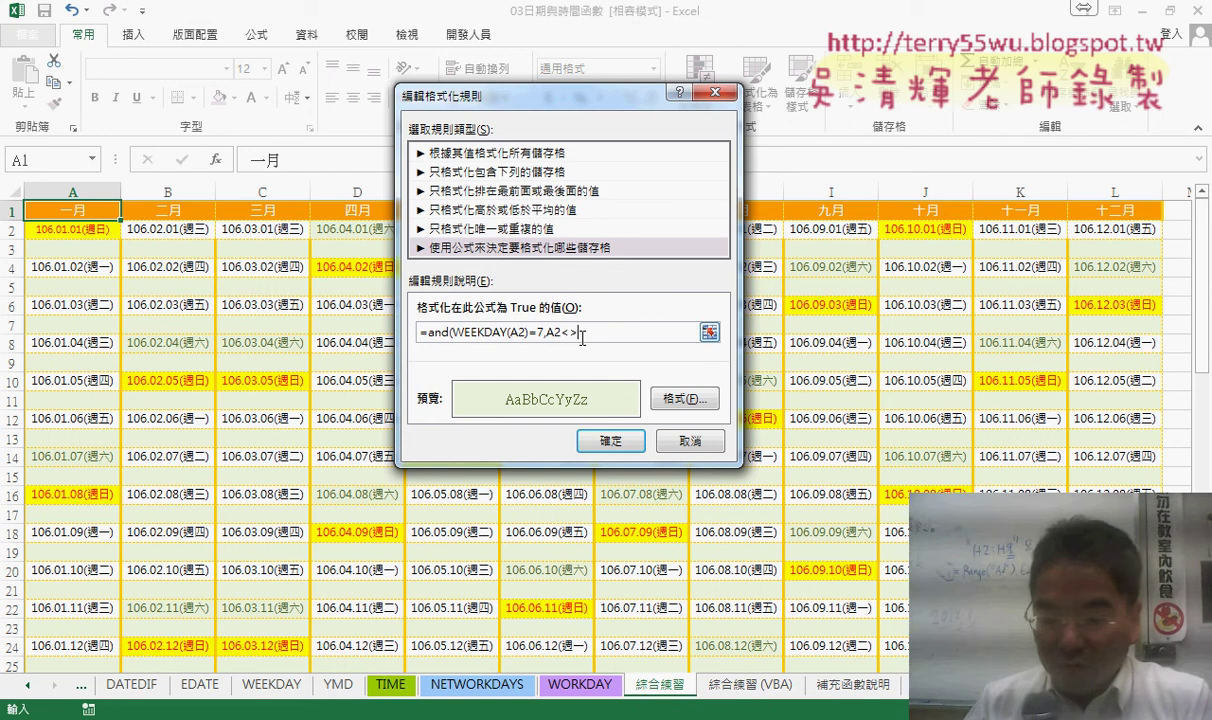
pyautogui.write('""')
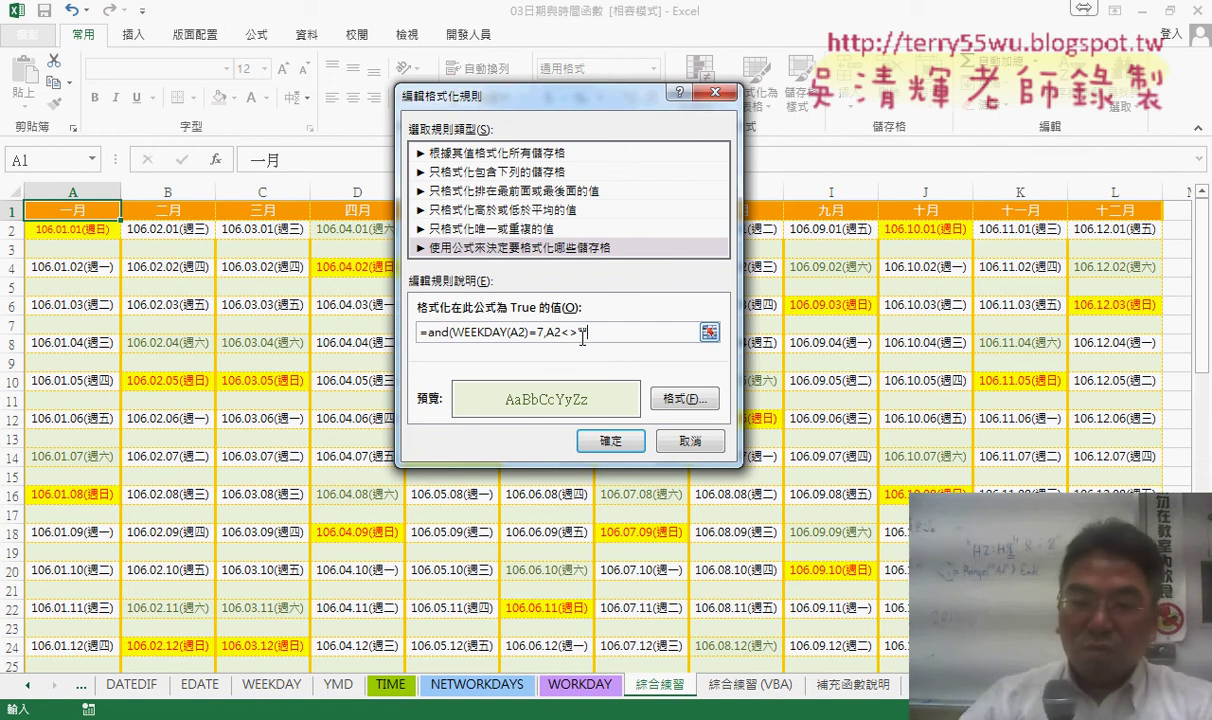
pyautogui.write(')')
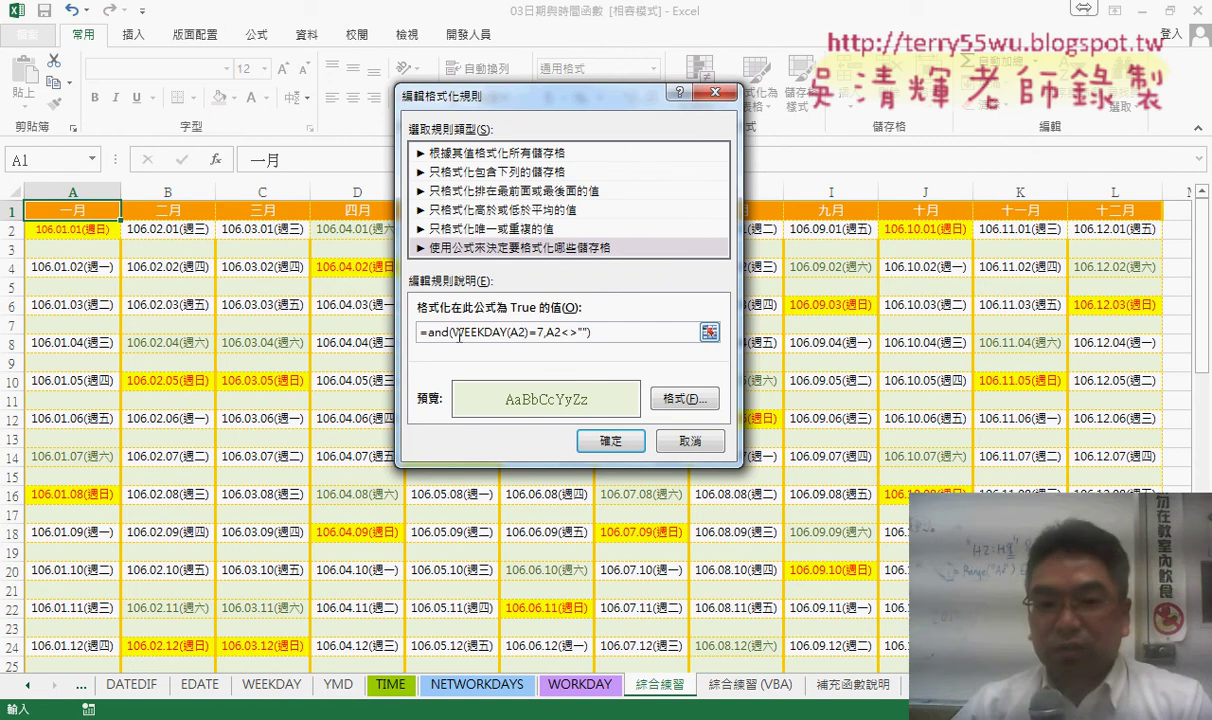
pyautogui.moveTo(459, 336); pyautogui.dragTo(591, 333)
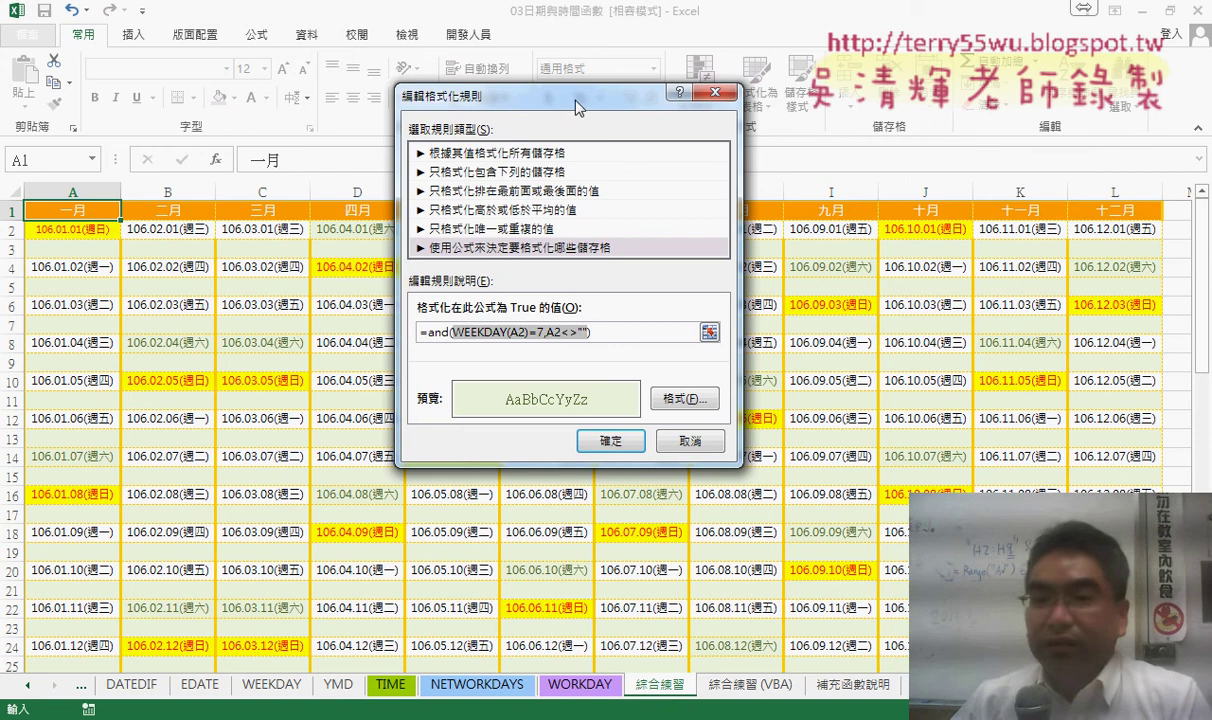
pyautogui.moveTo(577, 107); pyautogui.dragTo(697, 220)
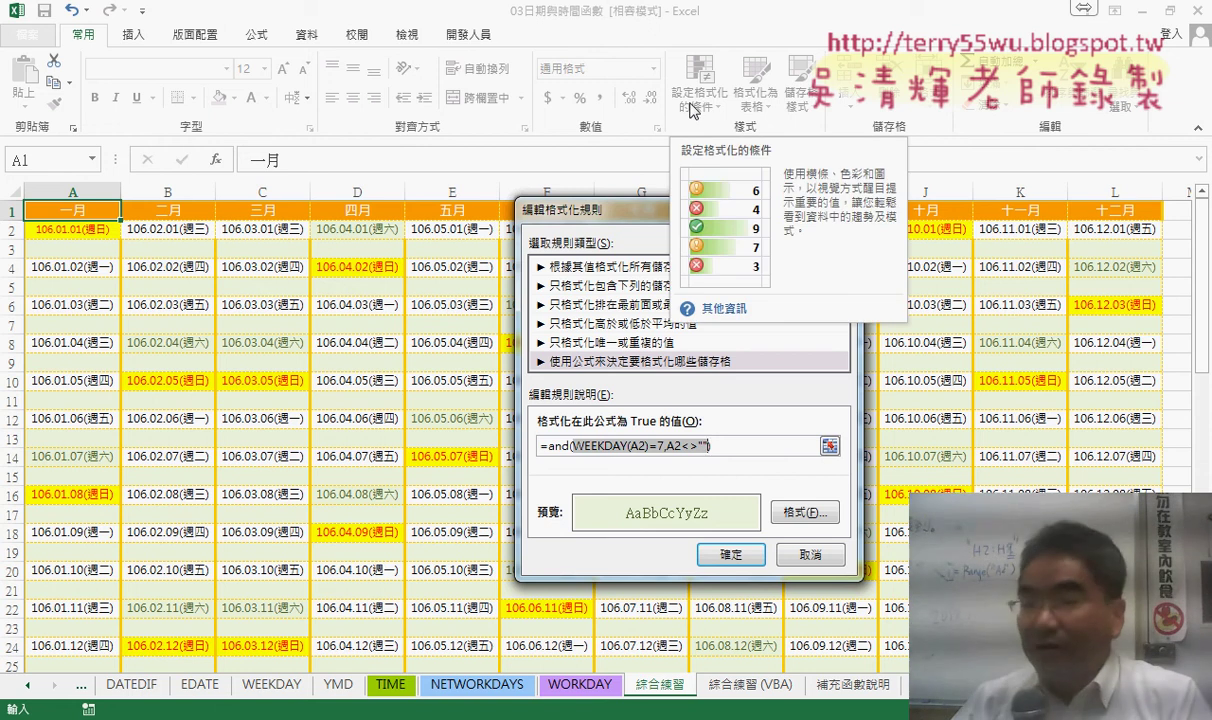
# Save the edited Saturday AND rule, apply it, and close the Rules Manager.
pyautogui.click(731, 556)
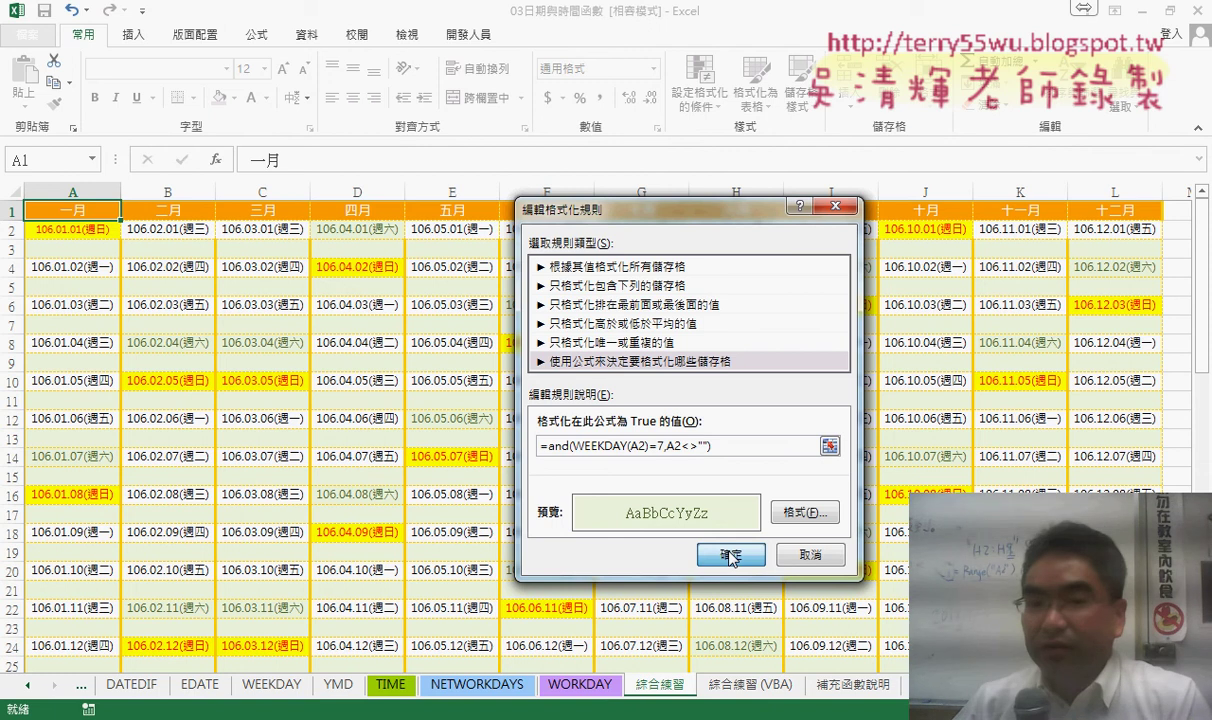
pyautogui.click(731, 558)
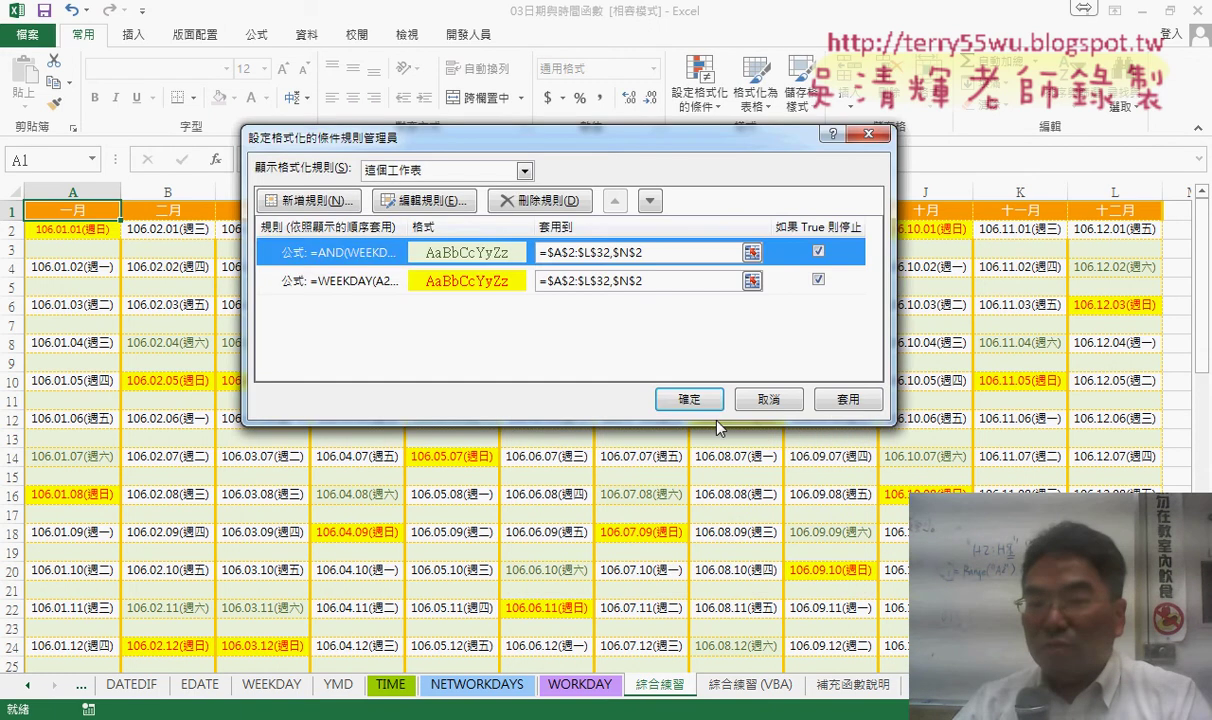
pyautogui.click(845, 400)
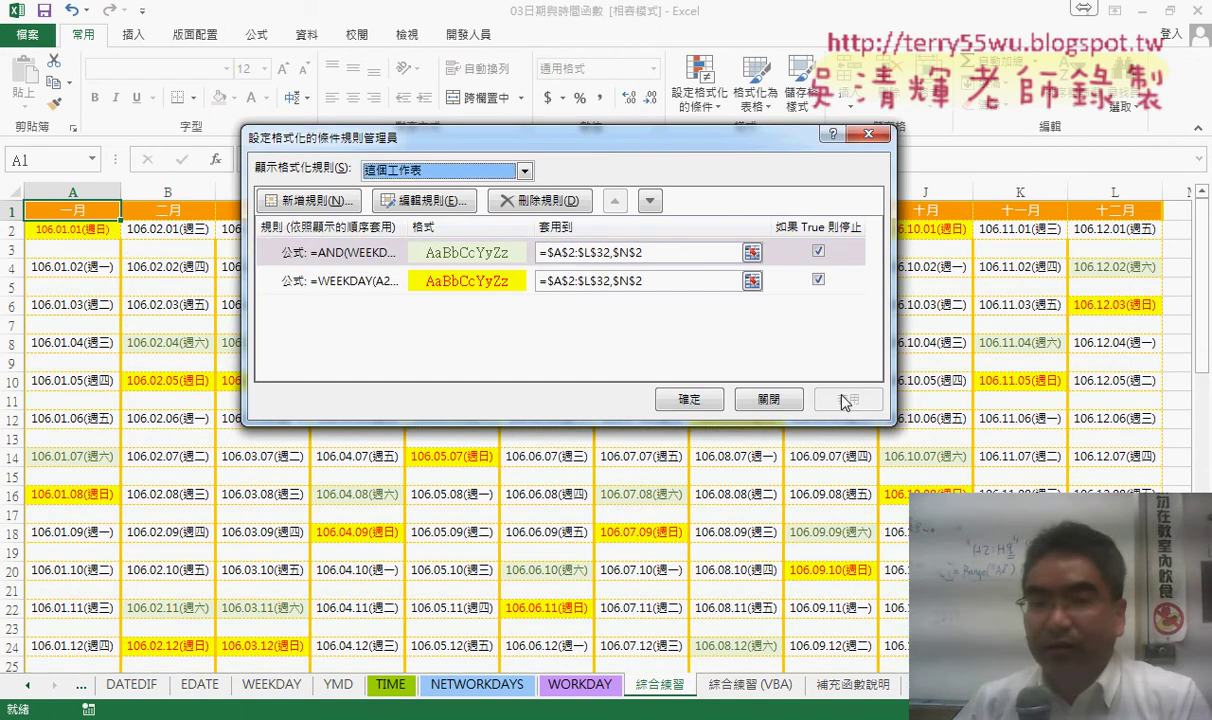
pyautogui.click(690, 399)
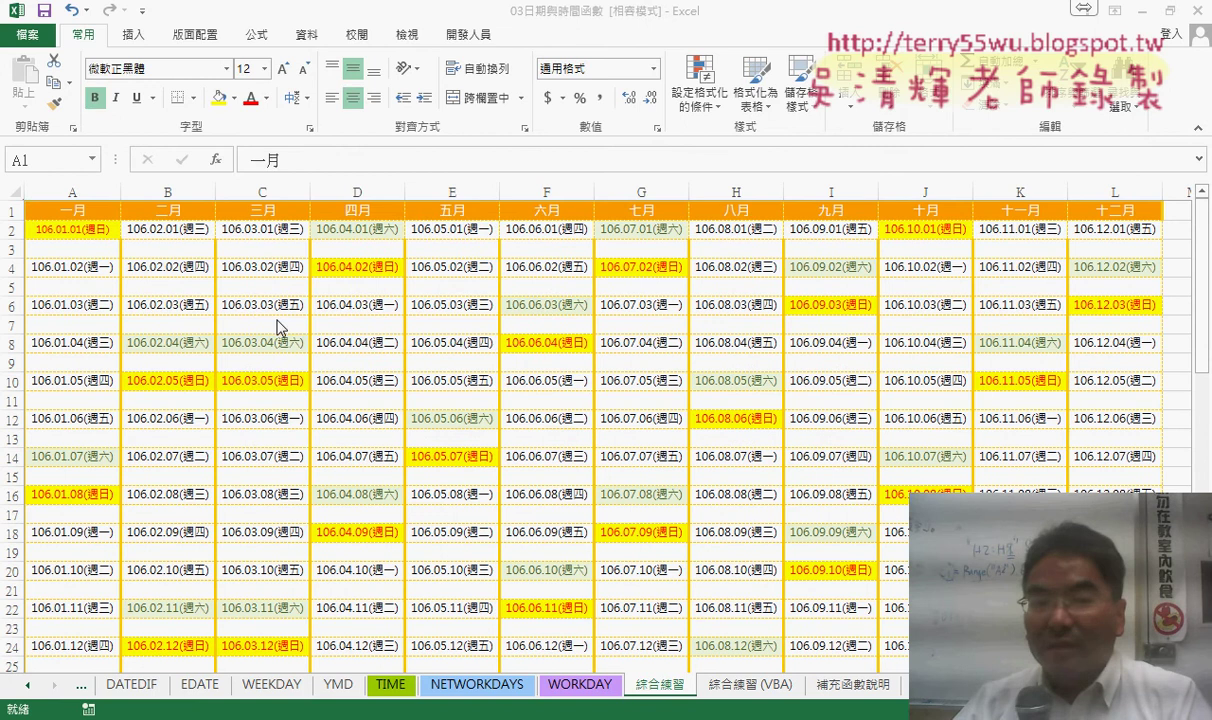
# Check that blank cells between dates, such as D3, stay uncoloured, then reopen Conditional Formatting.
pyautogui.click(87, 247)
pyautogui.click(168, 247)
pyautogui.click(242, 250)
pyautogui.click(357, 247)
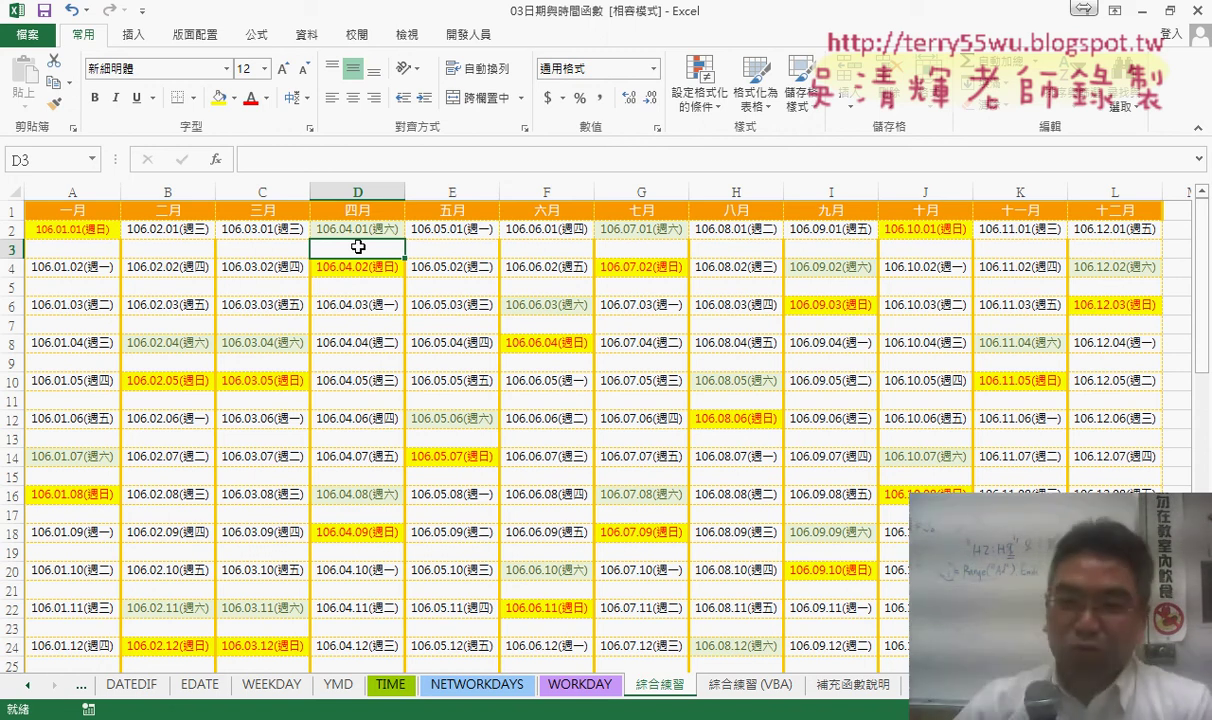
pyautogui.click(716, 113)
# Open the Saturday rule from Manage Rules and highlight its WEEKDAY(A2)=7 condition.
pyautogui.click(722, 386)
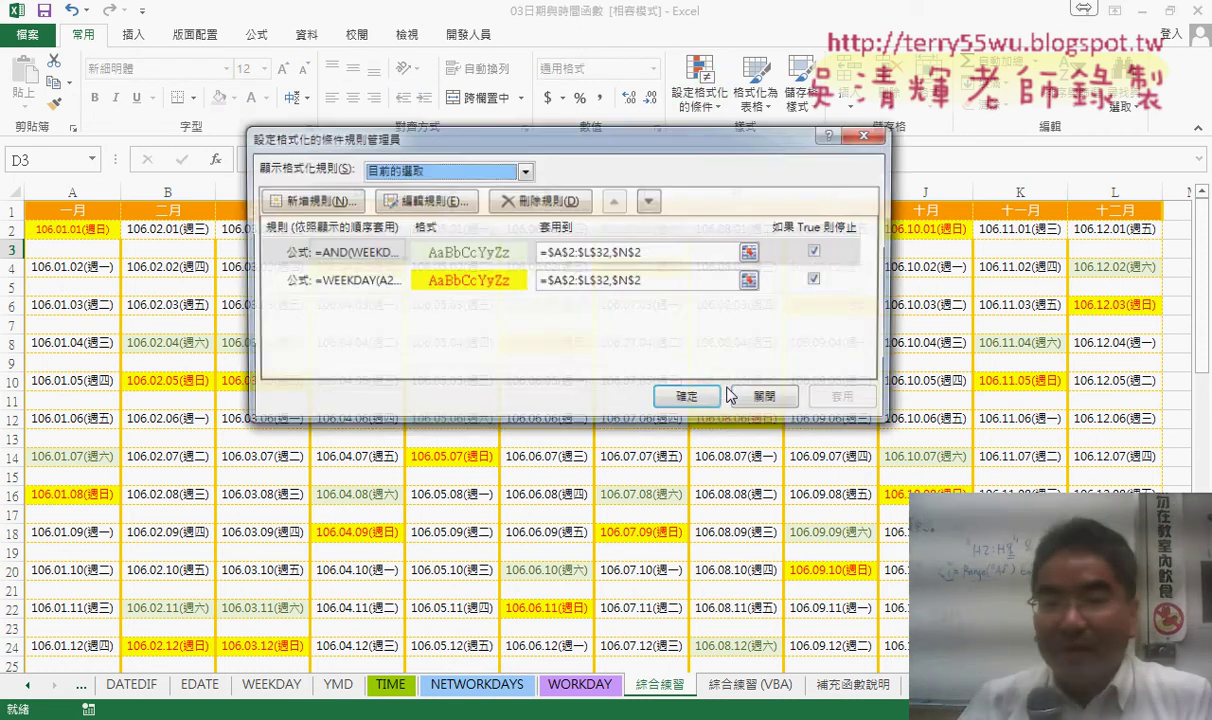
pyautogui.doubleClick(460, 250)
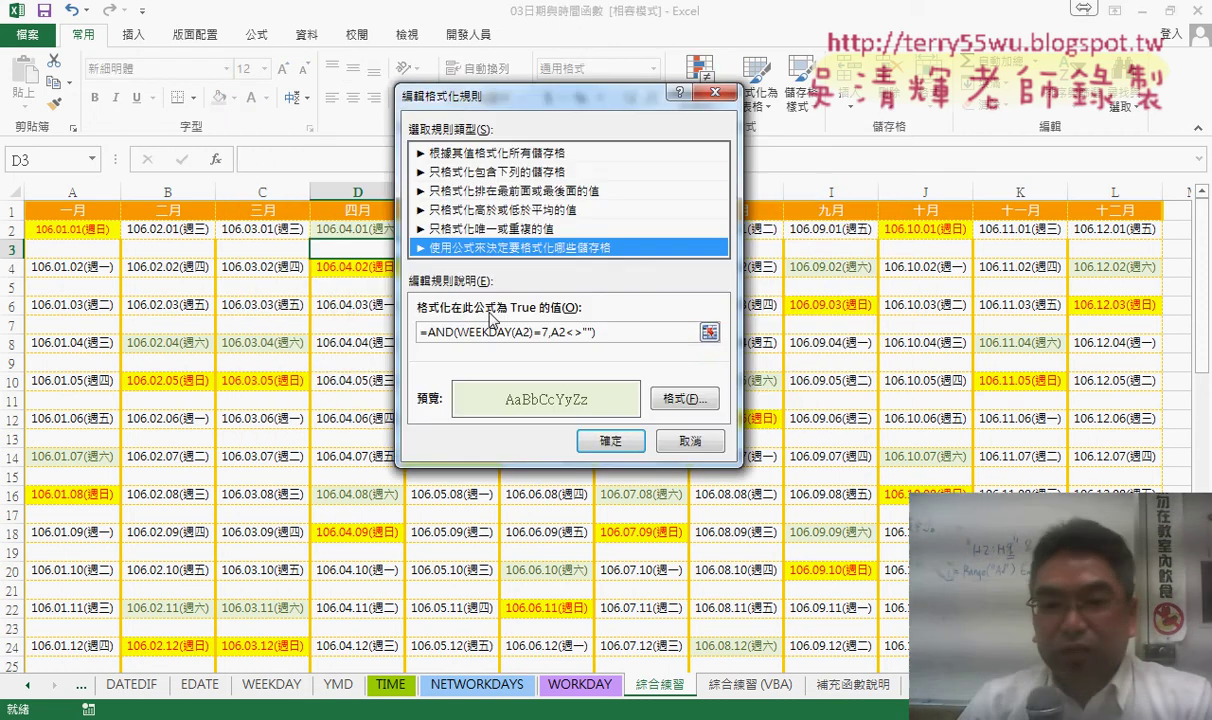
pyautogui.click(456, 333)
pyautogui.moveTo(455, 333); pyautogui.dragTo(548, 336)
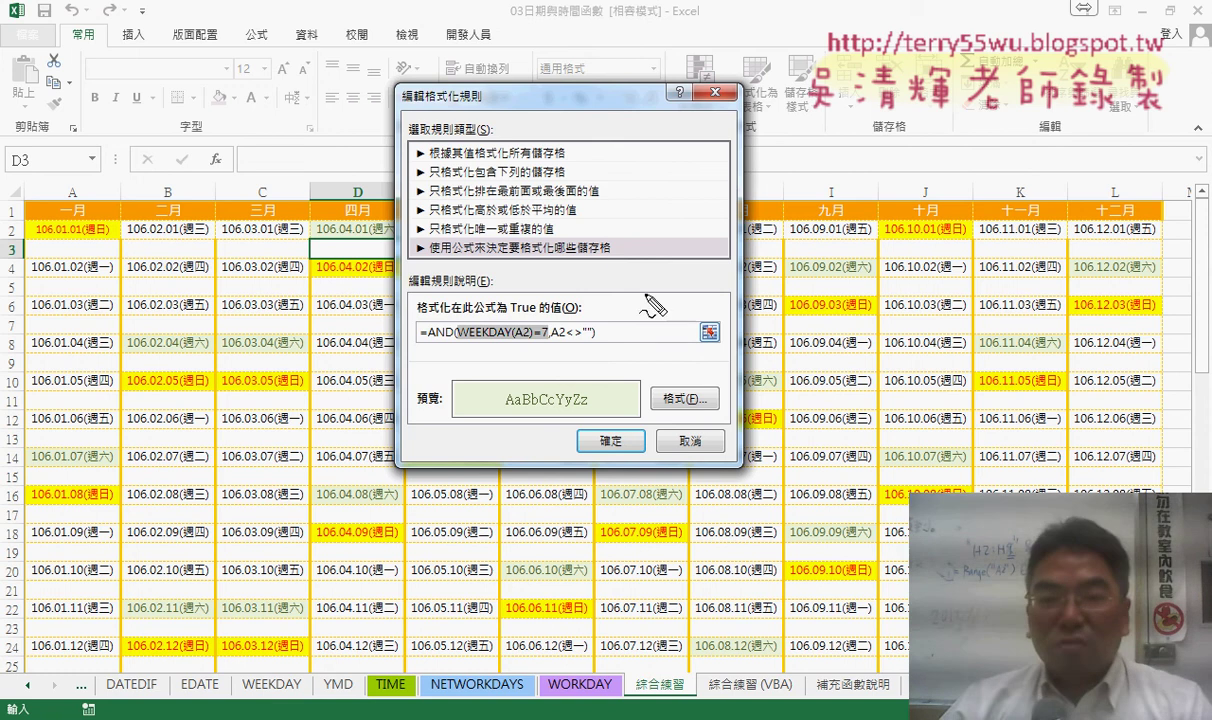
# Mark up the formula-based rule type for emphasis, then cancel the rule editor unchanged.
pyautogui.moveTo(607, 261)
pyautogui.mouseDown()
pyautogui.moveTo(432, 262)
pyautogui.moveTo(598, 256)
pyautogui.mouseUp()
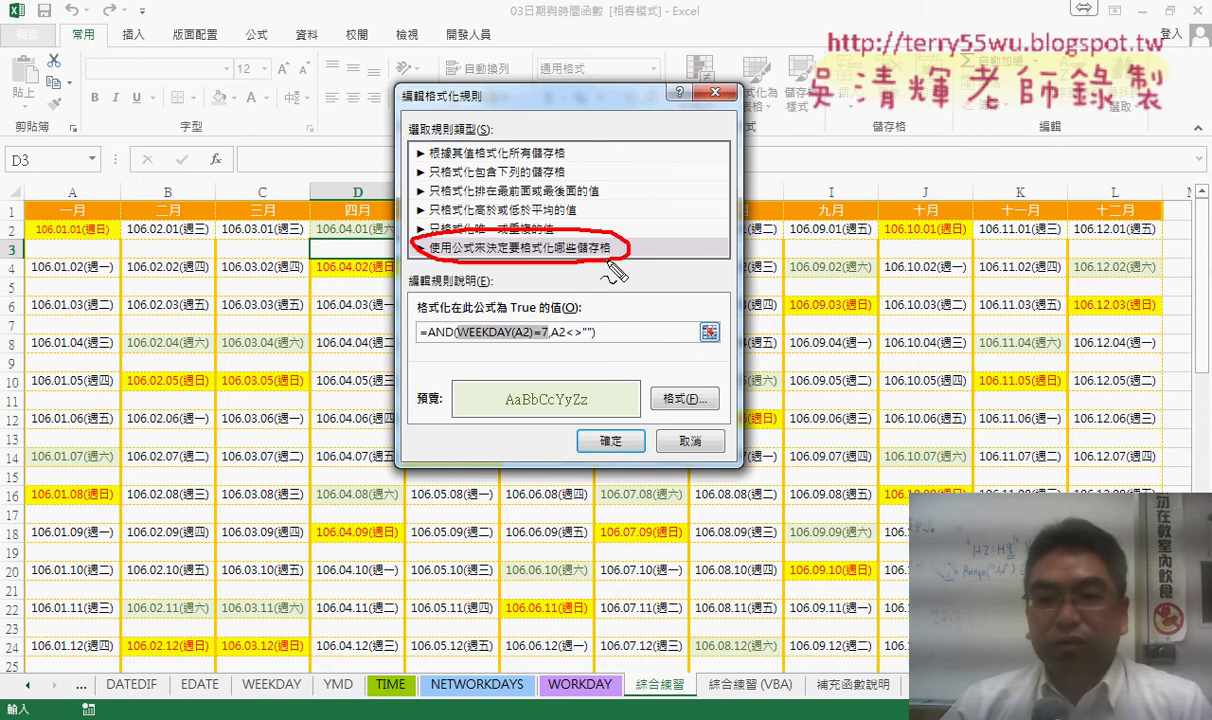
pyautogui.moveTo(752, 208); pyautogui.dragTo(596, 245)
pyautogui.moveTo(644, 207); pyautogui.dragTo(627, 258)
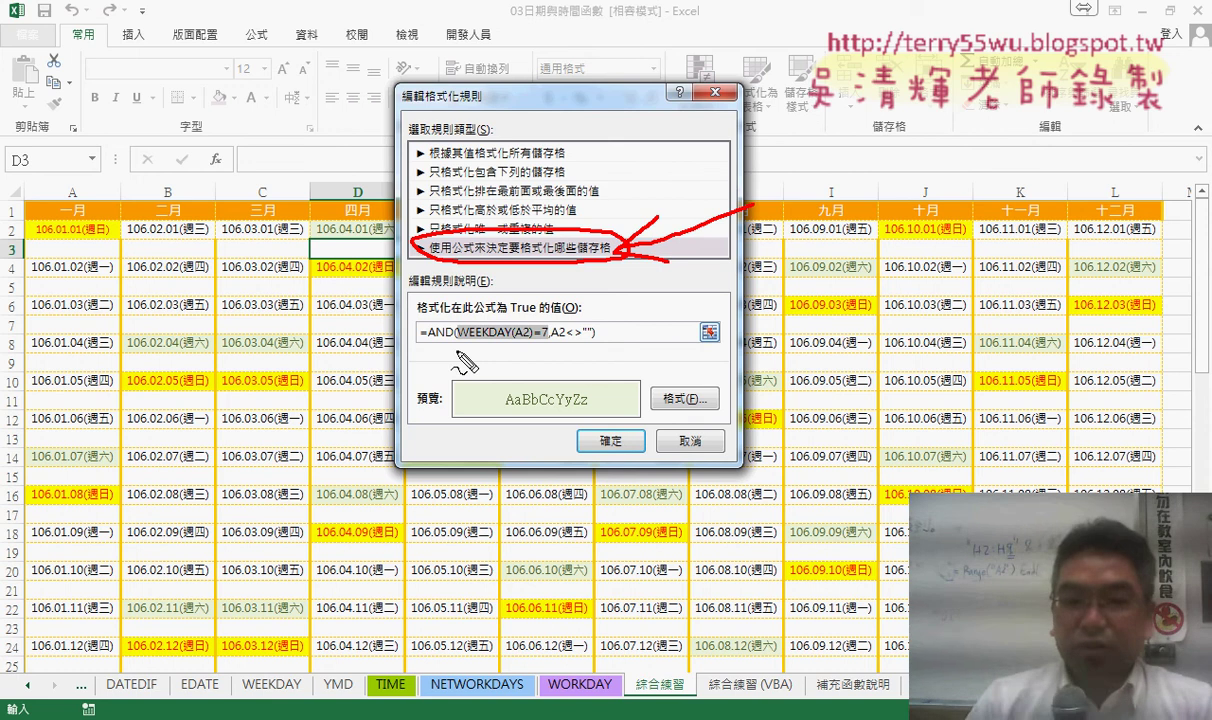
pyautogui.press('Escape')
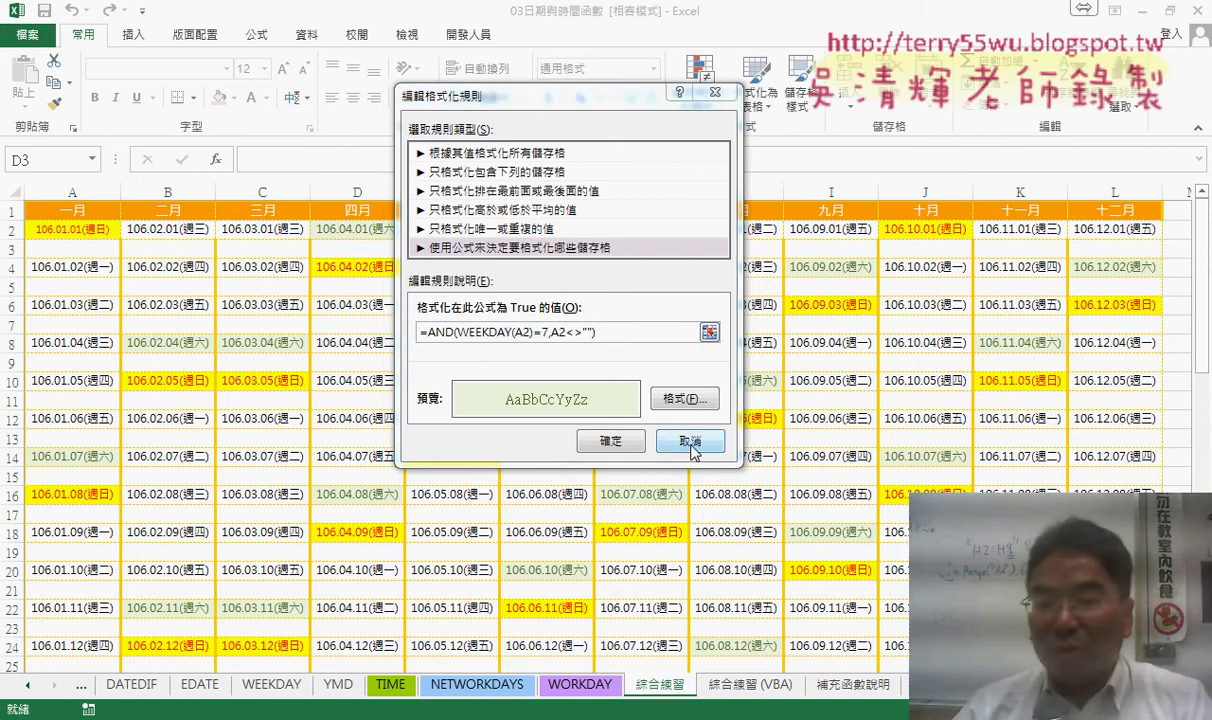
pyautogui.click(691, 444)
pyautogui.click(689, 399)
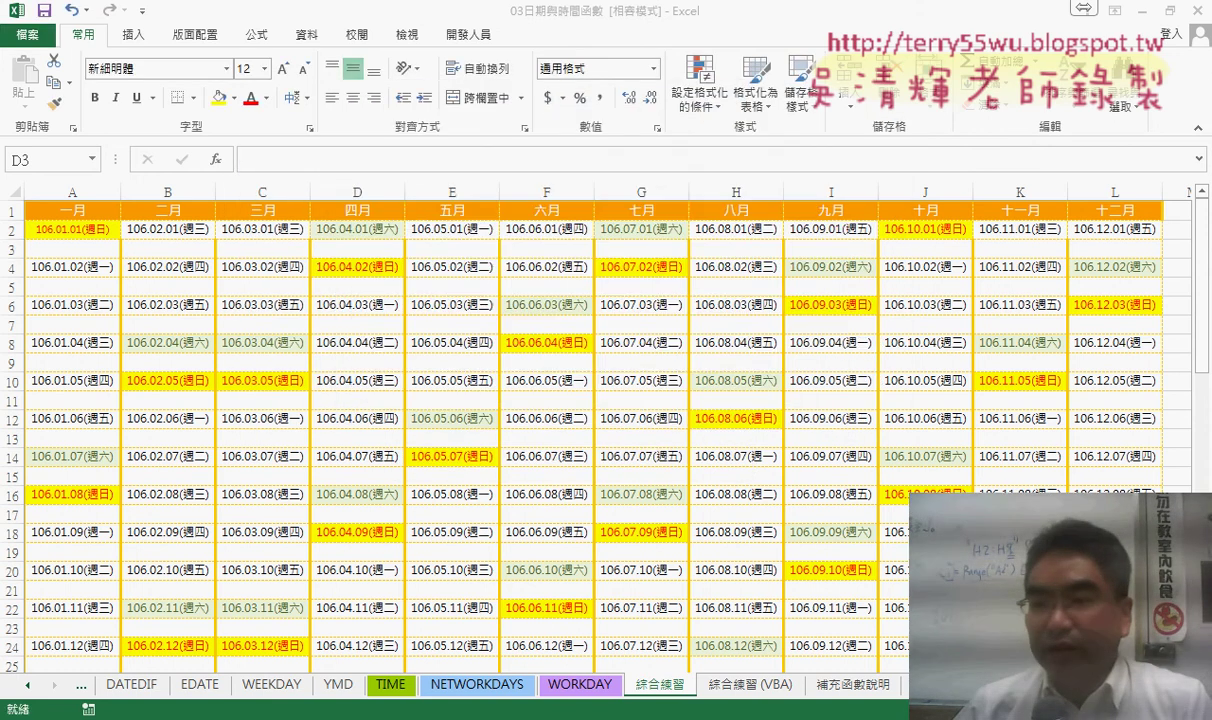
pyautogui.hscroll(1, 570, 420)
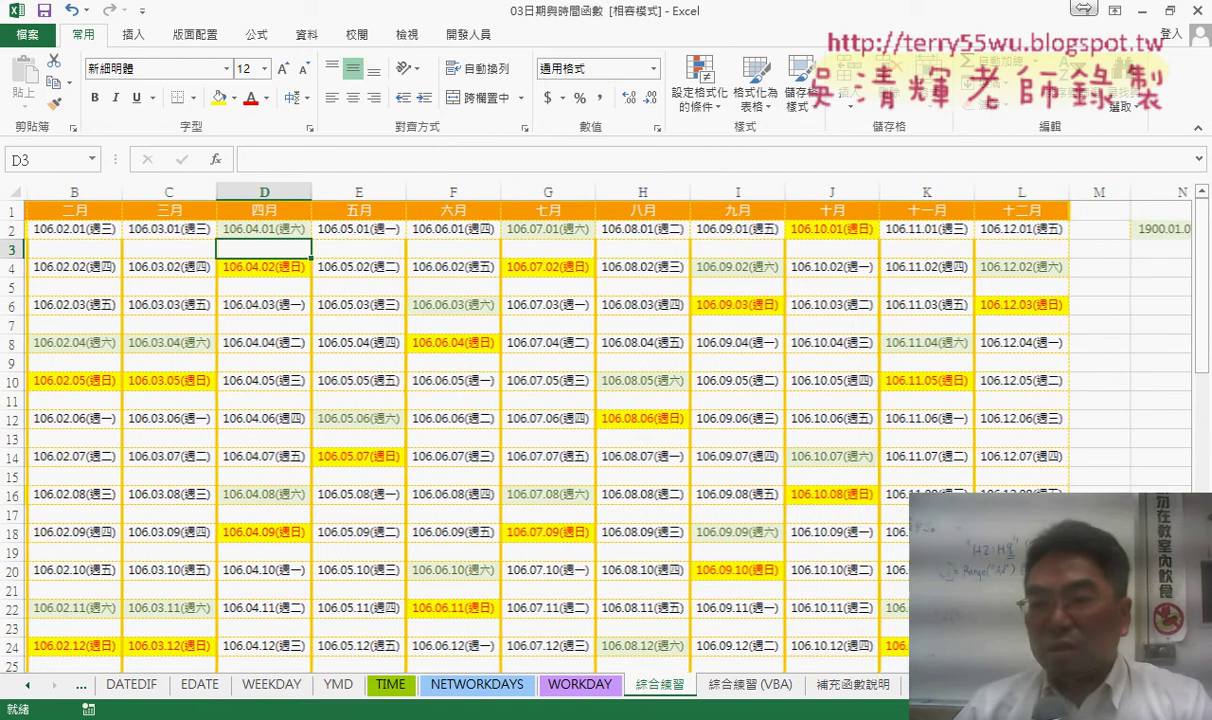
pyautogui.hscroll(1, 570, 420)
pyautogui.hscroll(1, 570, 420)
pyautogui.hscroll(1, 901, 268)
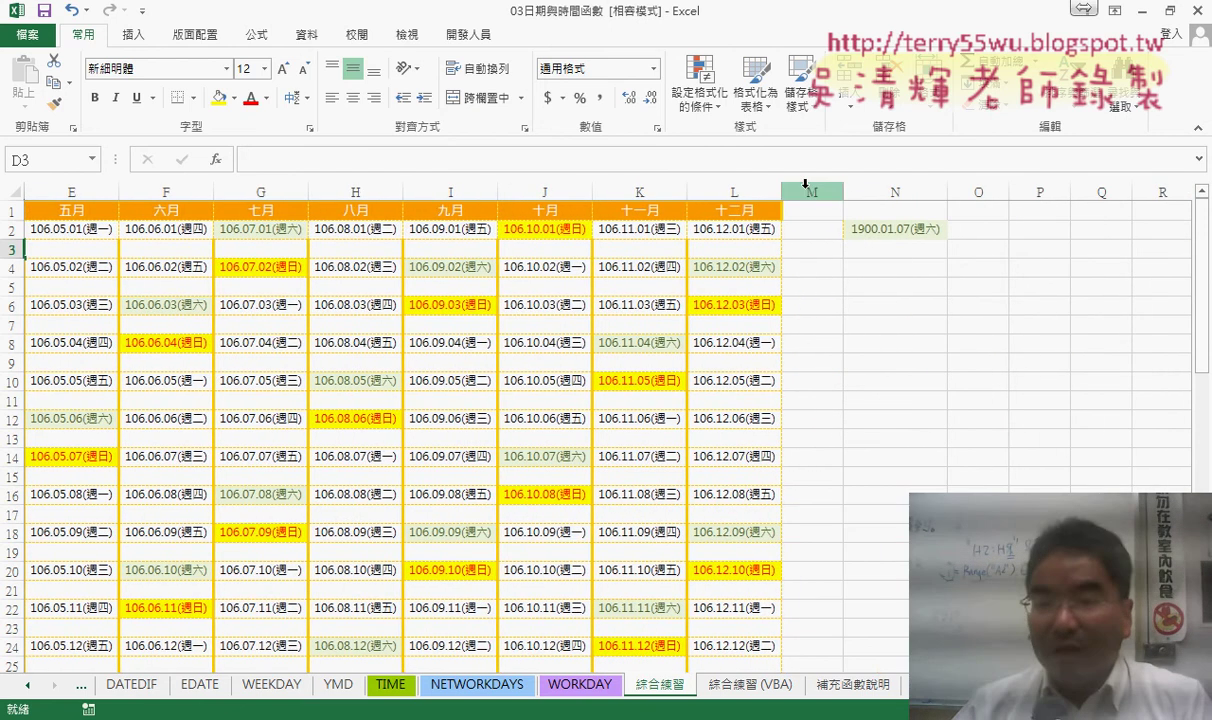
pyautogui.hscroll(-2, 327, 443)
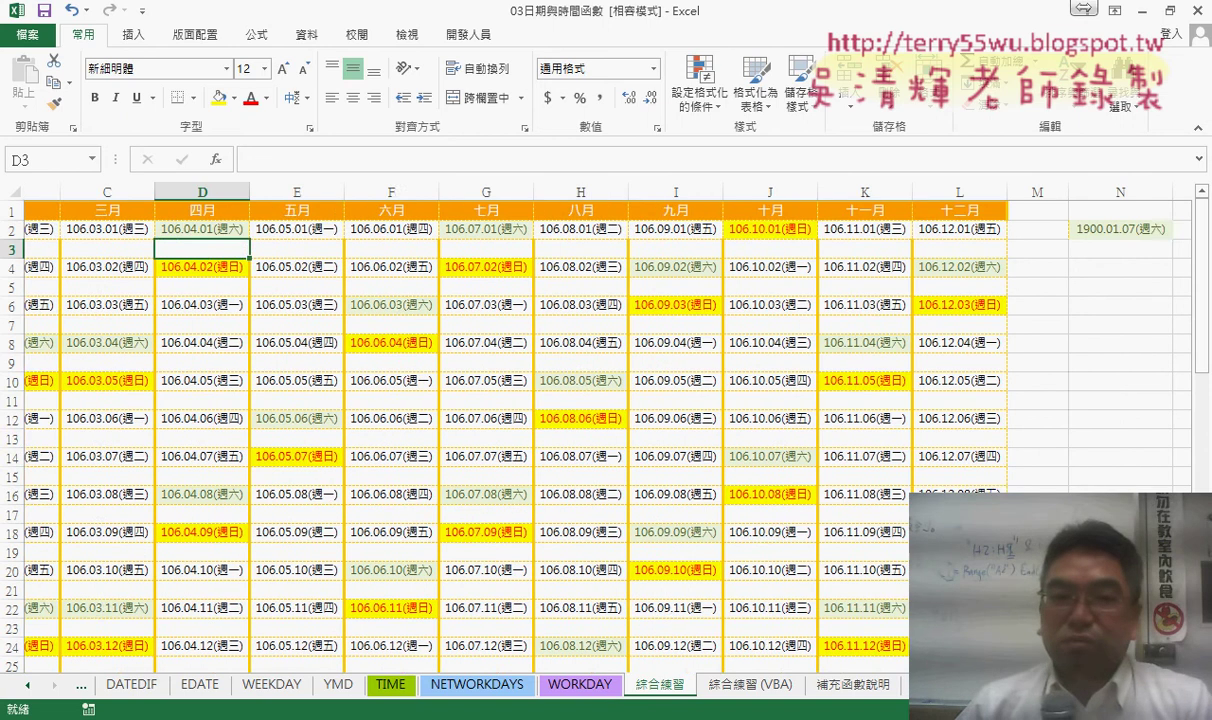
pyautogui.hscroll(-2, 327, 443)
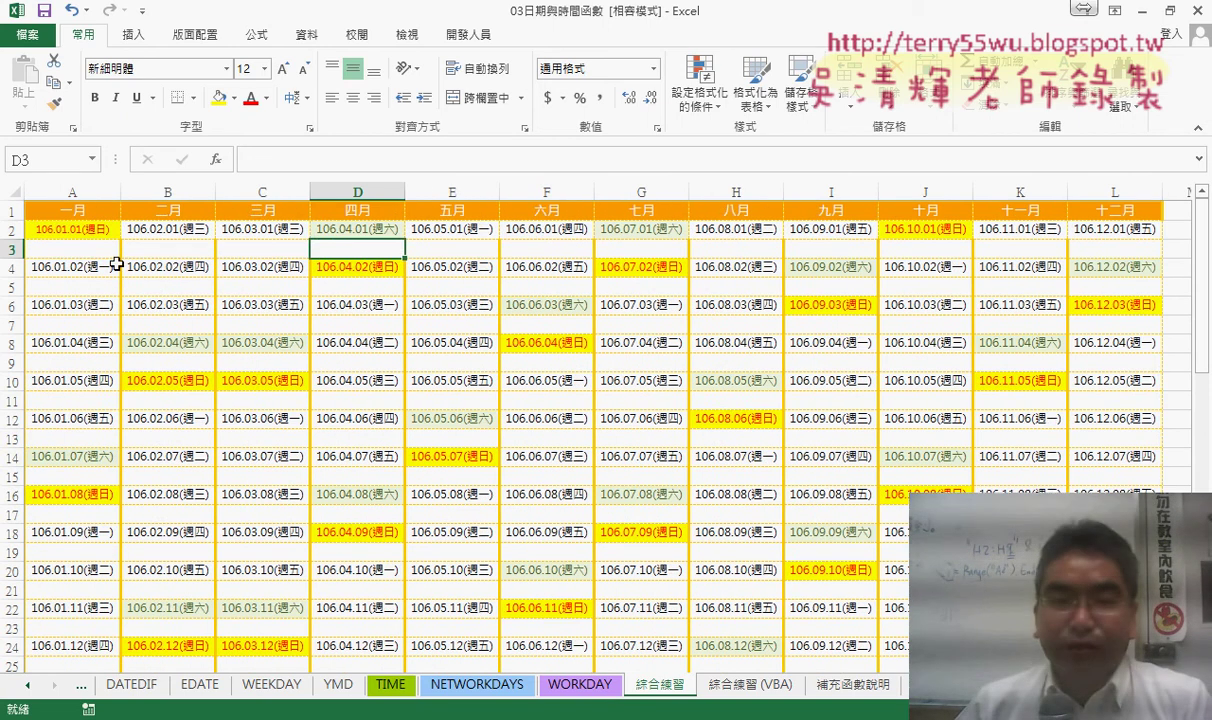
pyautogui.click(12, 249)
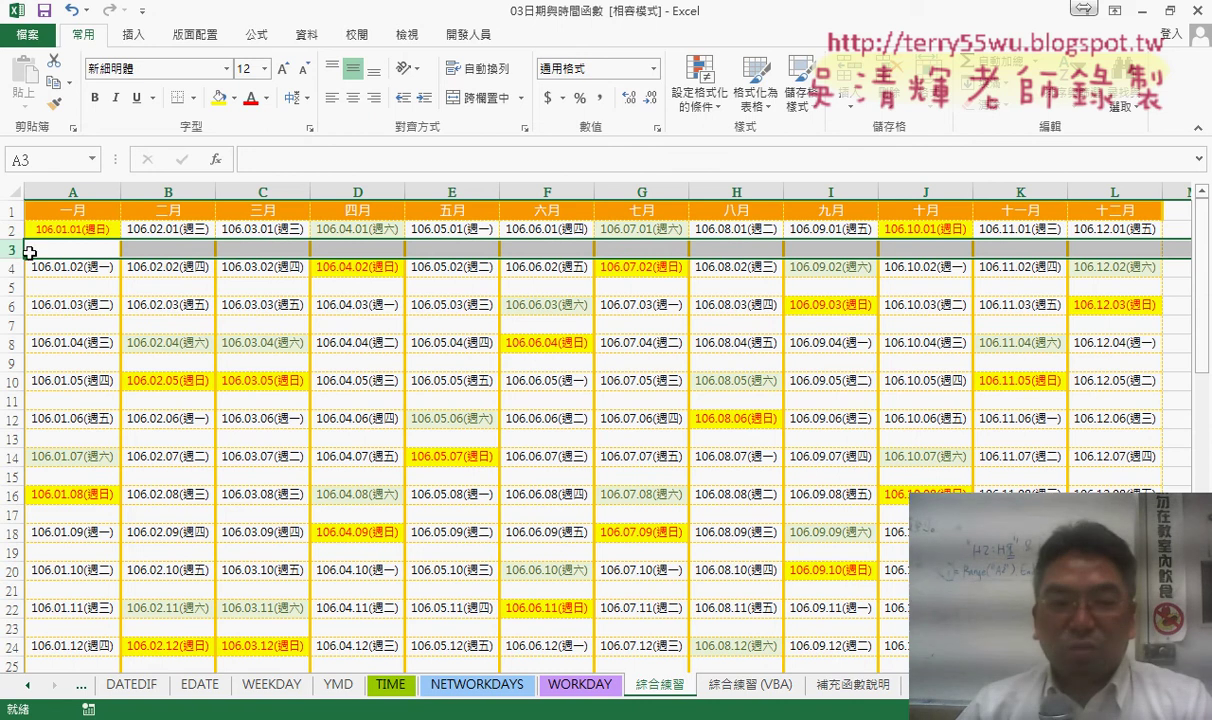
pyautogui.rightClick(79, 246)
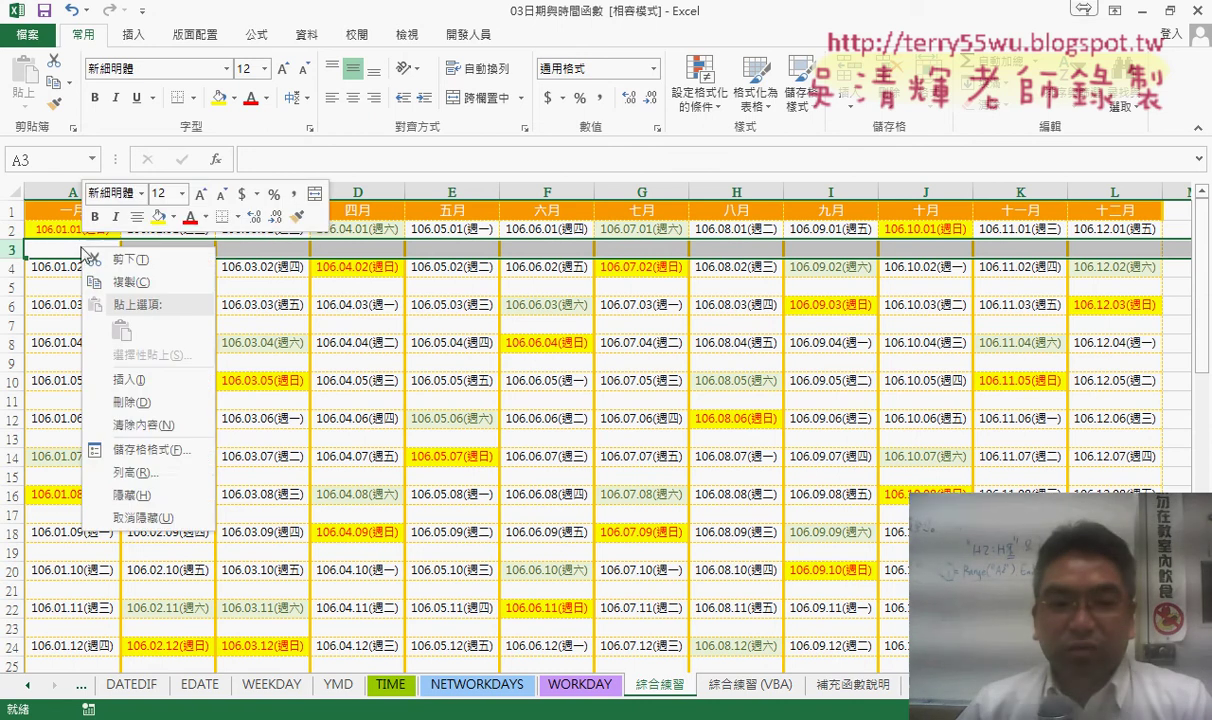
pyautogui.click(145, 473)
pyautogui.write('50')
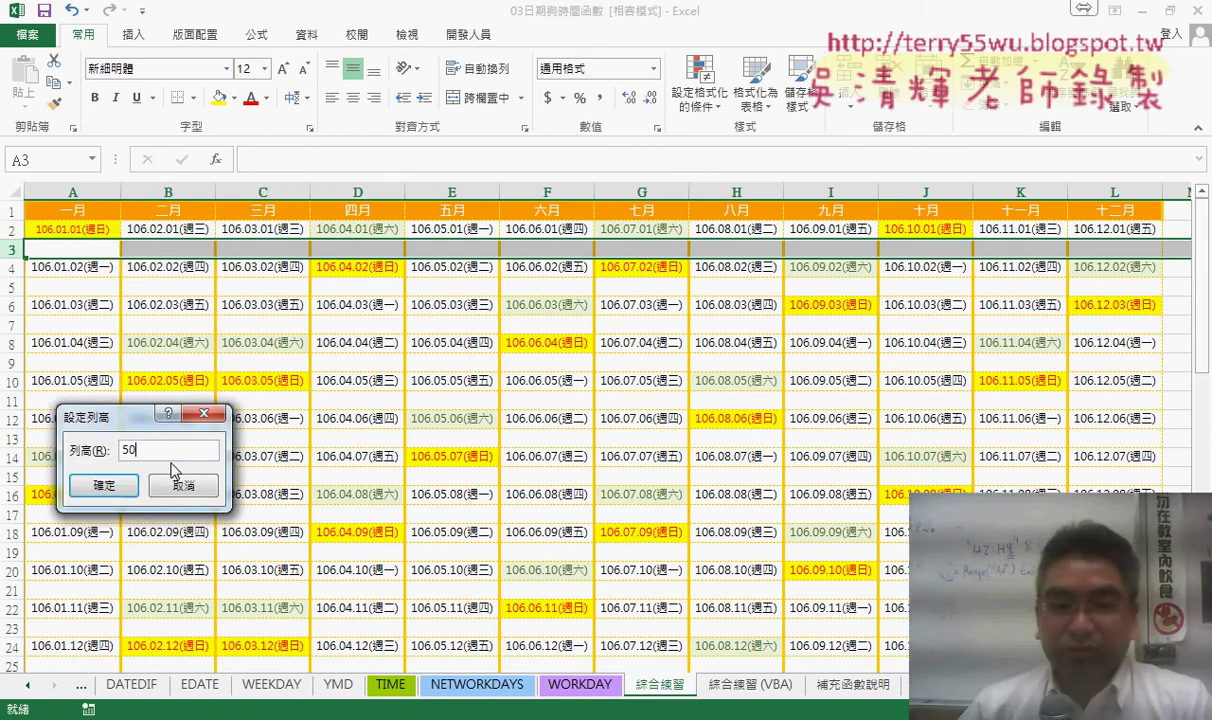
pyautogui.press('Return')
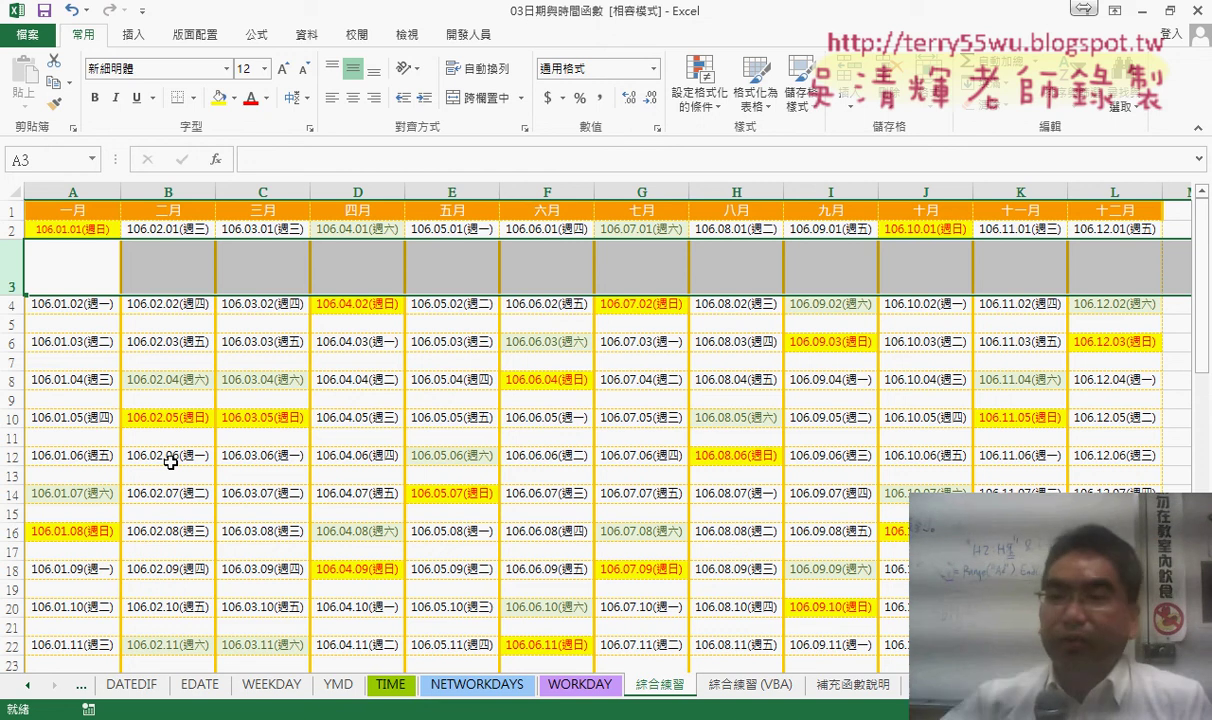
pyautogui.hotkey('ctrl', 'z')
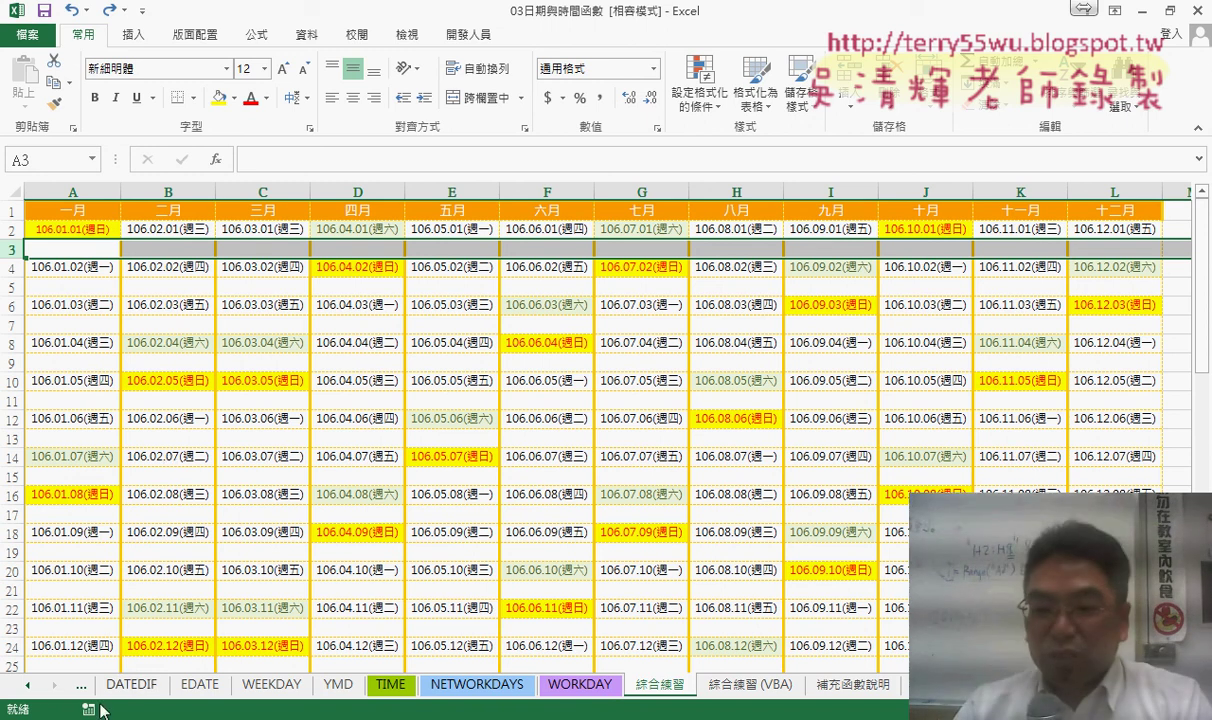
# On the 綜合練習 (VBA) sheet, open the Saturday rule from Manage Rules for editing.
pyautogui.click(748, 685)
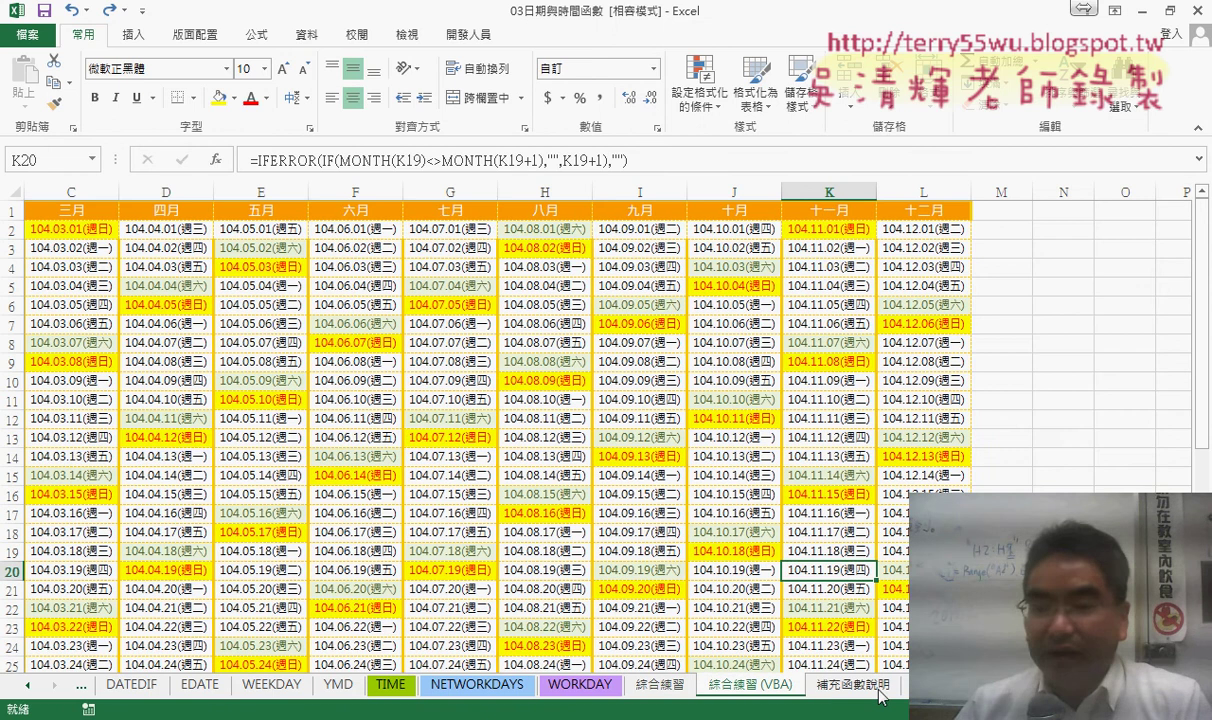
pyautogui.hscroll(-2, 860, 615)
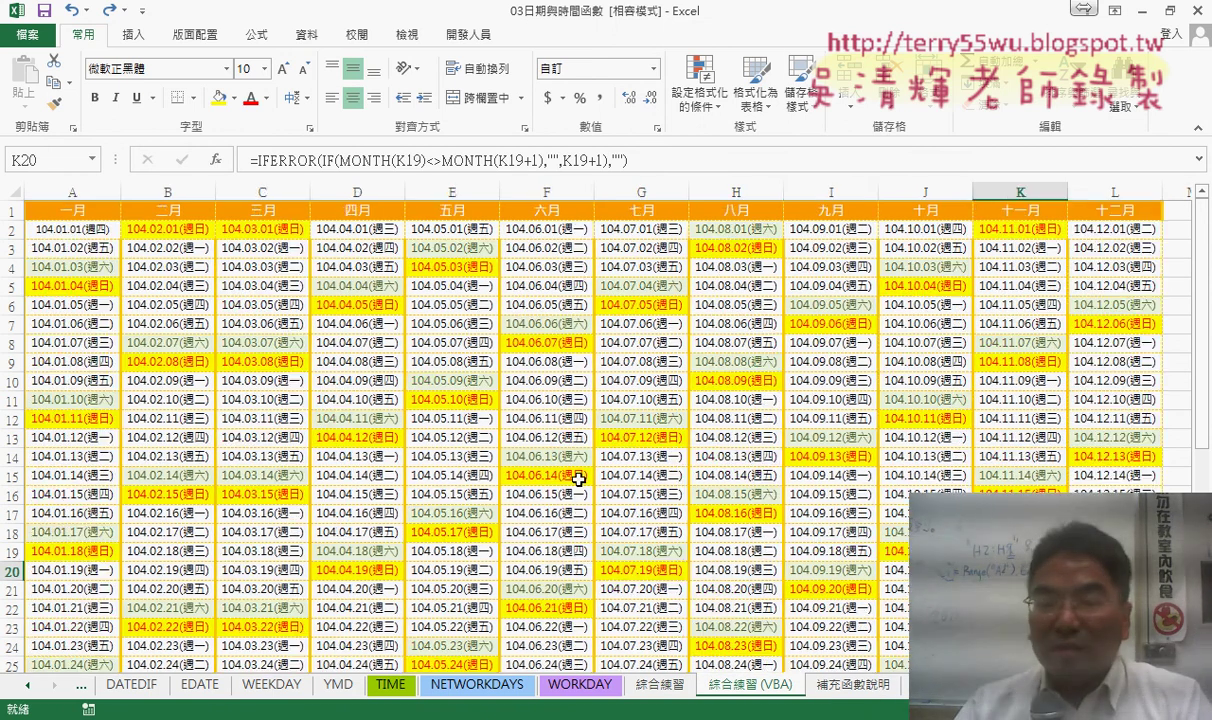
pyautogui.click(707, 100)
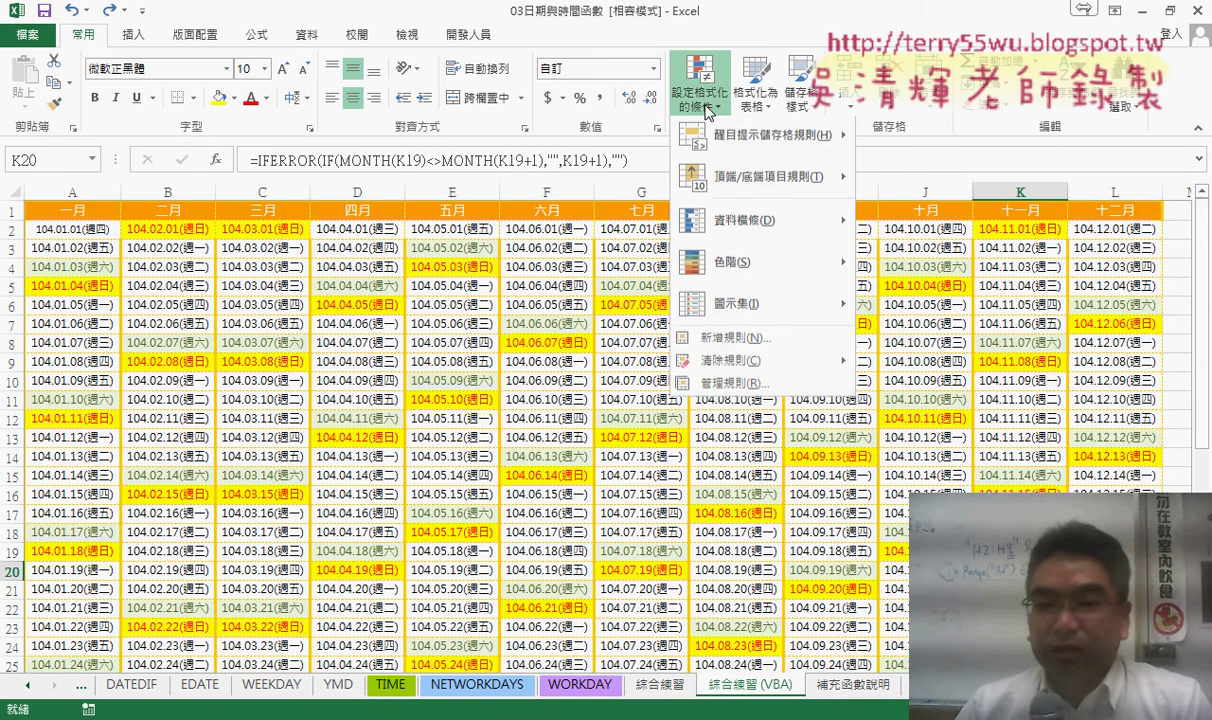
pyautogui.click(729, 389)
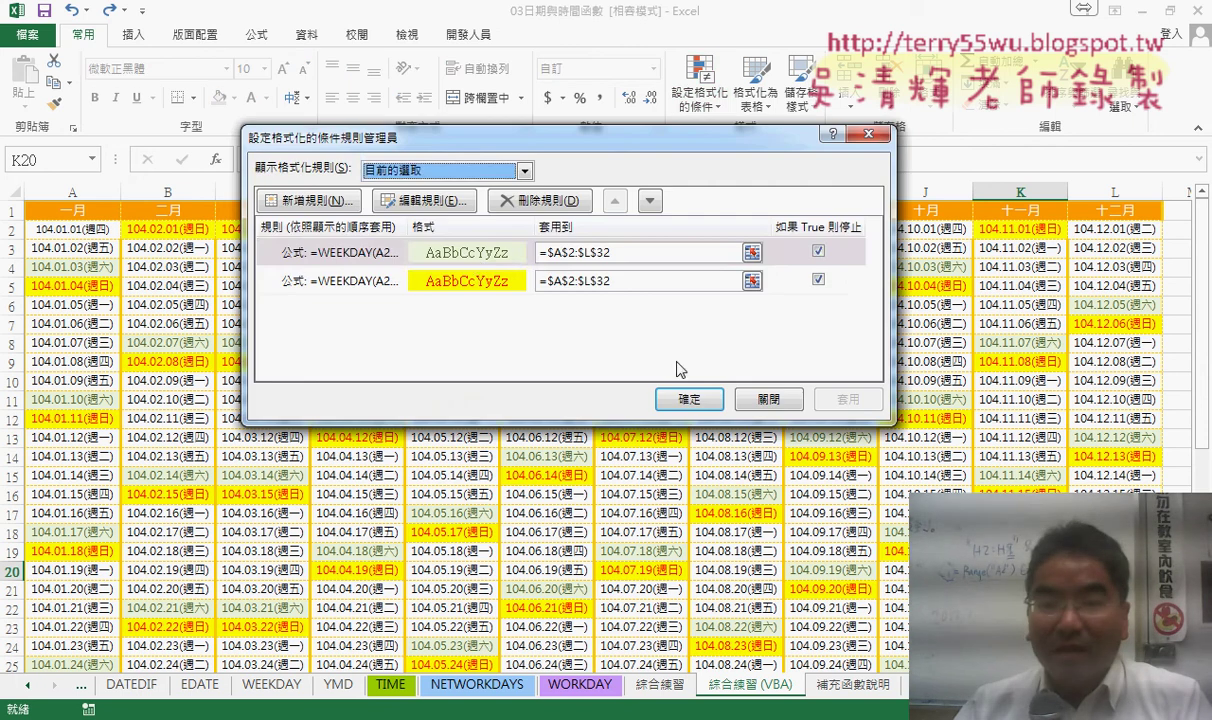
pyautogui.doubleClick(478, 260)
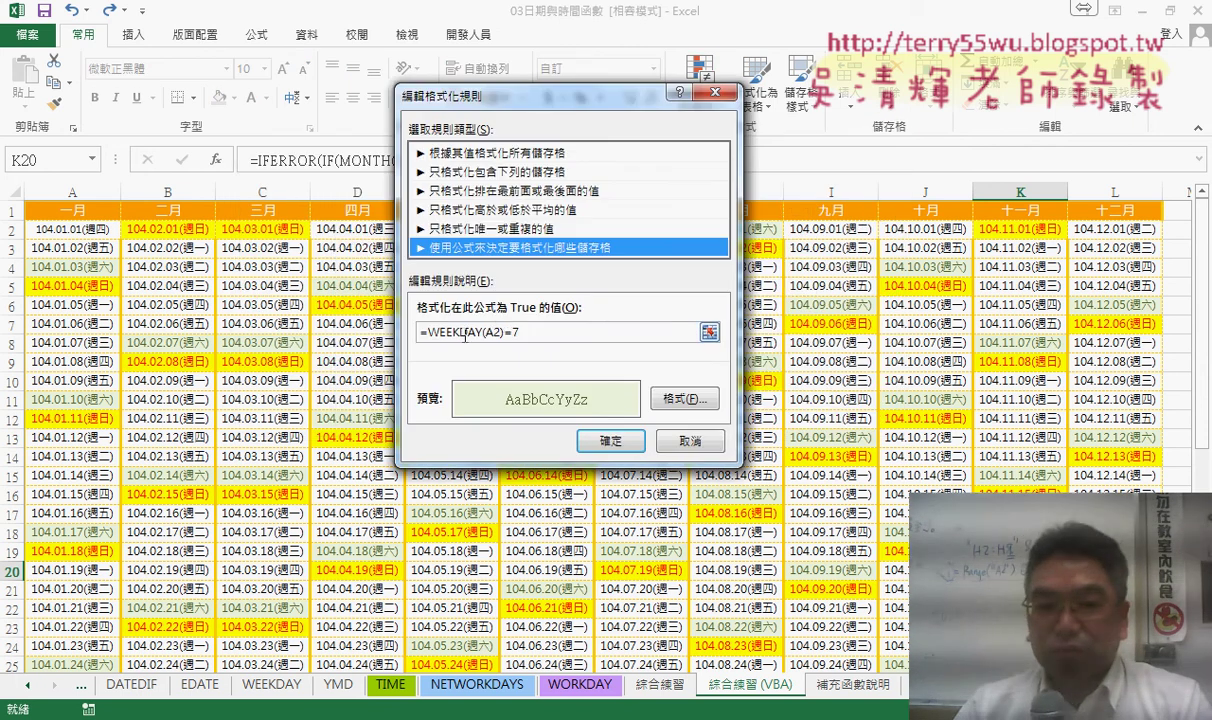
# Change the rule formula to =AND(WEEKDAY(A2)=7,A2<>"") and save it with OK, Apply, OK.
pyautogui.click(425, 331)
pyautogui.write('a')
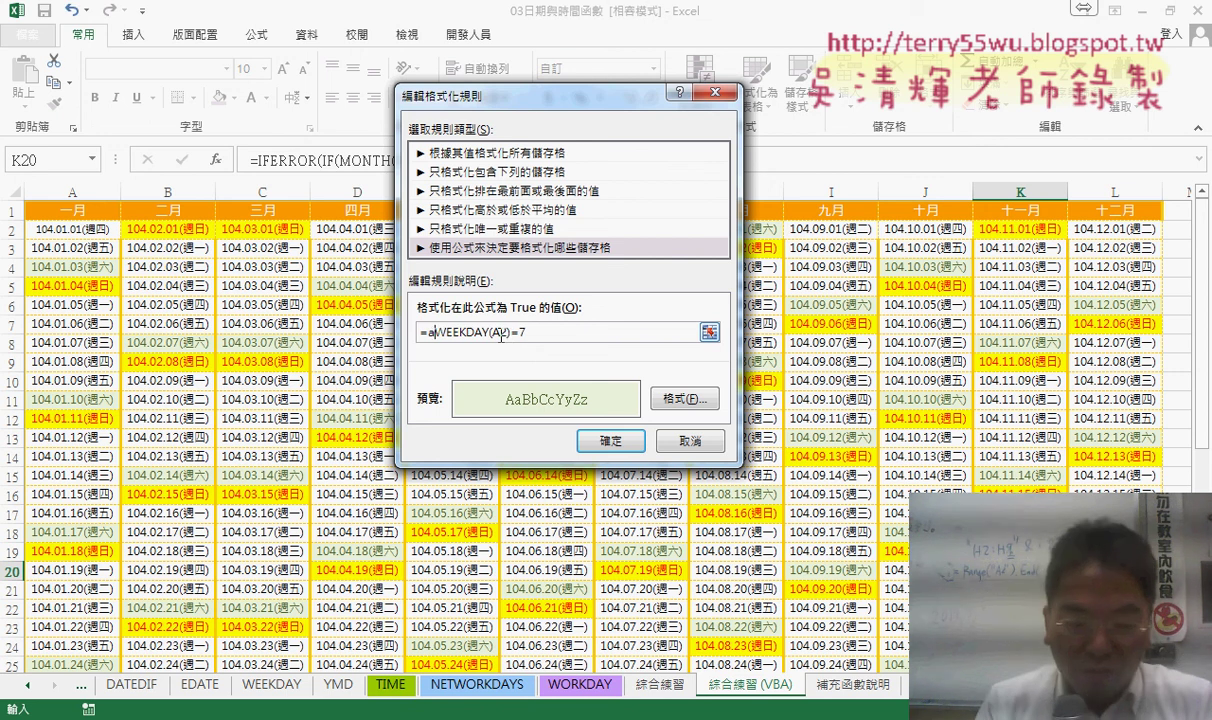
pyautogui.write('nd(')
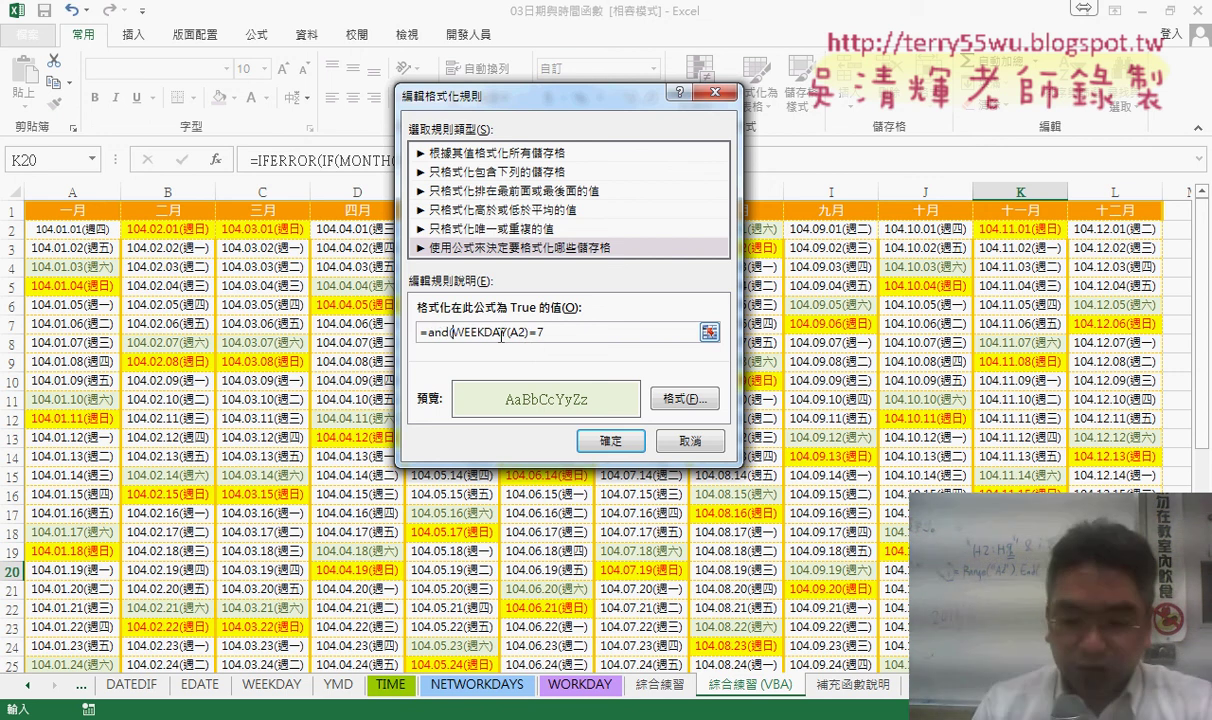
pyautogui.press('End')
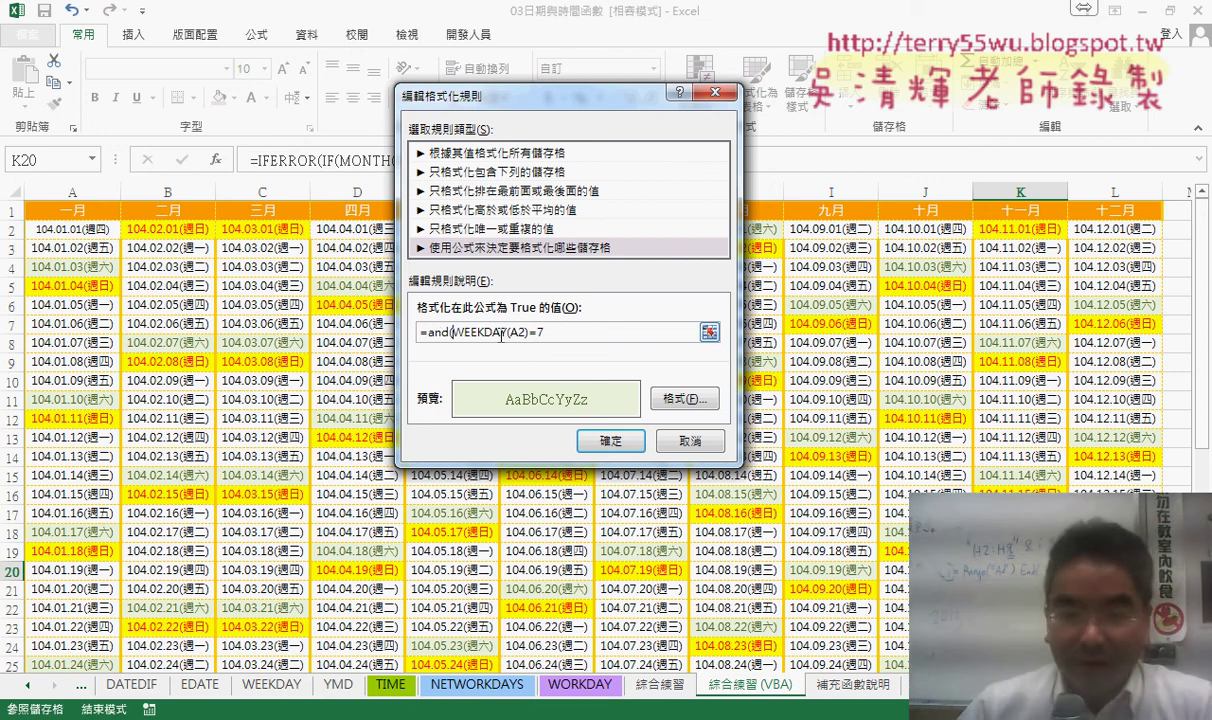
pyautogui.click(569, 332)
pyautogui.write(',A')
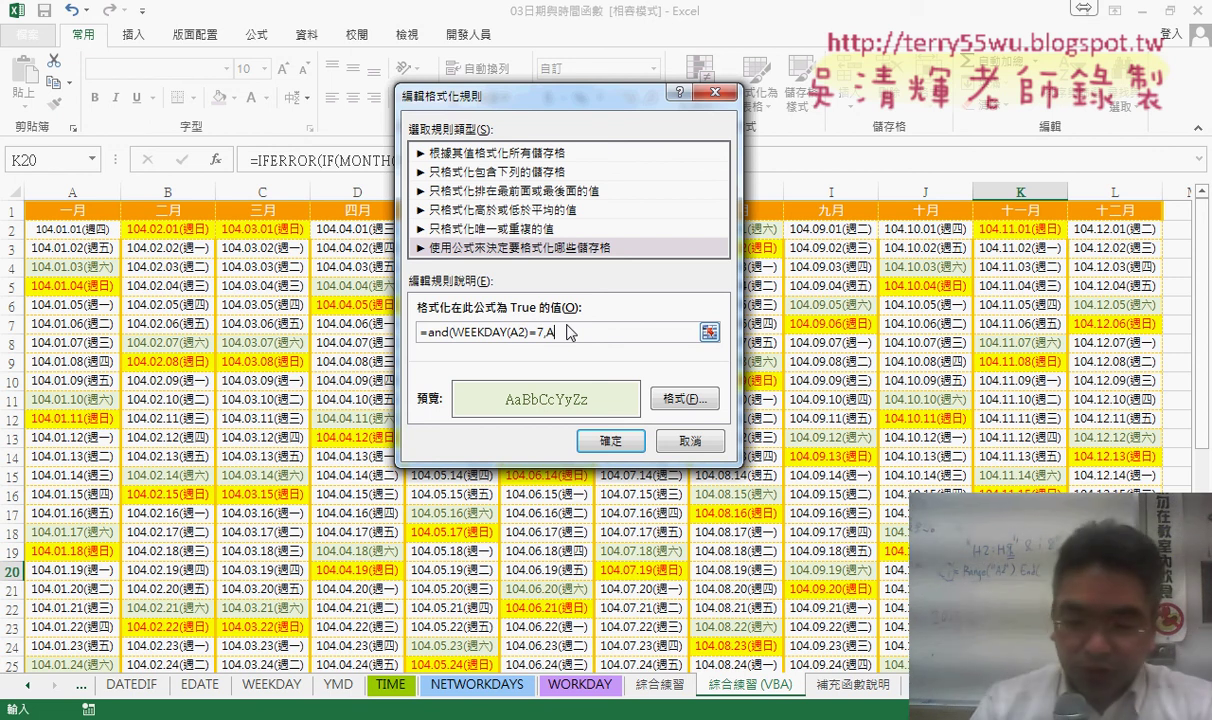
pyautogui.write('2')
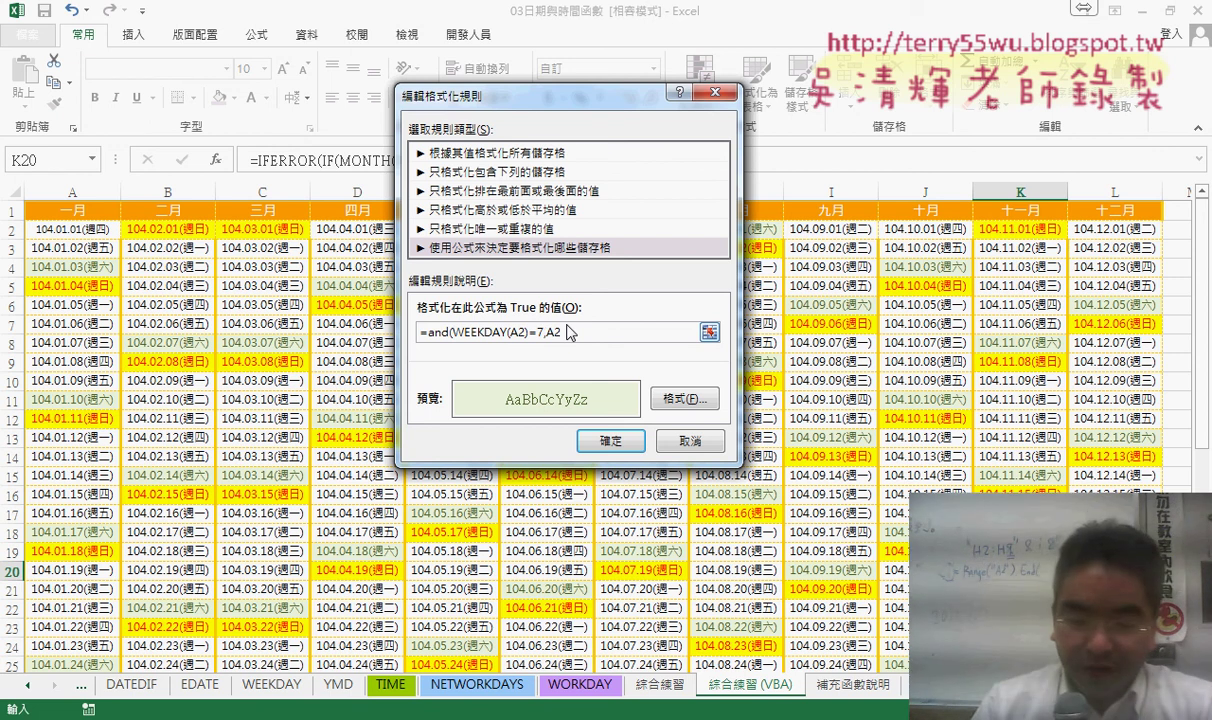
pyautogui.write('<>""')
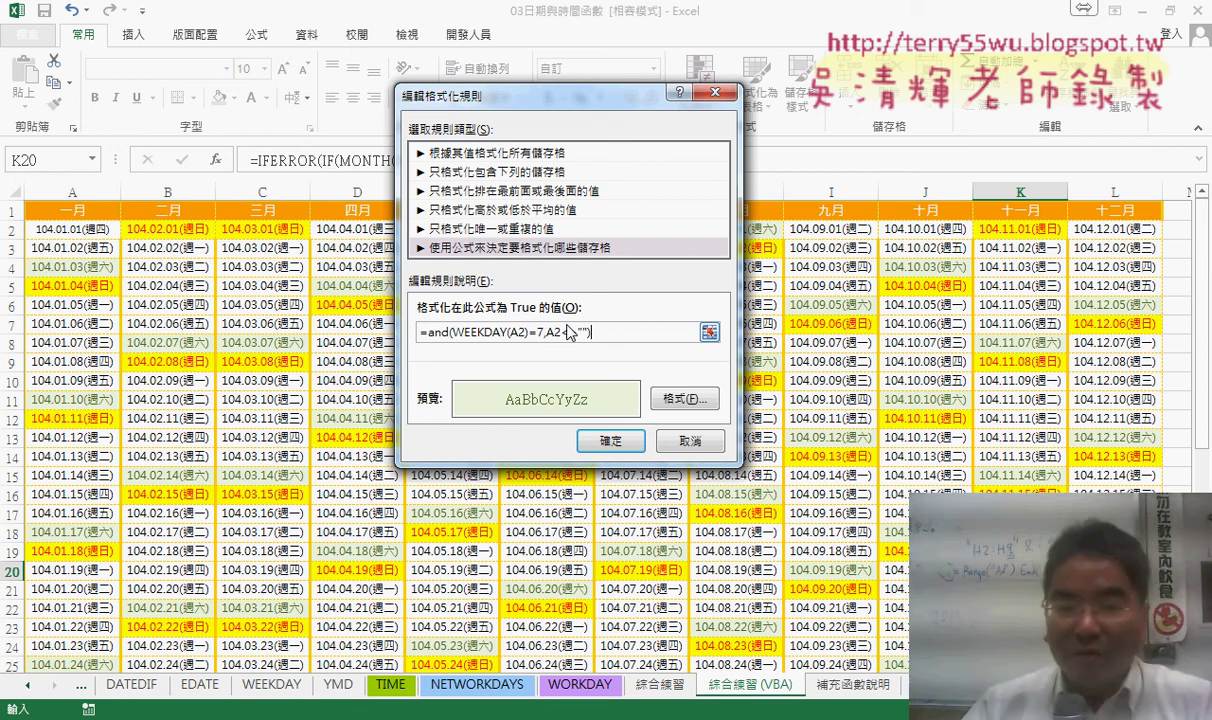
pyautogui.click(610, 440)
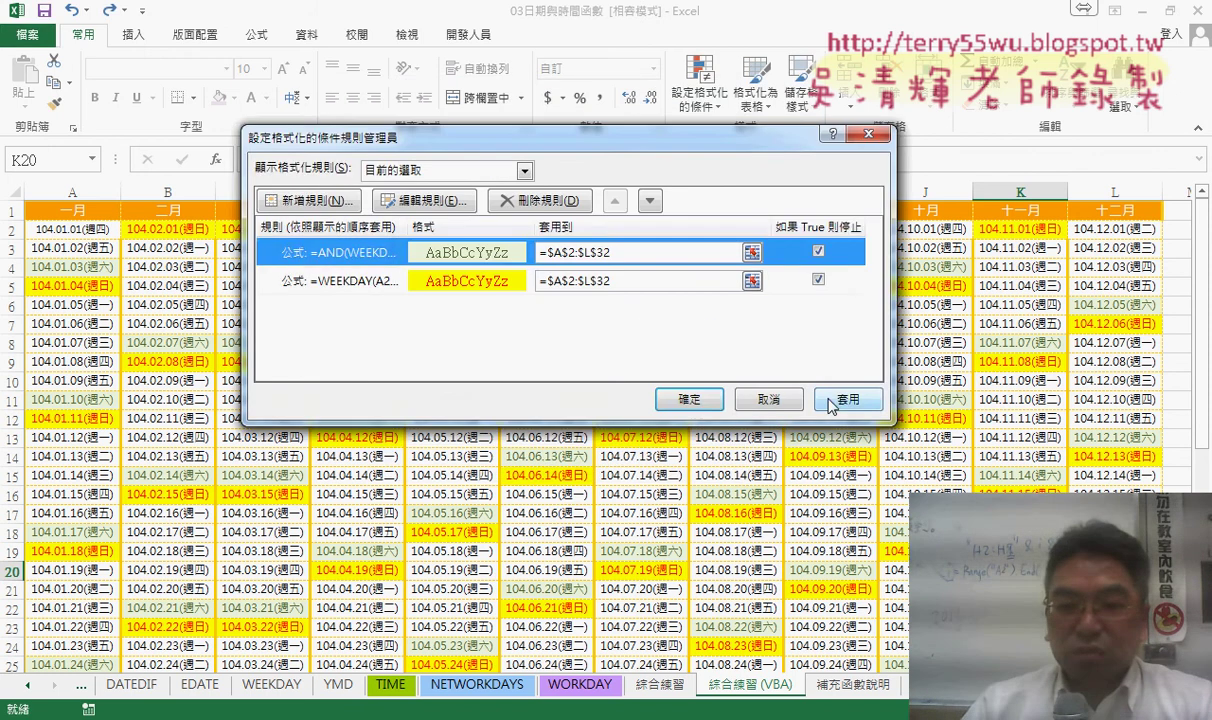
pyautogui.click(830, 400)
pyautogui.click(689, 399)
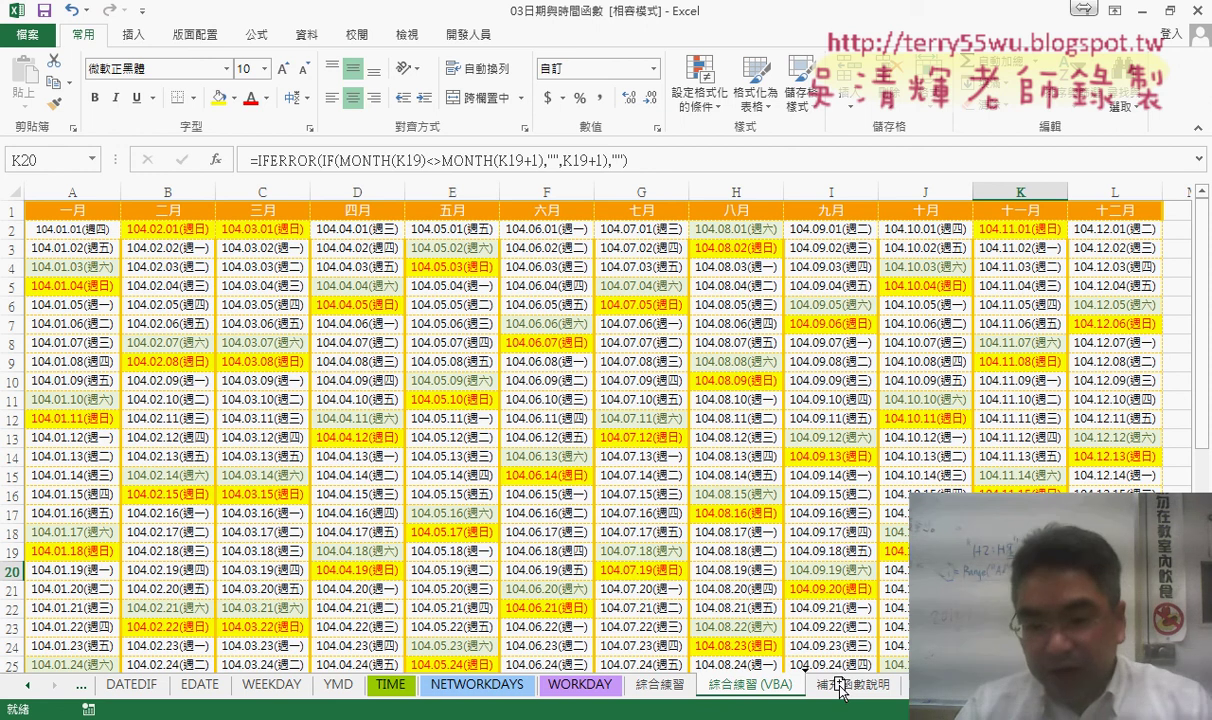
# Copy the 綜合練習 (VBA) sheet, then run the 插入空白列 macro on the original sheet.
pyautogui.moveTo(840, 690); pyautogui.dragTo(805, 688)
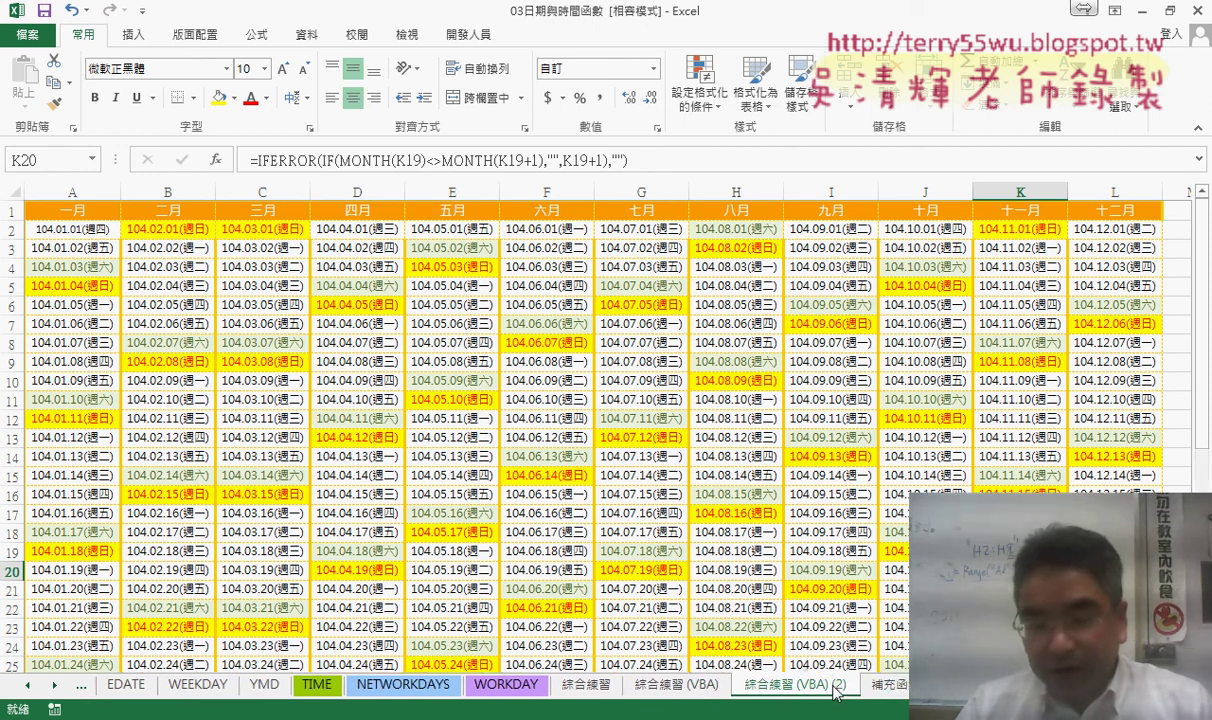
pyautogui.click(668, 688)
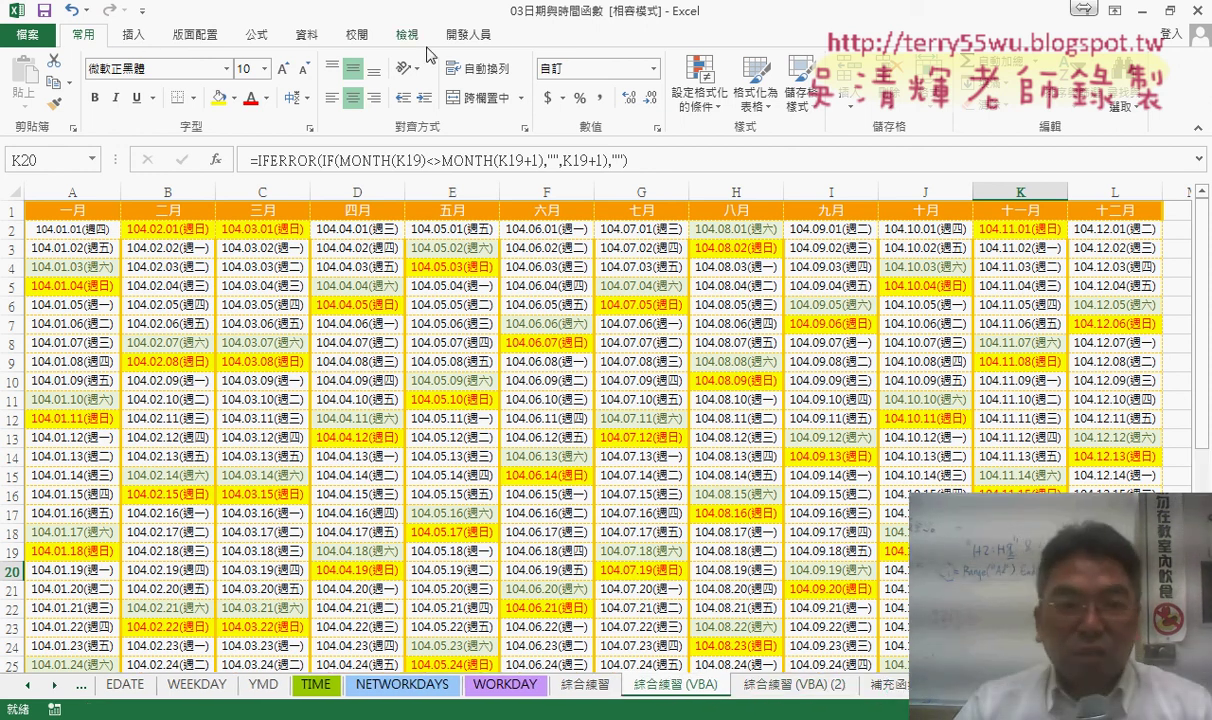
pyautogui.click(468, 34)
pyautogui.click(88, 80)
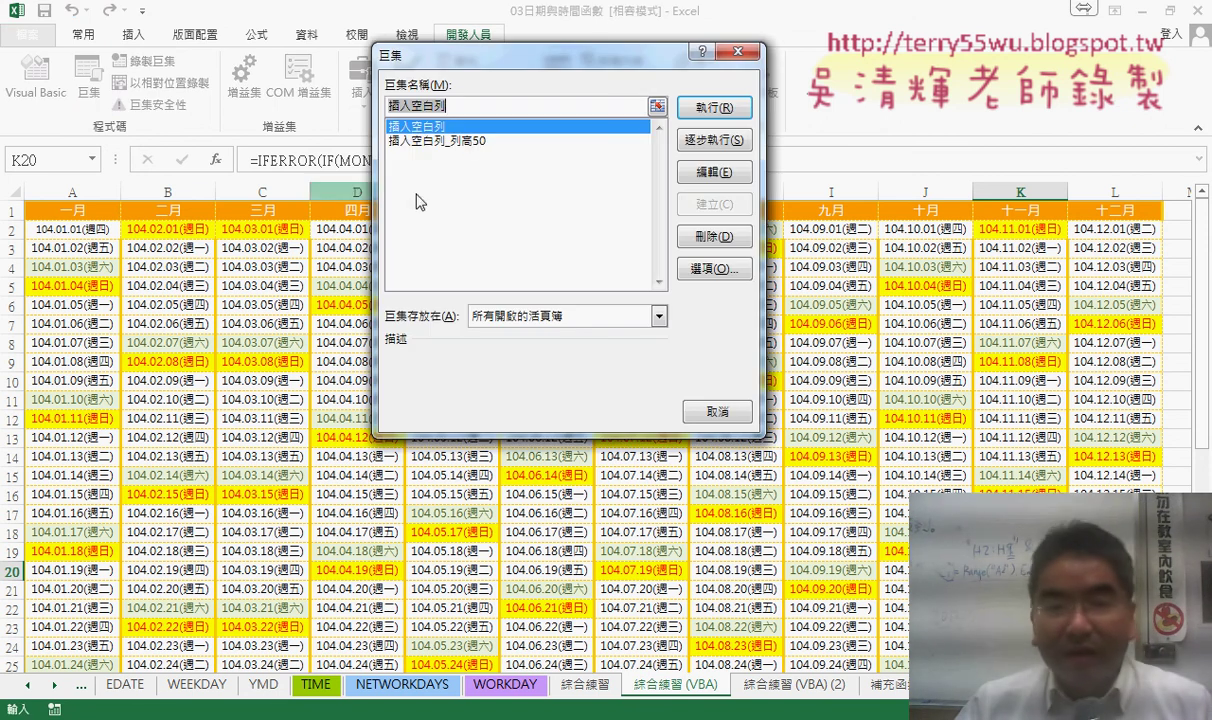
pyautogui.click(443, 142)
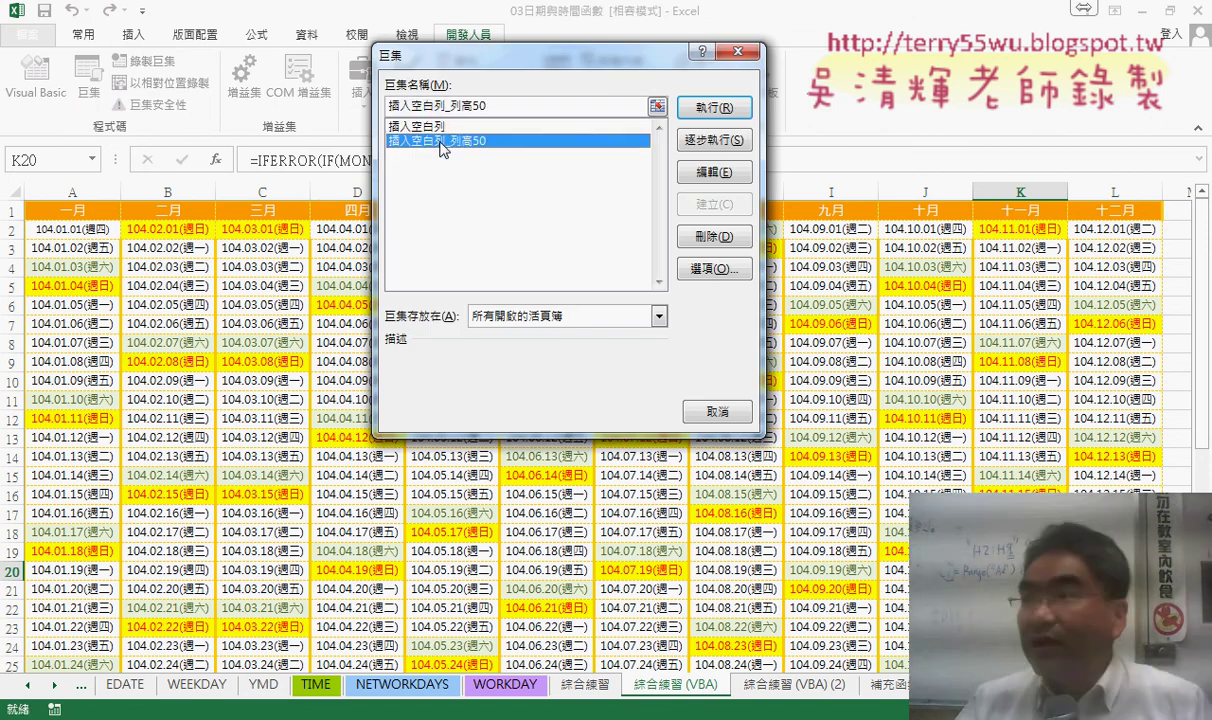
pyautogui.click(418, 126)
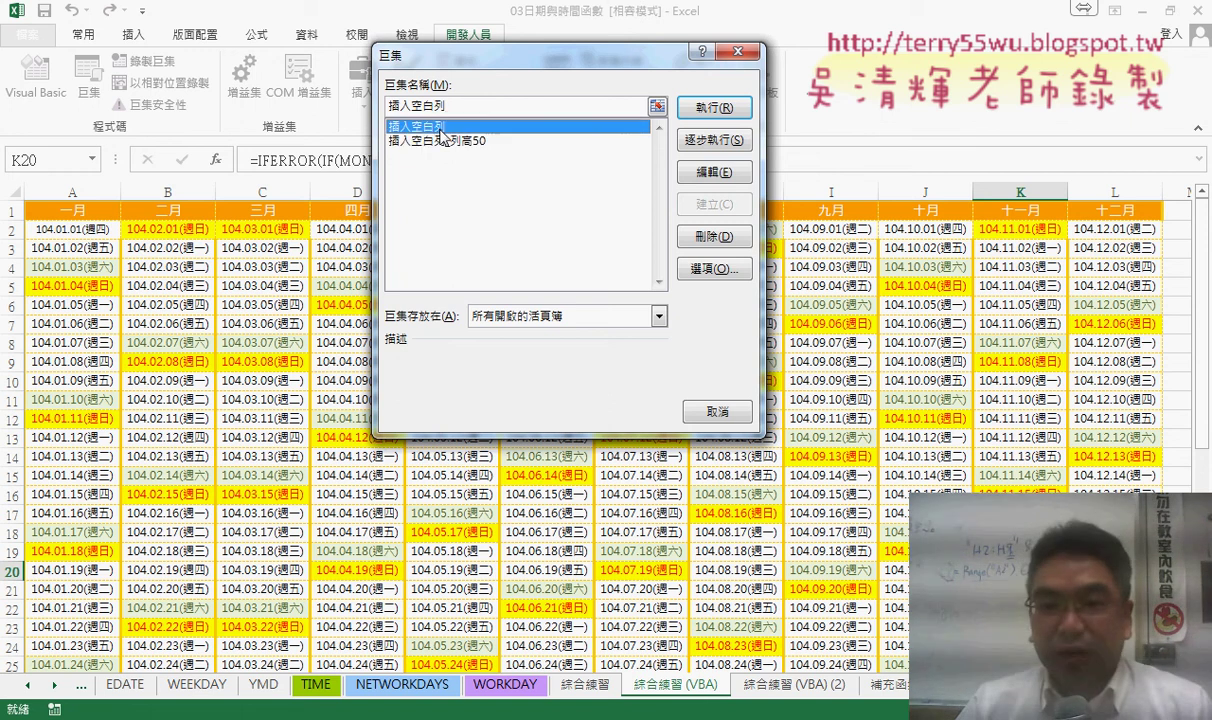
pyautogui.click(712, 108)
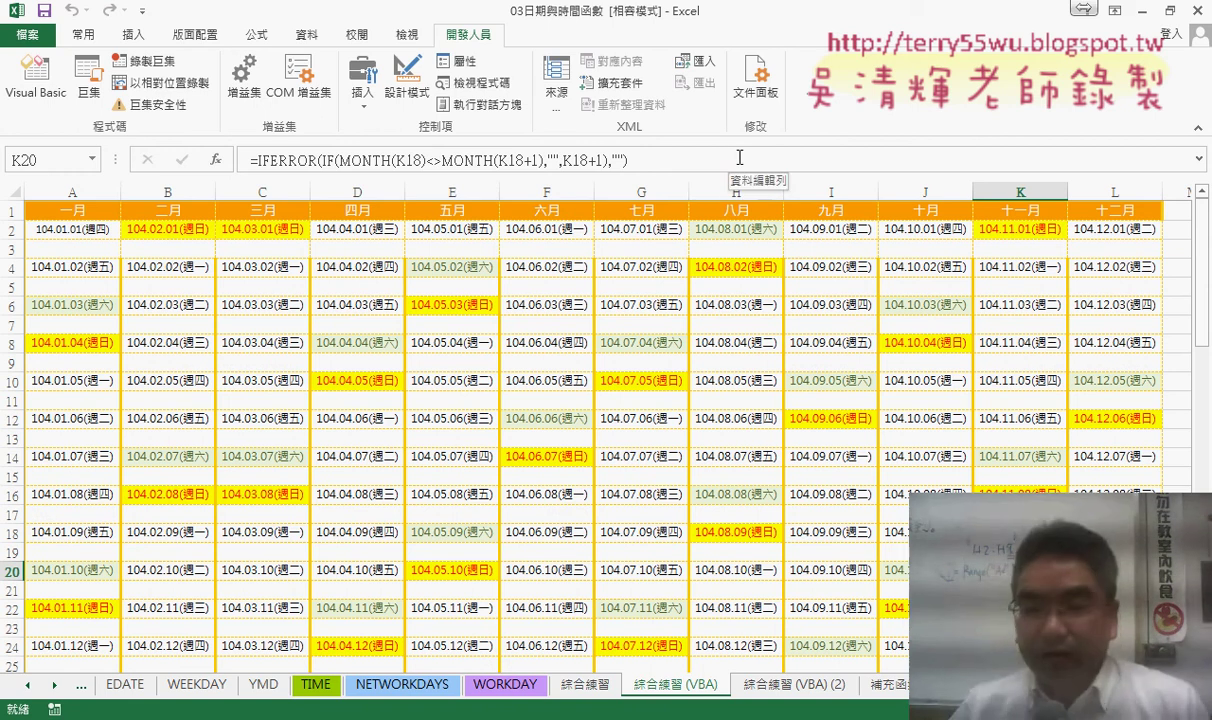
# Run the 插入空白列_列高50 macro on 綜合練習 (VBA) (2), check the tall blank rows, then return to 綜合練習.
pyautogui.click(798, 686)
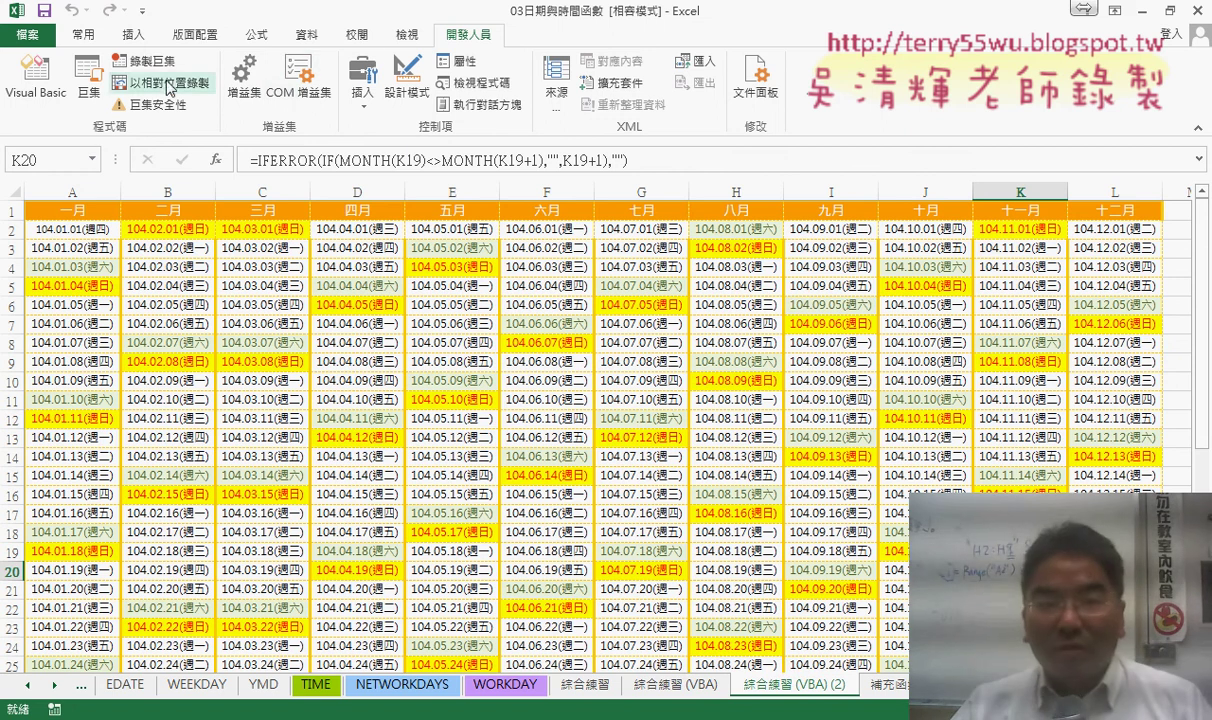
pyautogui.click(104, 80)
pyautogui.click(468, 142)
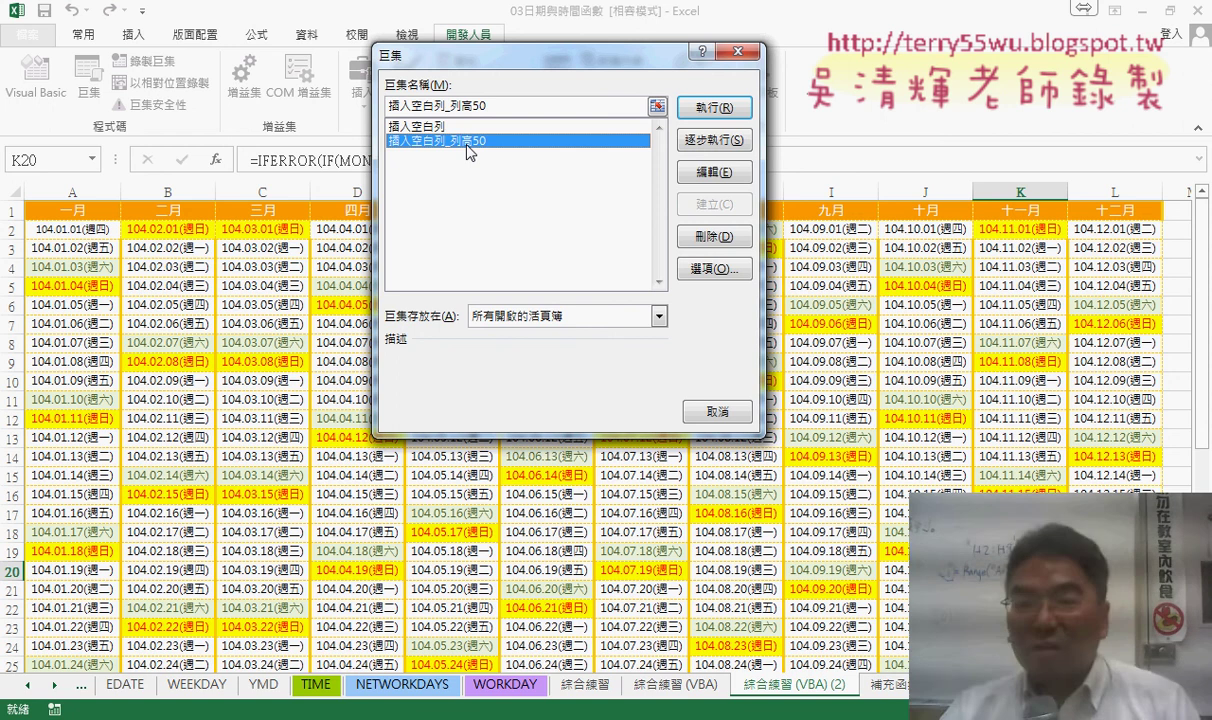
pyautogui.click(712, 107)
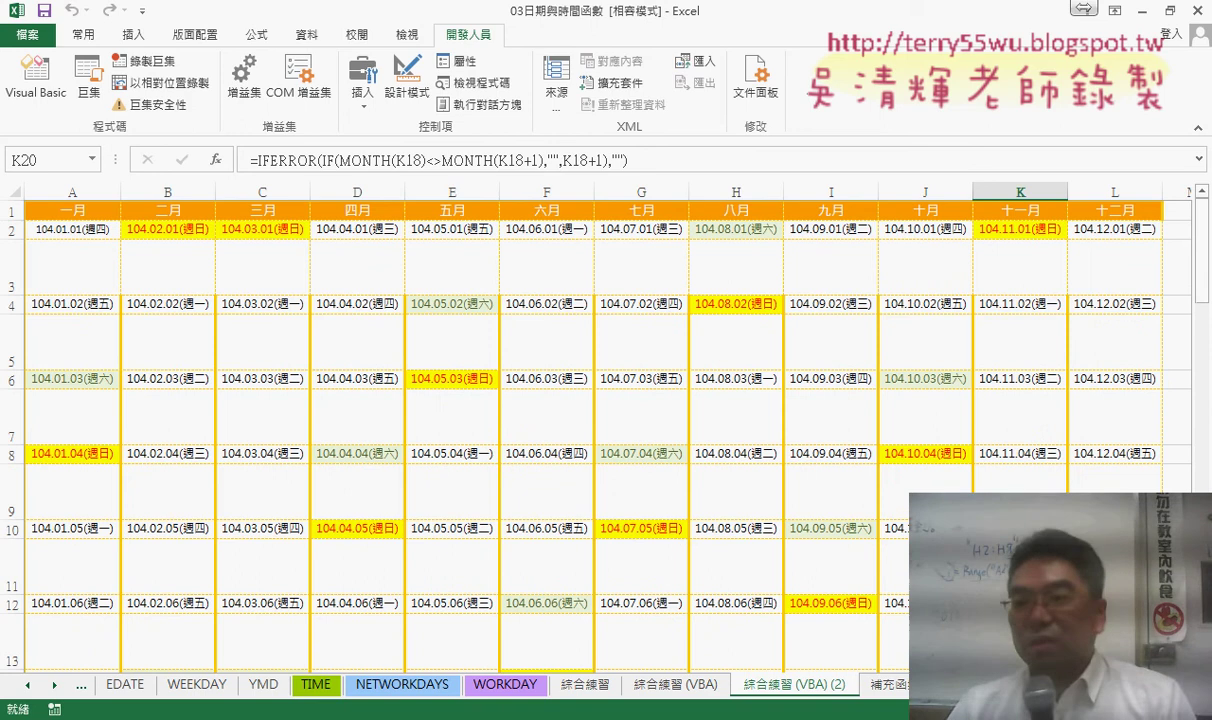
pyautogui.moveTo(1203, 245); pyautogui.dragTo(1206, 530)
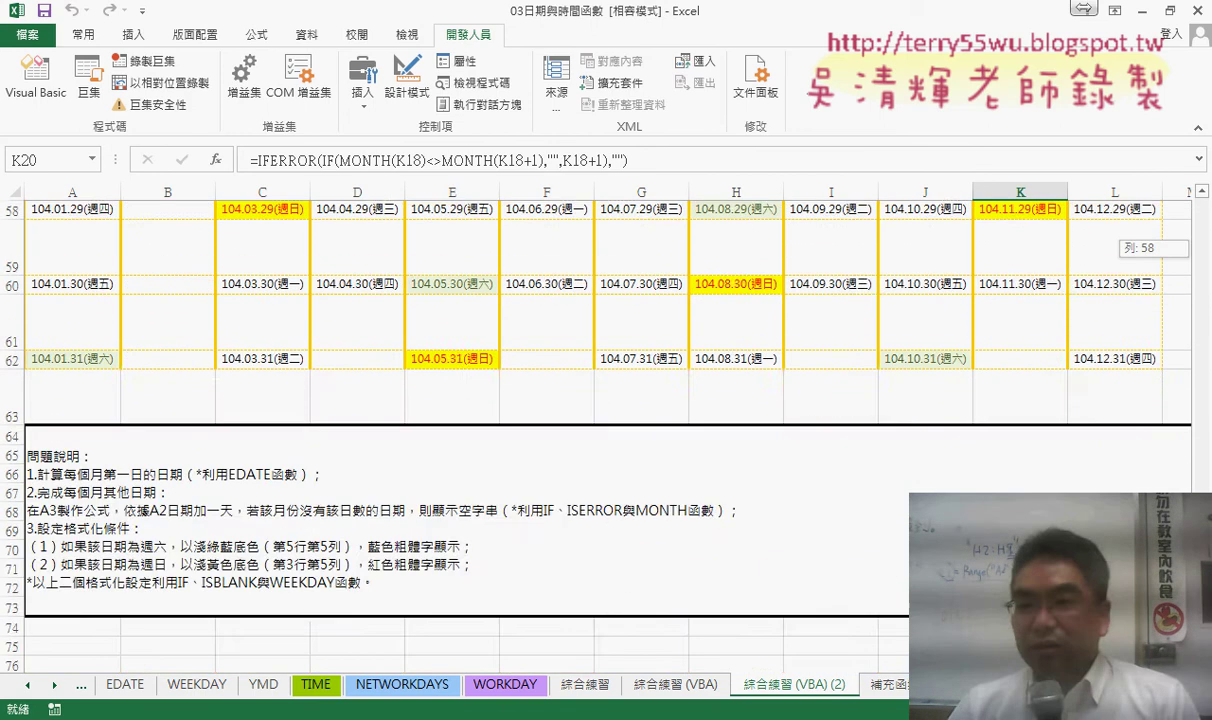
pyautogui.moveTo(1203, 247); pyautogui.dragTo(1204, 200)
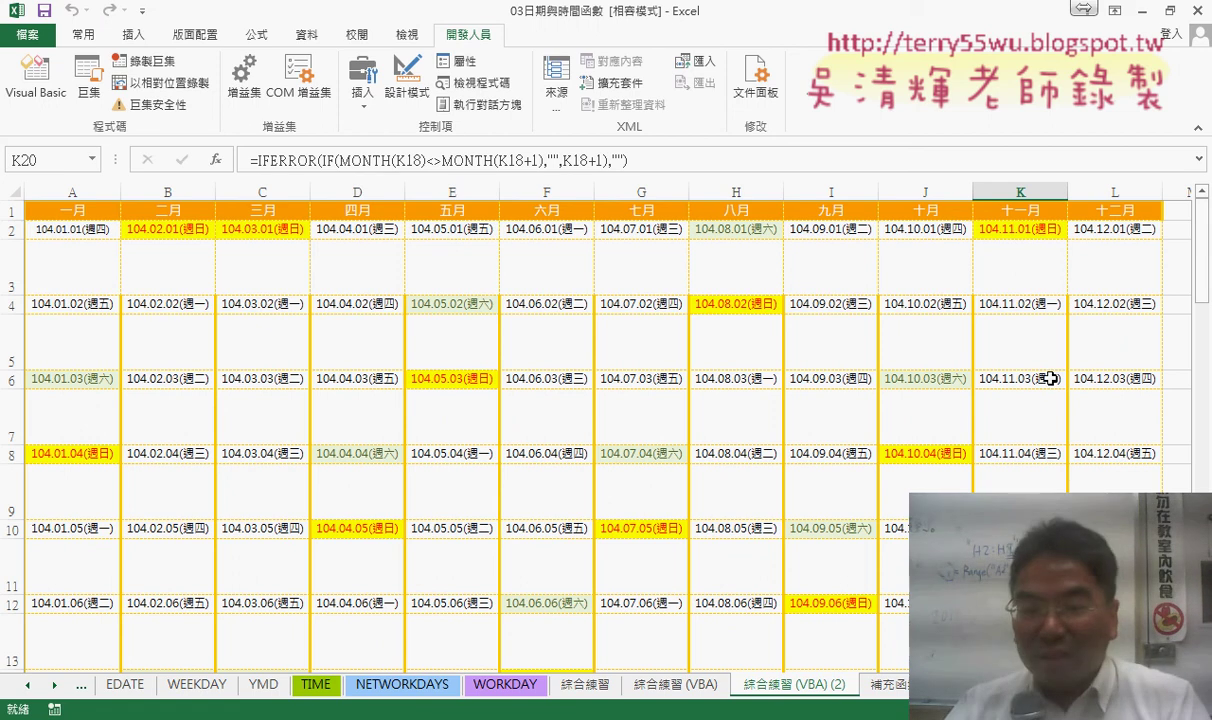
pyautogui.click(585, 684)
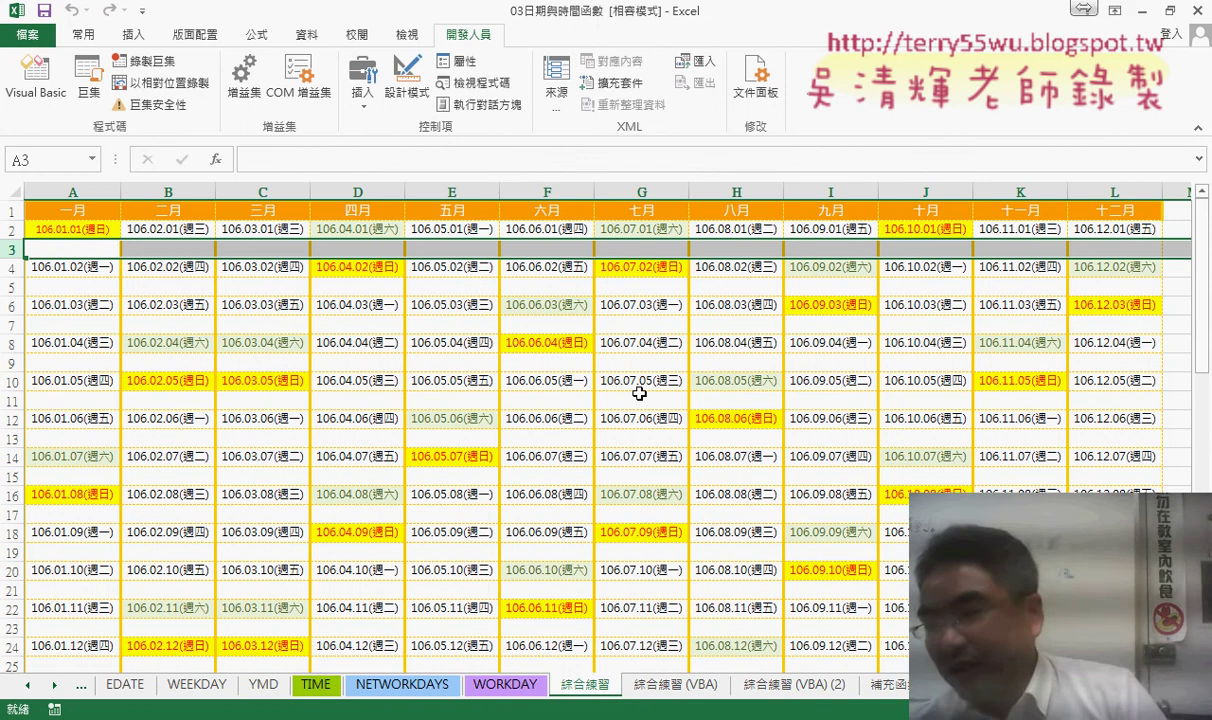